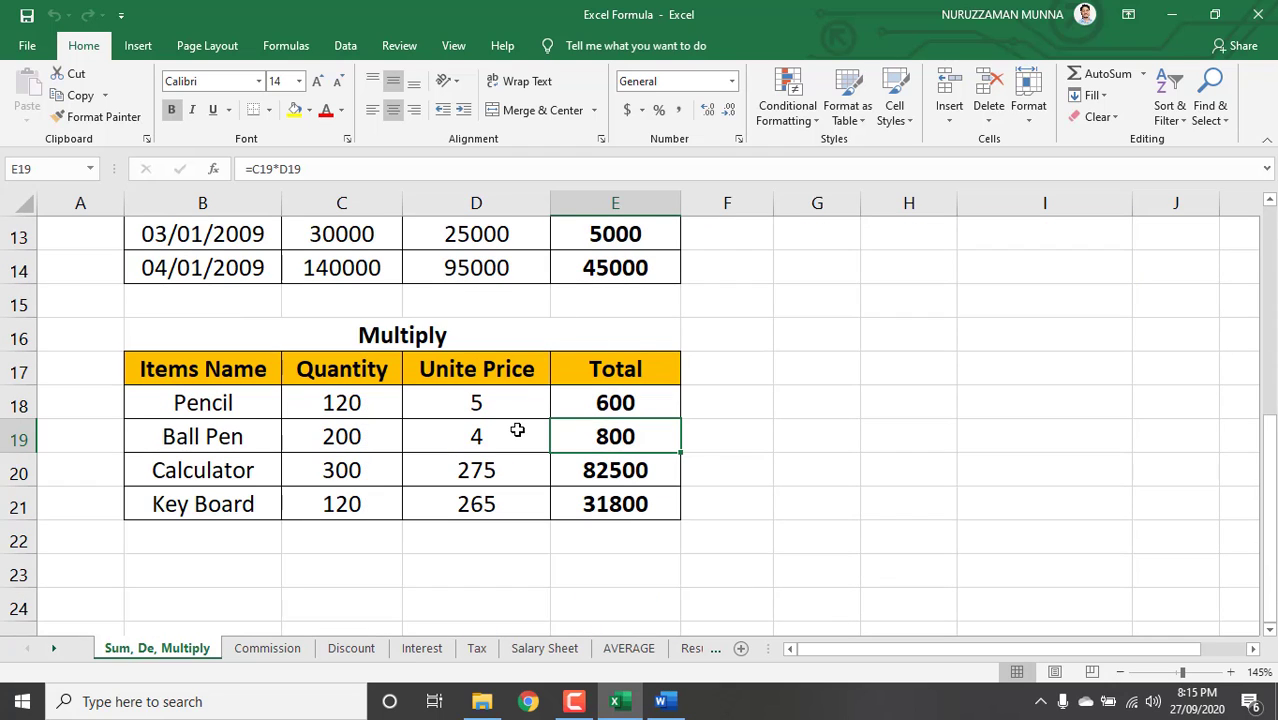
Review the Subtraction and Multiply tables on the Sum, De, Multiply sheet
{"action": "scroll", "coordinate": [516, 429], "scroll_direction": "up", "scroll_amount": 1}
{"action": "left_click", "coordinate": [620, 433]}
{"action": "scroll", "coordinate": [720, 434], "scroll_direction": "down", "scroll_amount": 1}
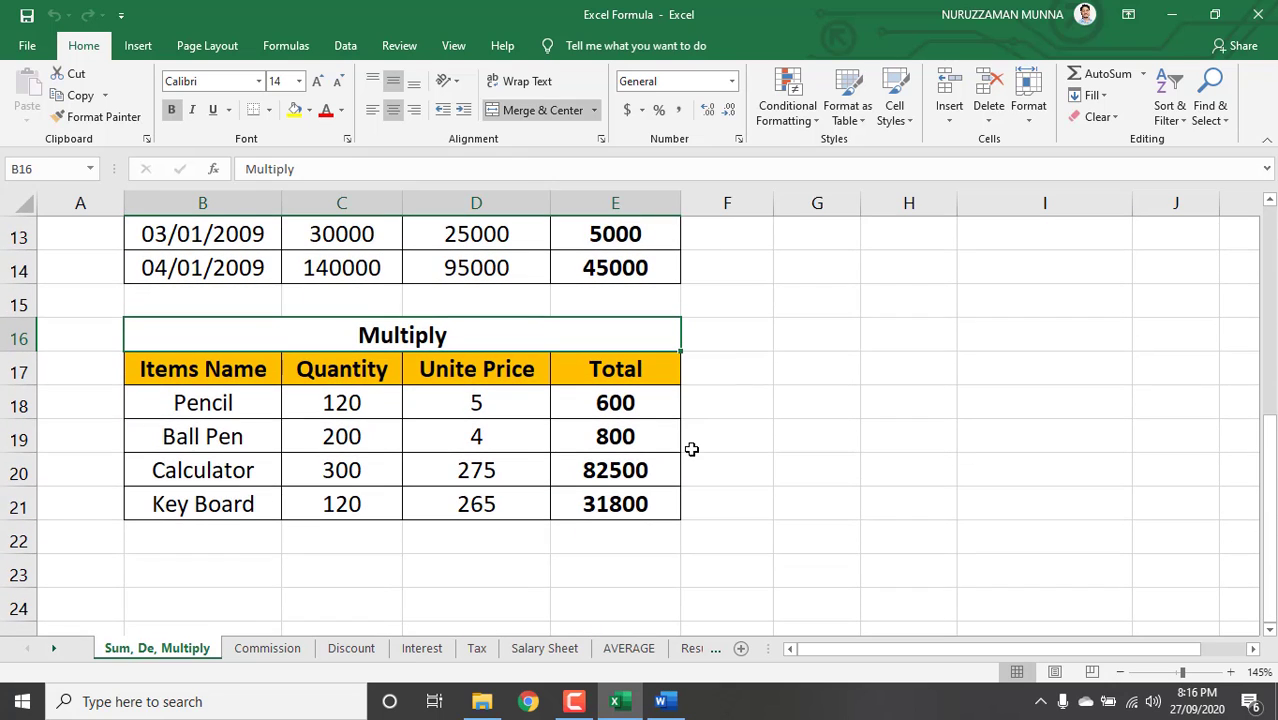
{"action": "scroll", "coordinate": [690, 448], "scroll_direction": "up", "scroll_amount": 2}
{"action": "left_click", "coordinate": [753, 431]}
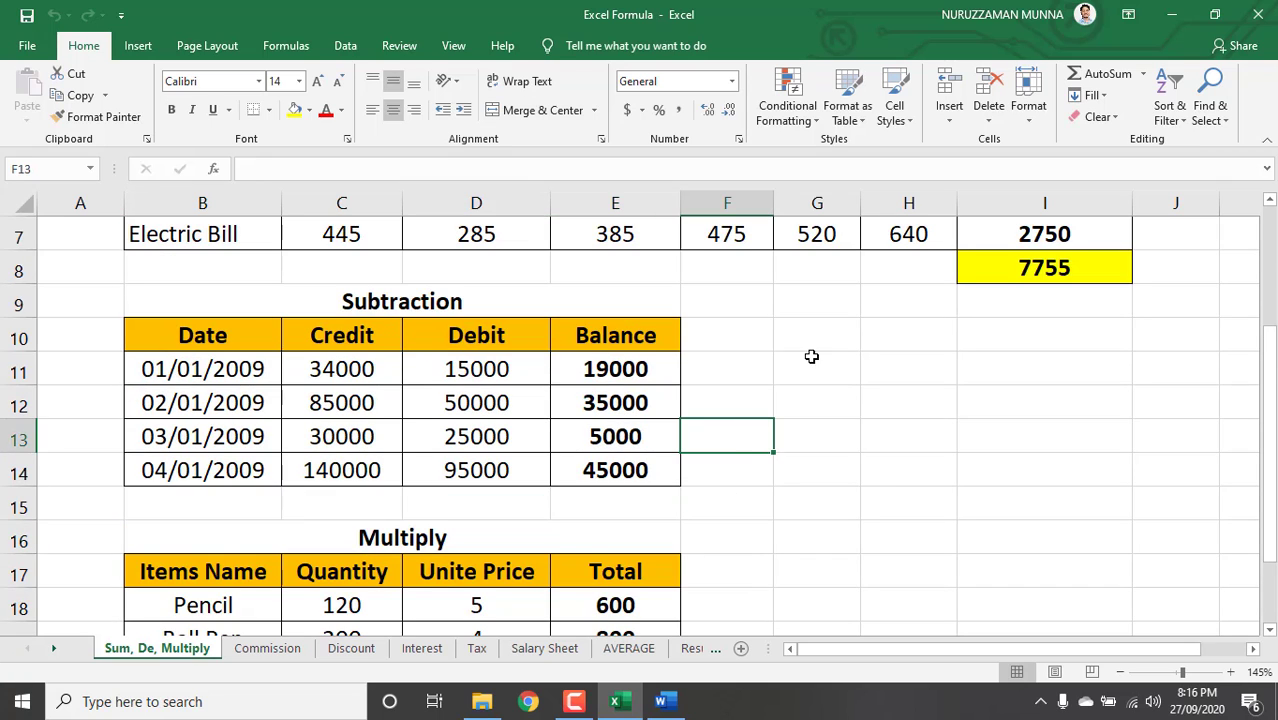
{"action": "left_click", "coordinate": [812, 357]}
Open the Commission sheet and examine its name, sales amount and empty commission columns
{"action": "left_click", "coordinate": [267, 649]}
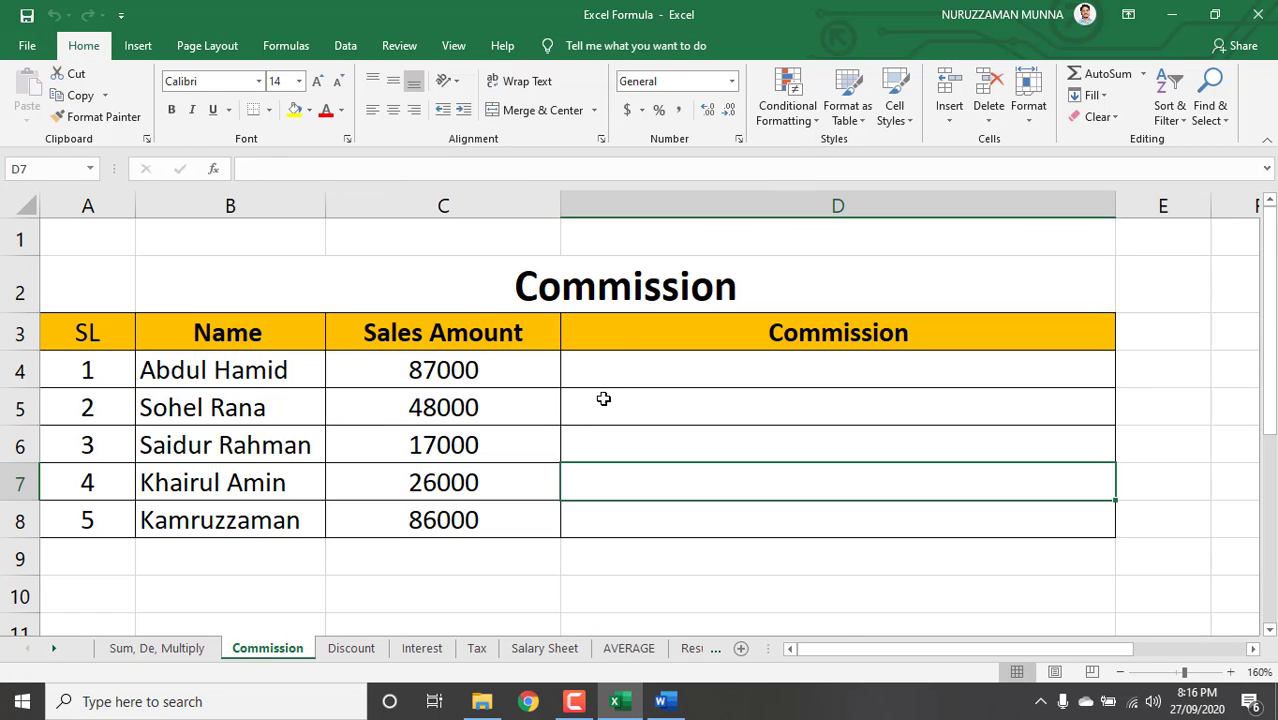
{"action": "left_click", "coordinate": [753, 402]}
{"action": "left_click", "coordinate": [730, 380]}
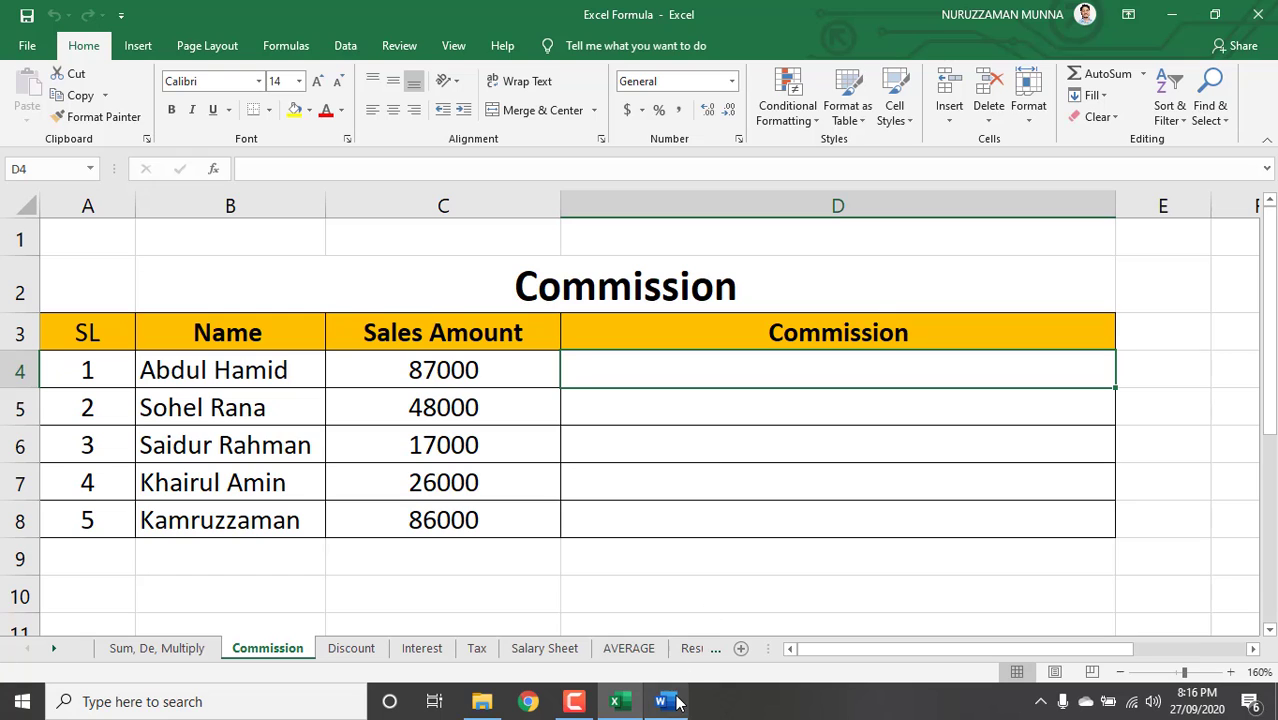
{"action": "left_click", "coordinate": [298, 545]}
{"action": "left_click_drag", "start_coordinate": [255, 373], "coordinate": [234, 519]}
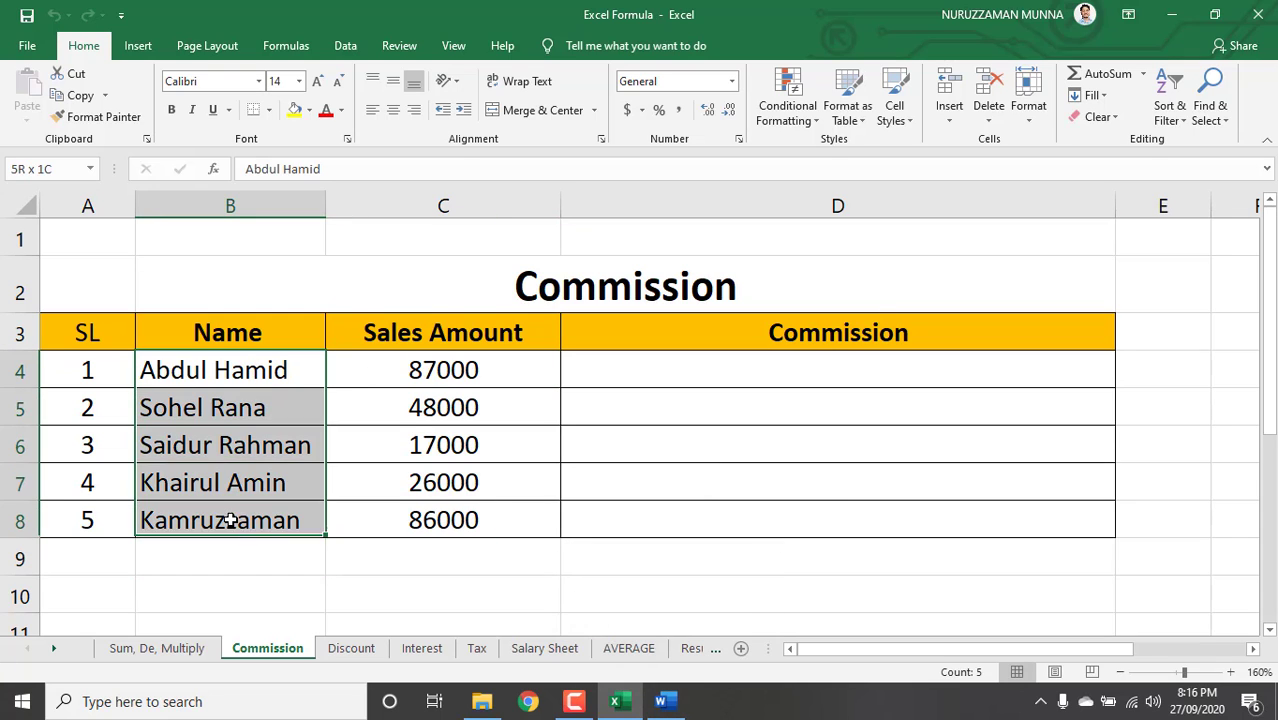
{"action": "left_click", "coordinate": [591, 428]}
{"action": "left_click_drag", "start_coordinate": [499, 368], "coordinate": [479, 519]}
{"action": "left_click", "coordinate": [650, 395]}
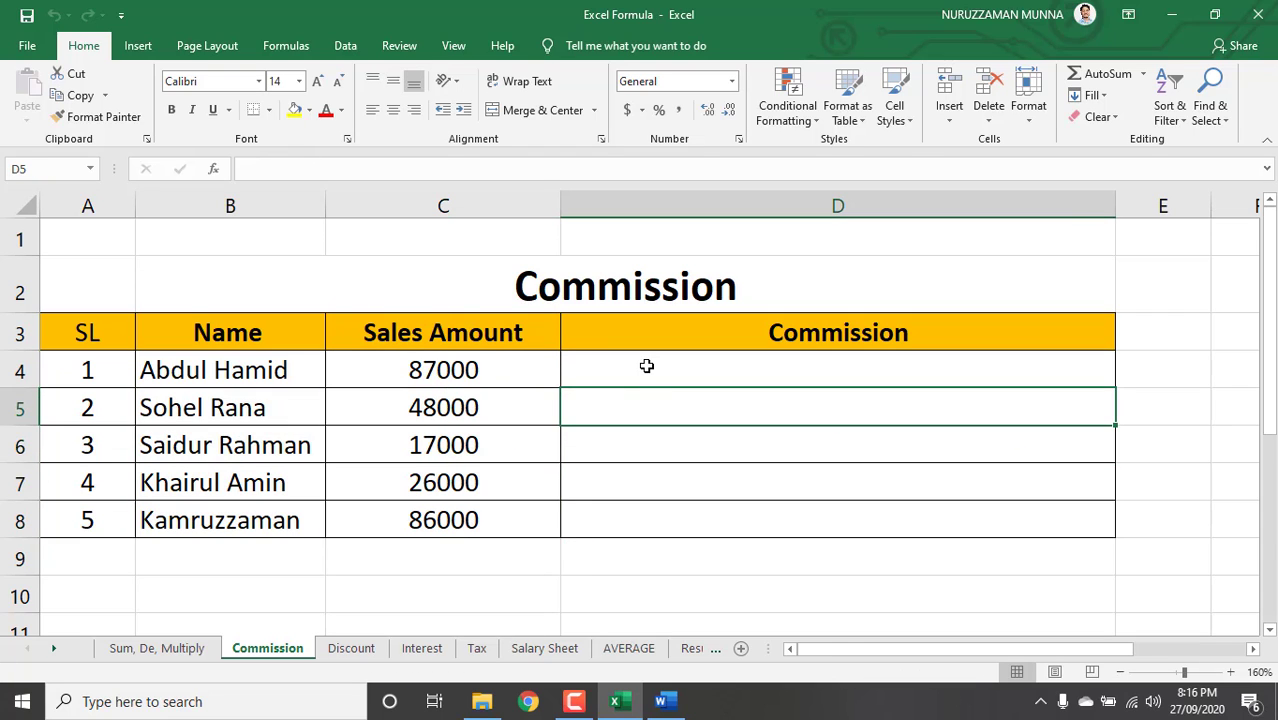
{"action": "left_click", "coordinate": [647, 366]}
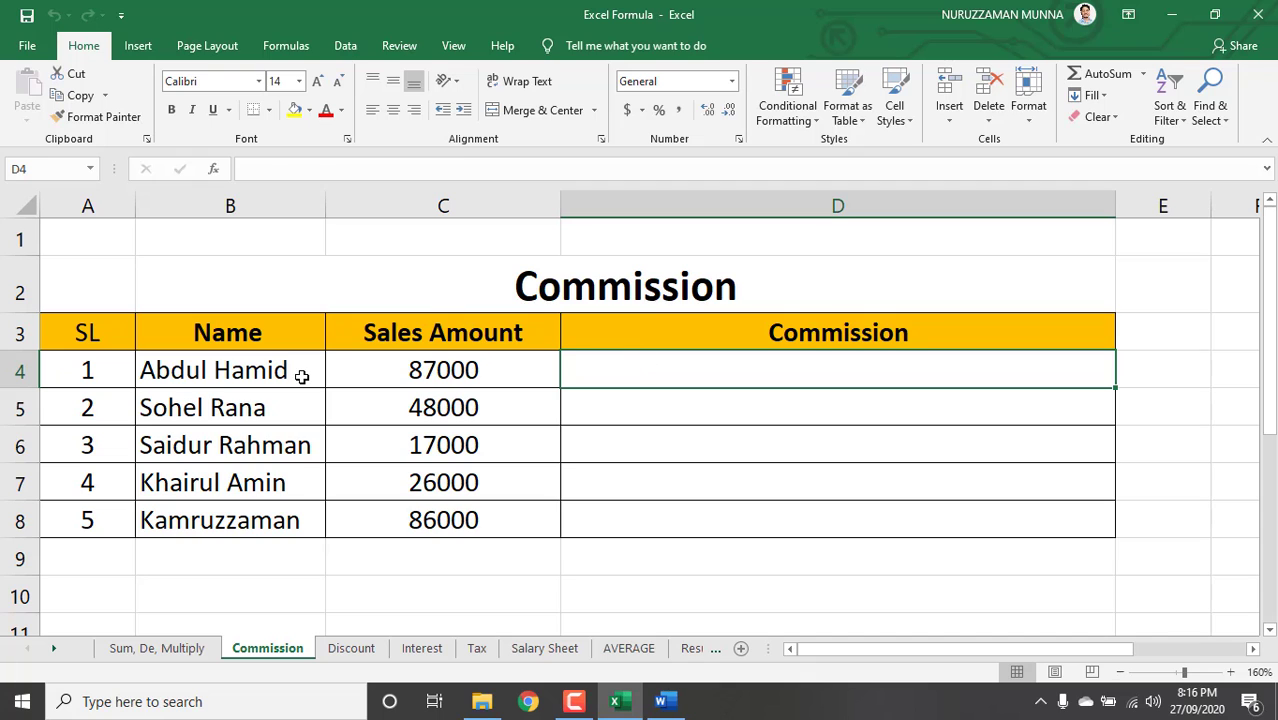
{"action": "left_click_drag", "start_coordinate": [297, 374], "coordinate": [268, 514]}
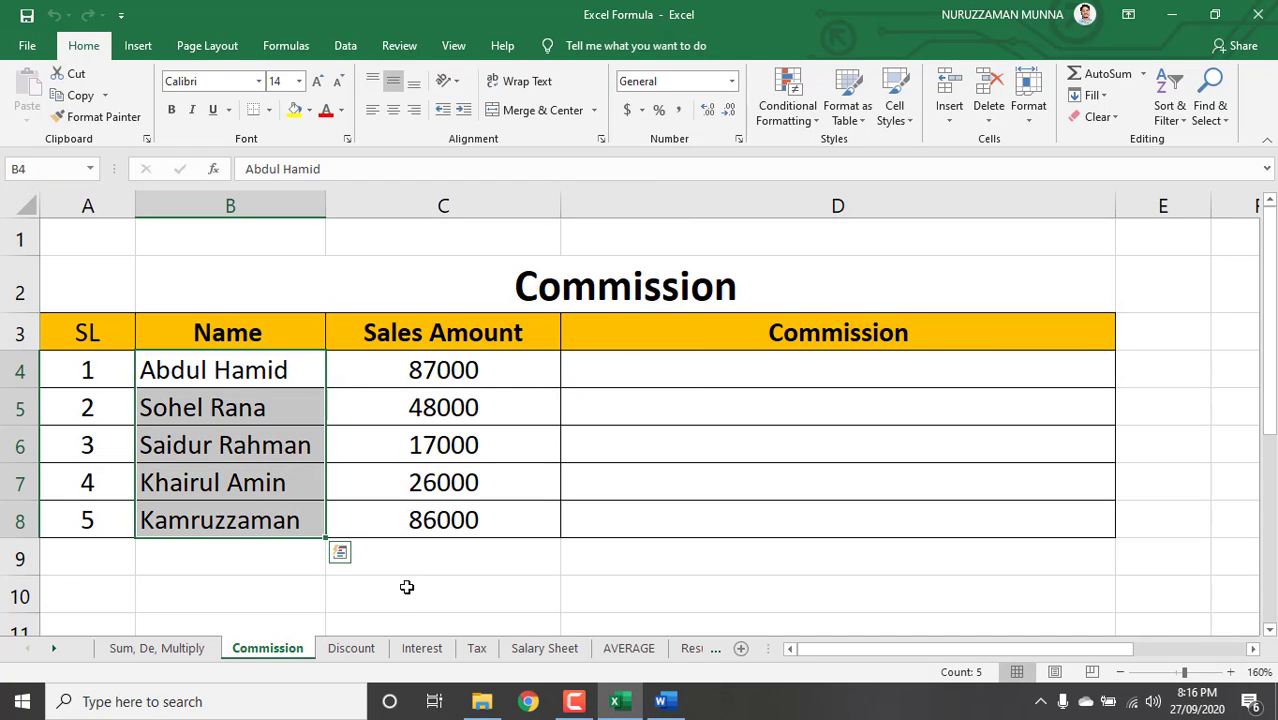
Switch to the MS EXCEL document in Word and read the five commission rate rules under item 04 on Page-02
{"action": "left_click", "coordinate": [660, 701]}
{"action": "left_click", "coordinate": [638, 251]}
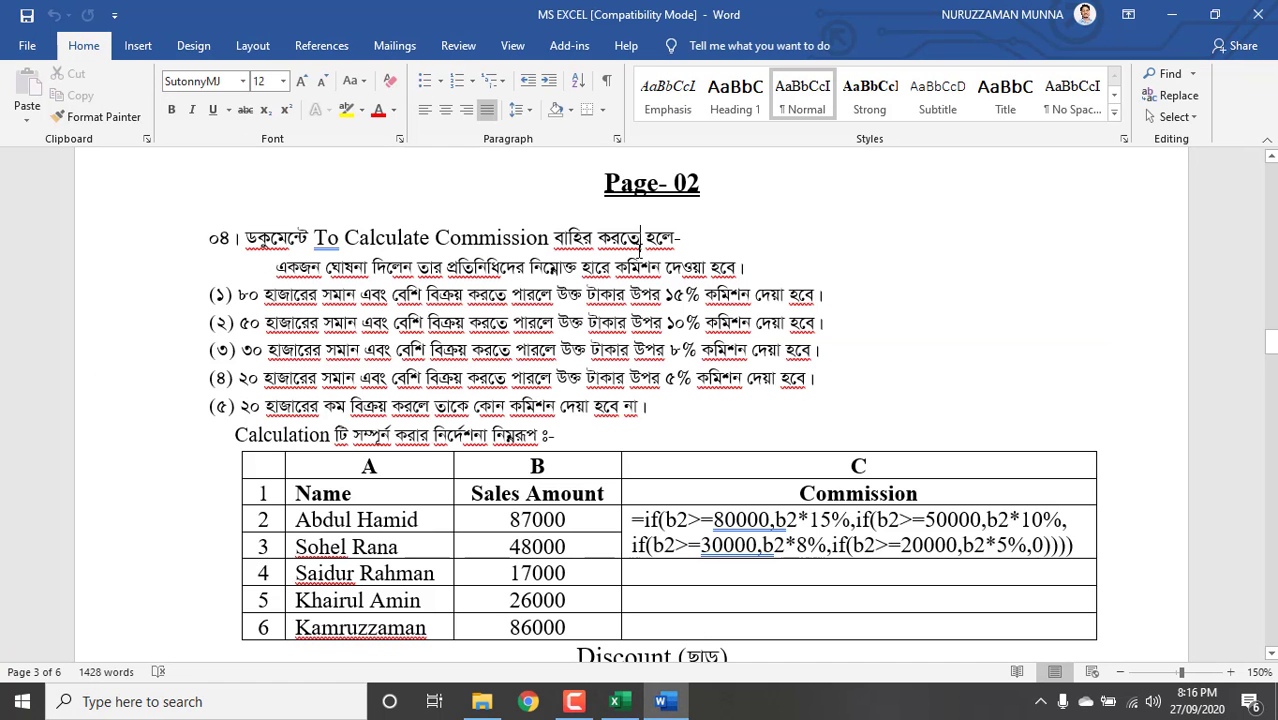
{"action": "left_click_drag", "start_coordinate": [208, 243], "coordinate": [589, 435]}
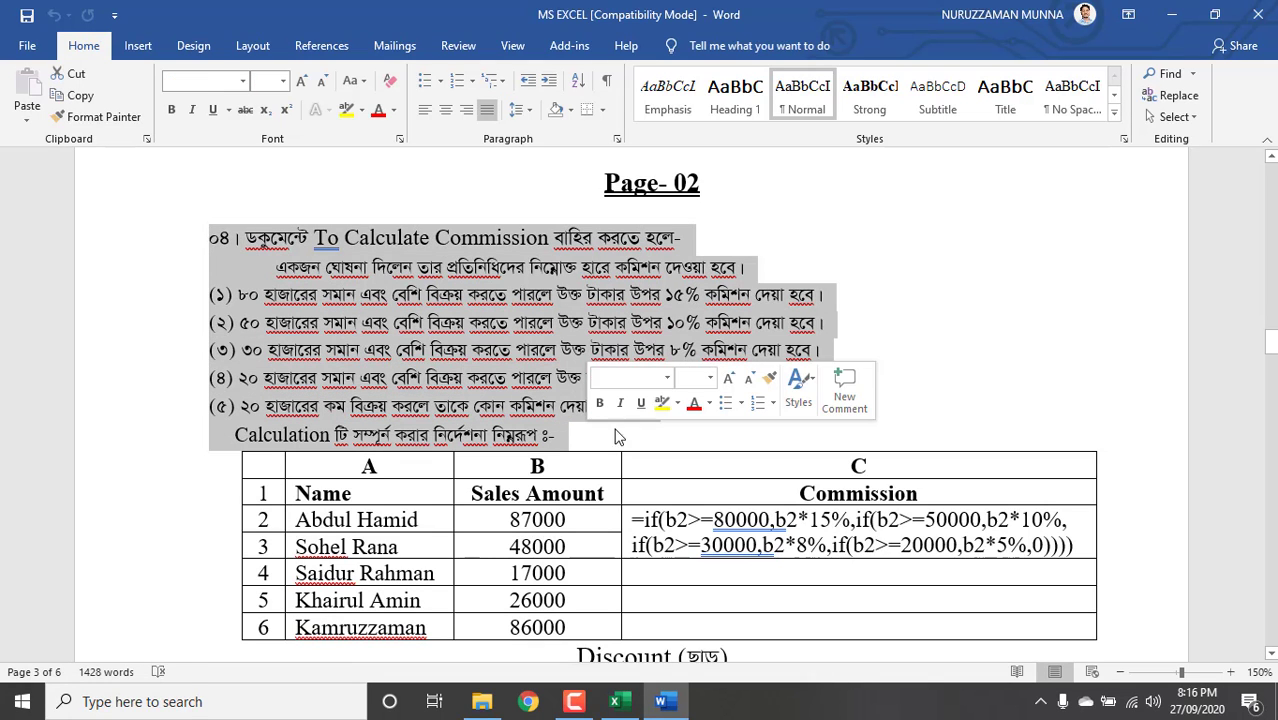
{"action": "left_click", "coordinate": [846, 316]}
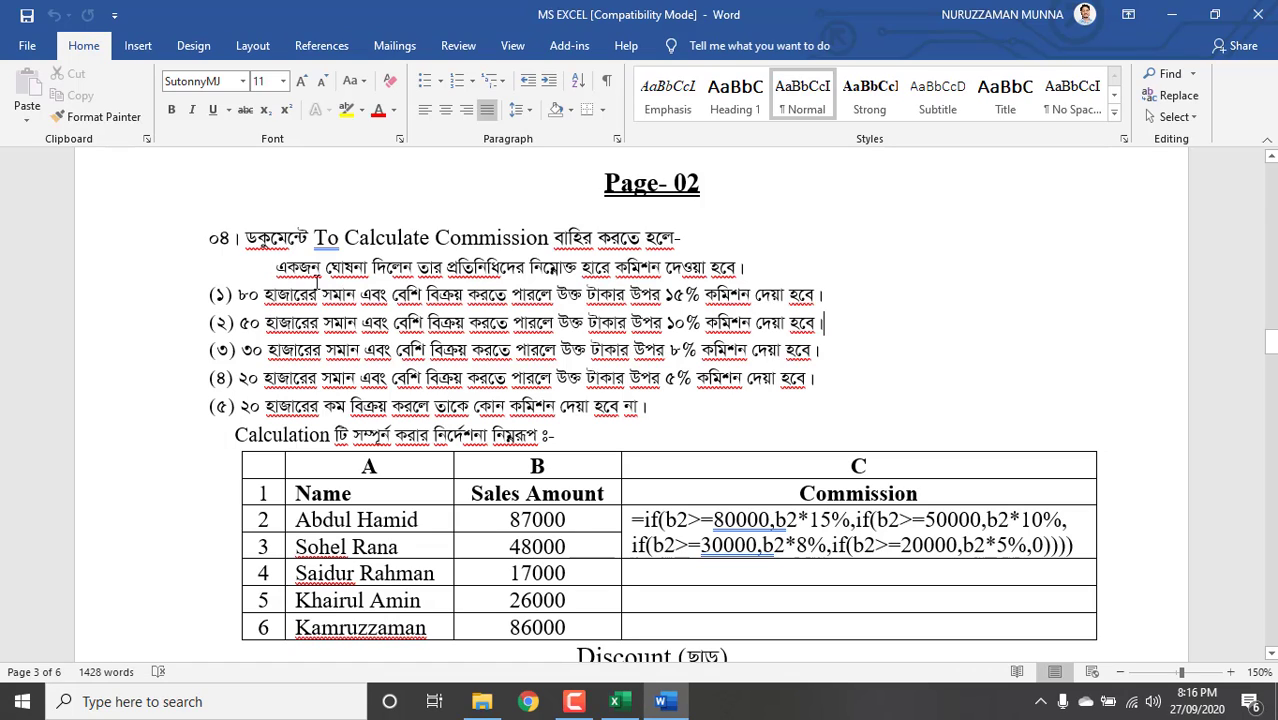
{"action": "left_click", "coordinate": [239, 296]}
{"action": "left_click_drag", "start_coordinate": [627, 297], "coordinate": [822, 296]}
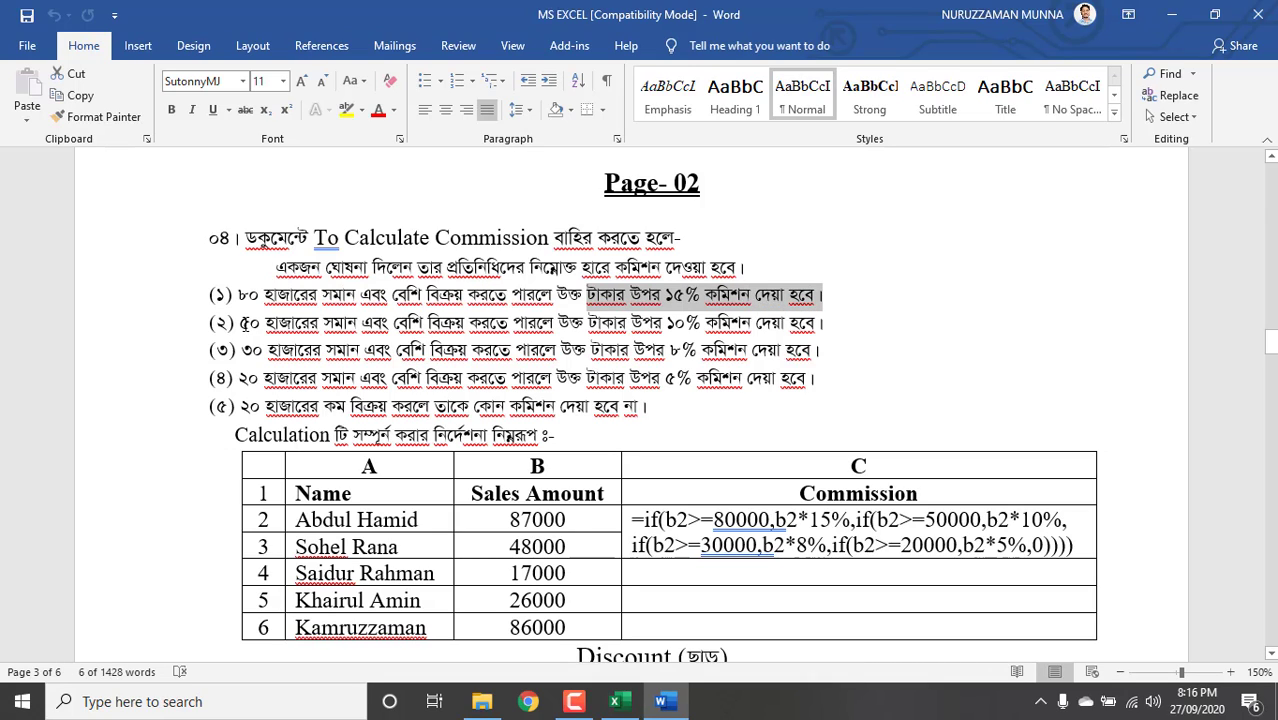
{"action": "left_click", "coordinate": [241, 322]}
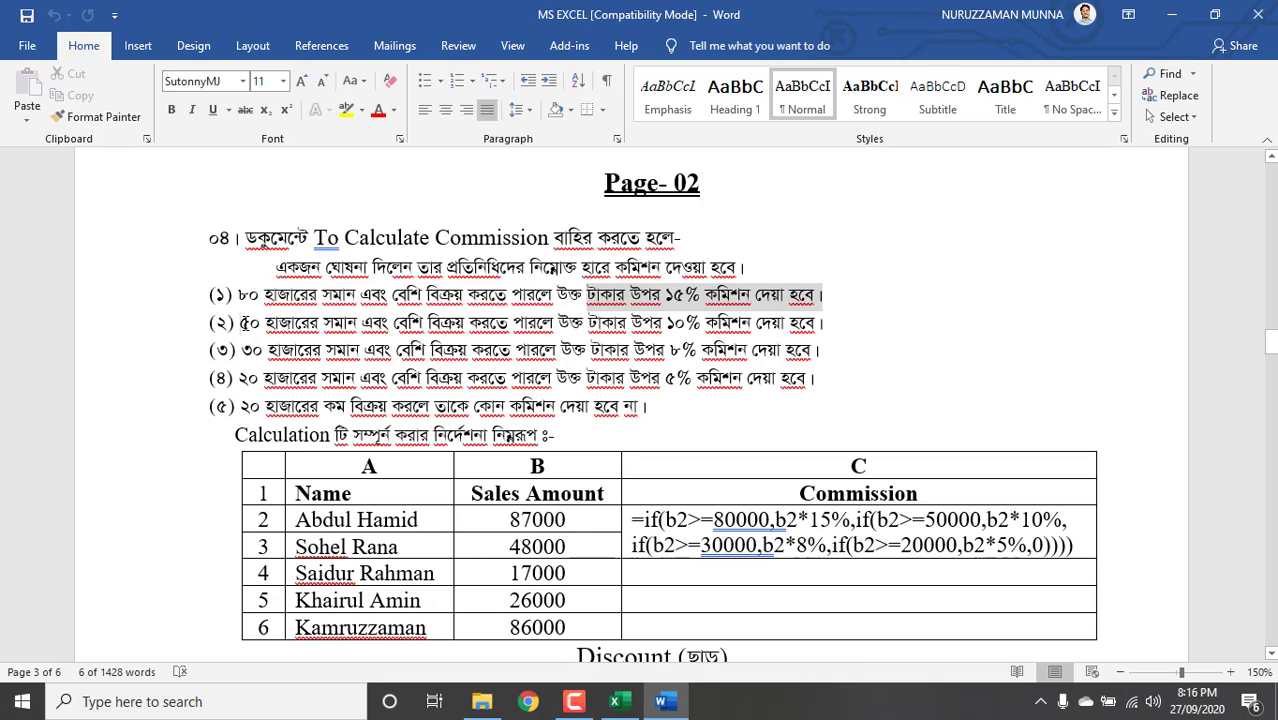
{"action": "left_click", "coordinate": [701, 324]}
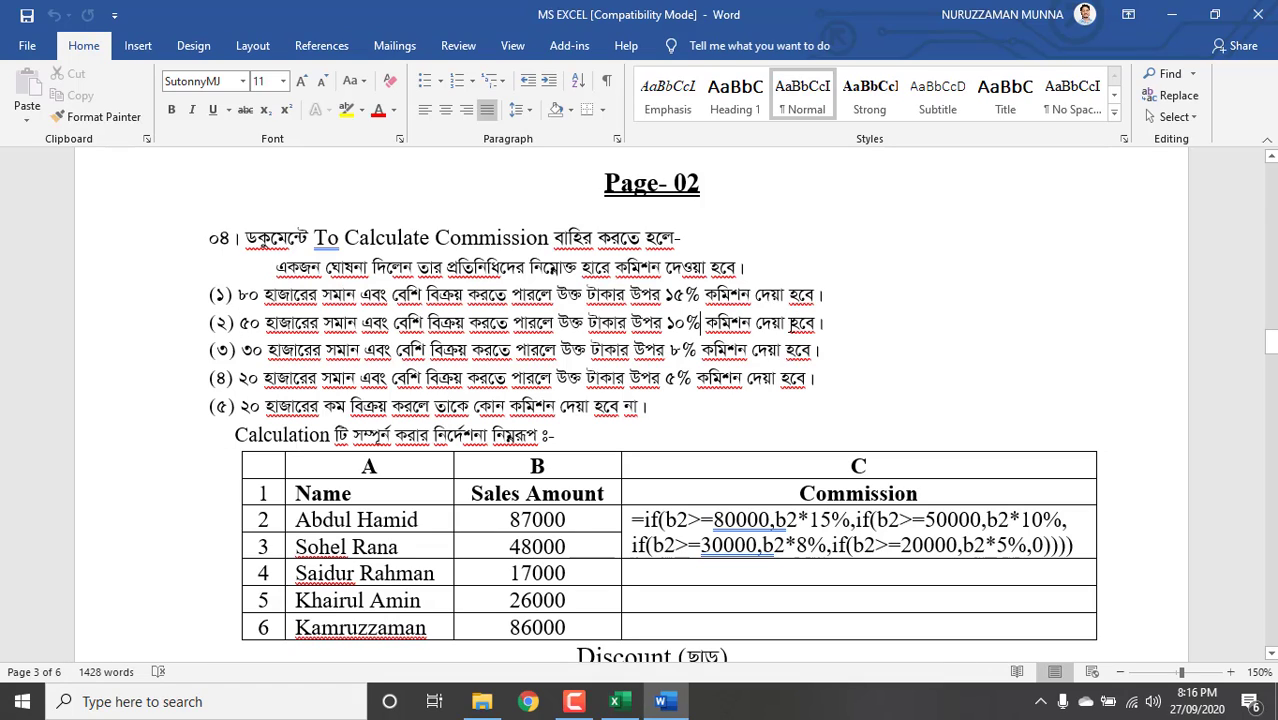
{"action": "left_click", "coordinate": [799, 324]}
{"action": "left_click", "coordinate": [246, 350]}
{"action": "left_click", "coordinate": [426, 379]}
{"action": "left_click_drag", "start_coordinate": [668, 405], "coordinate": [186, 259]}
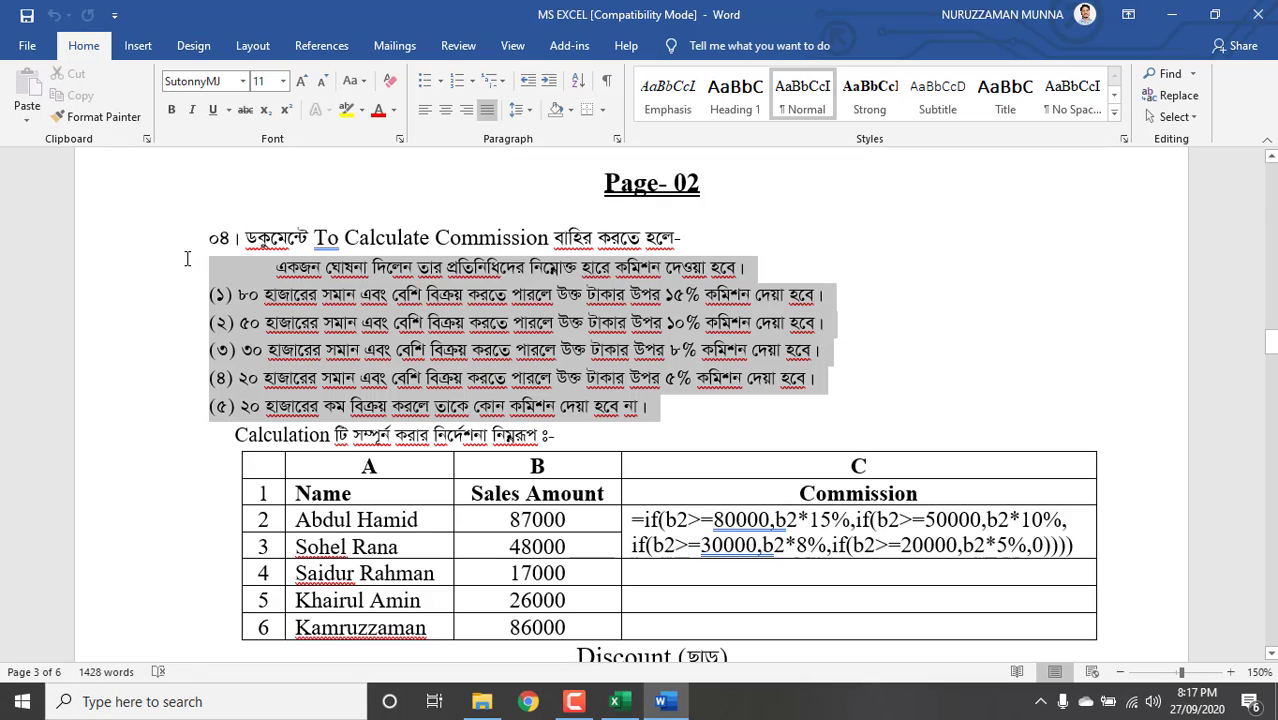
{"action": "left_click", "coordinate": [762, 412]}
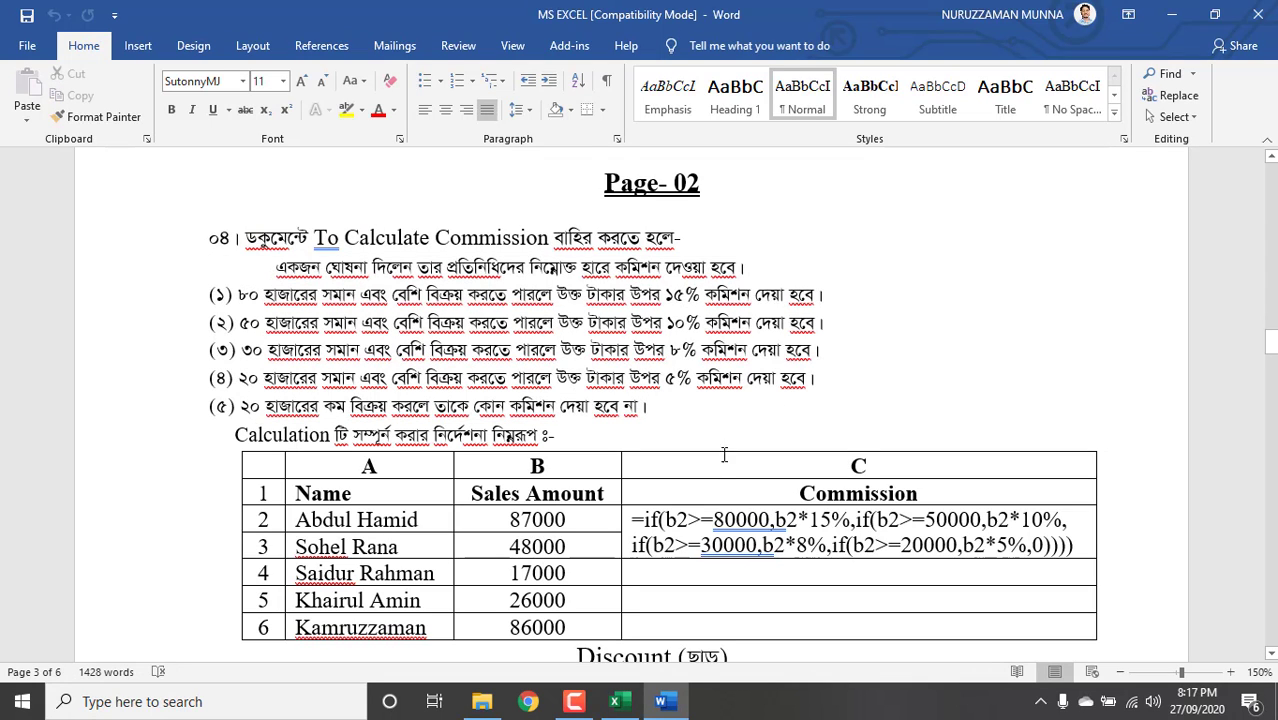
Examine the commission calculation table below the rules and the nested IF formula in its Commission column
{"action": "left_click", "coordinate": [548, 519]}
{"action": "scroll", "coordinate": [652, 488], "scroll_direction": "down", "scroll_amount": 2}
{"action": "scroll", "coordinate": [652, 488], "scroll_direction": "up", "scroll_amount": 8}
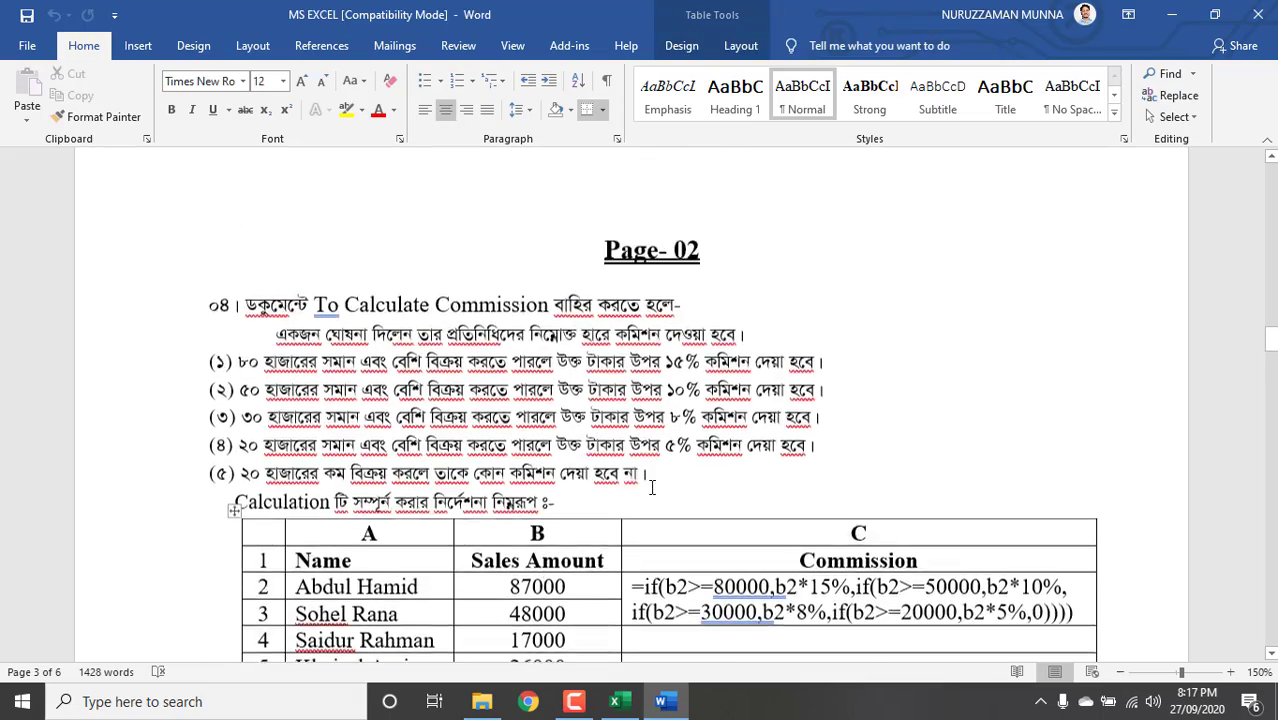
{"action": "scroll", "coordinate": [652, 488], "scroll_direction": "down", "scroll_amount": 6}
{"action": "scroll", "coordinate": [652, 488], "scroll_direction": "down", "scroll_amount": 5}
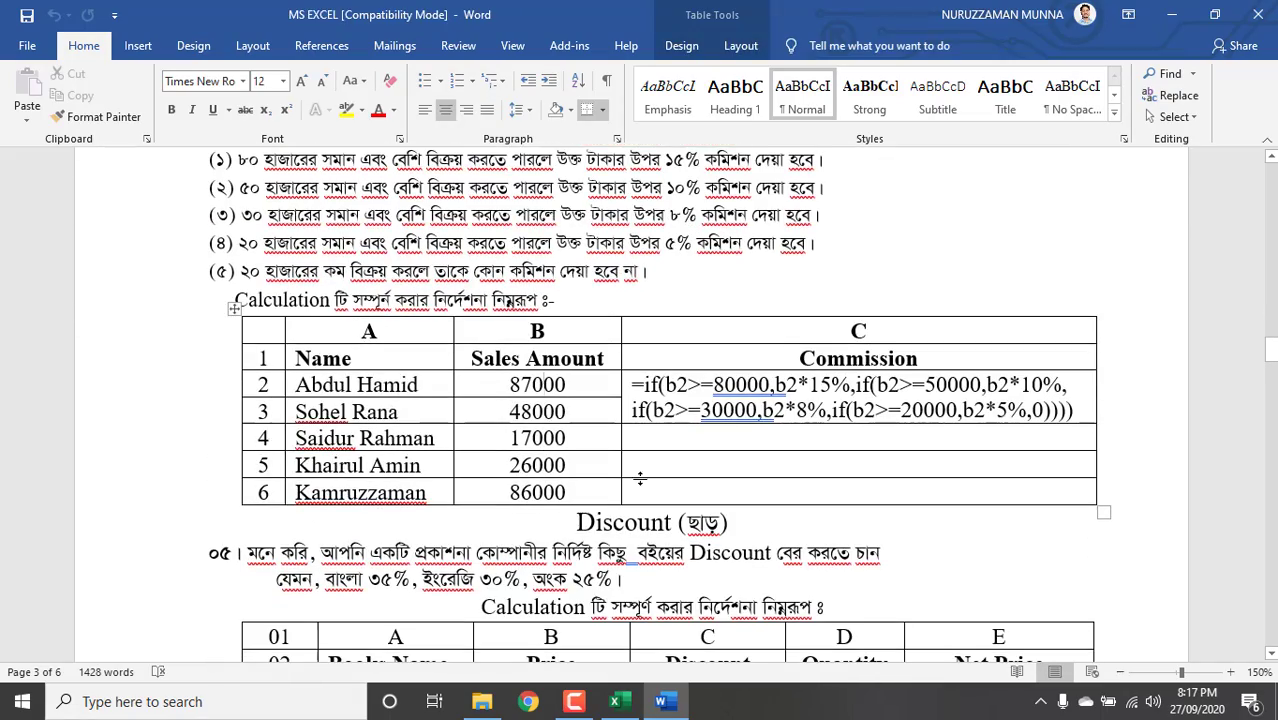
{"action": "left_click_drag", "start_coordinate": [633, 385], "coordinate": [1068, 424]}
{"action": "scroll", "coordinate": [1068, 424], "scroll_direction": "up", "scroll_amount": 2}
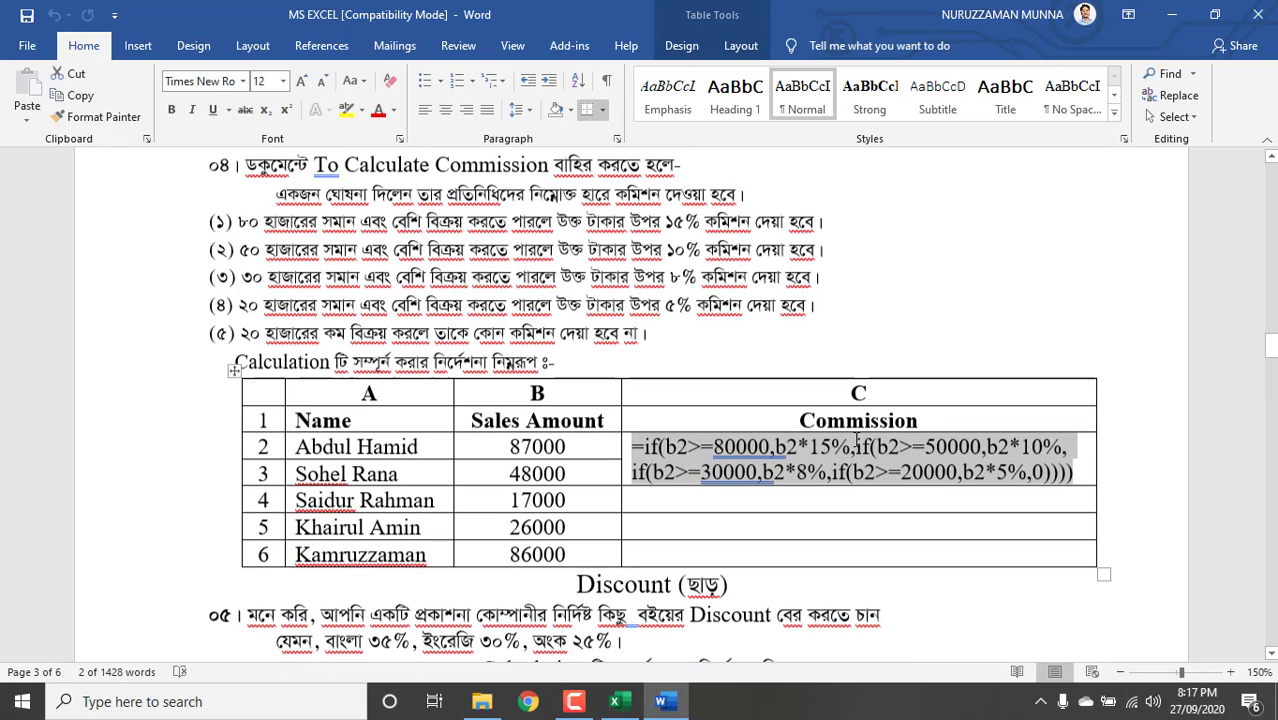
Compare the first sales amount and the first commission rule with the formula's opening condition, if(b2>=80000,b2*15%
{"action": "left_click_drag", "start_coordinate": [483, 452], "coordinate": [586, 452]}
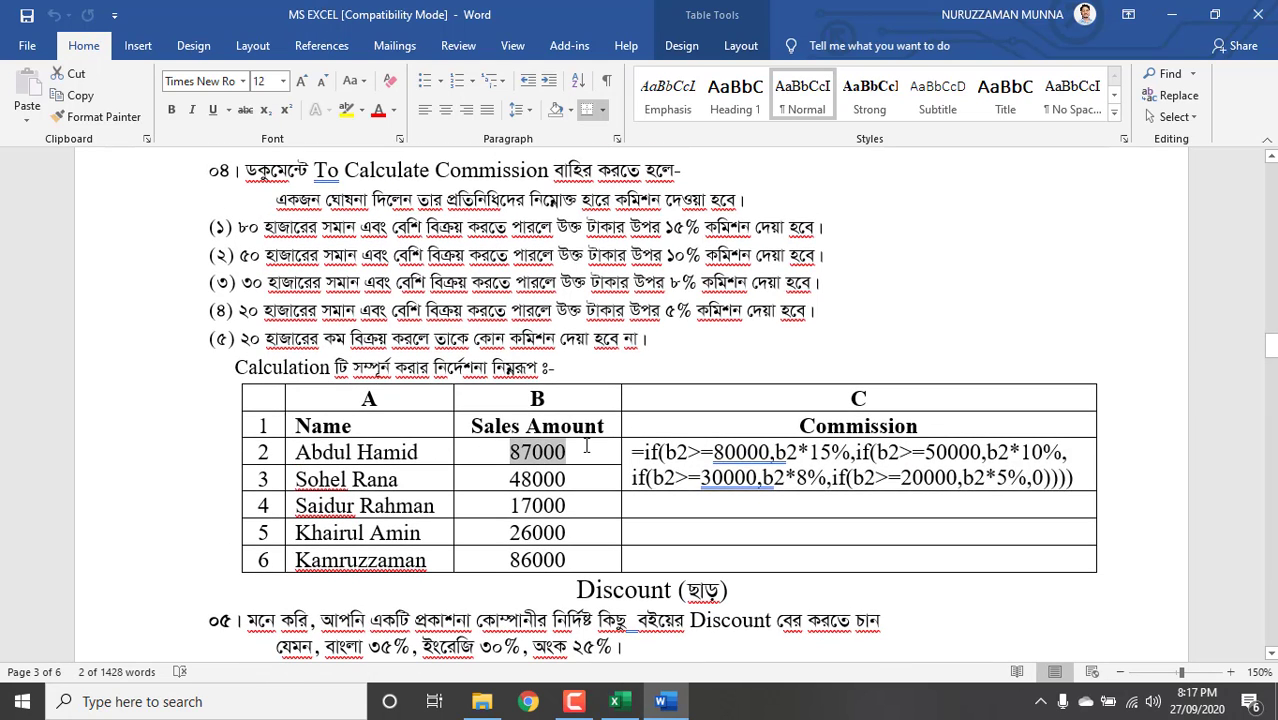
{"action": "left_click", "coordinate": [572, 452]}
{"action": "double_click", "coordinate": [572, 452]}
{"action": "left_click", "coordinate": [544, 452]}
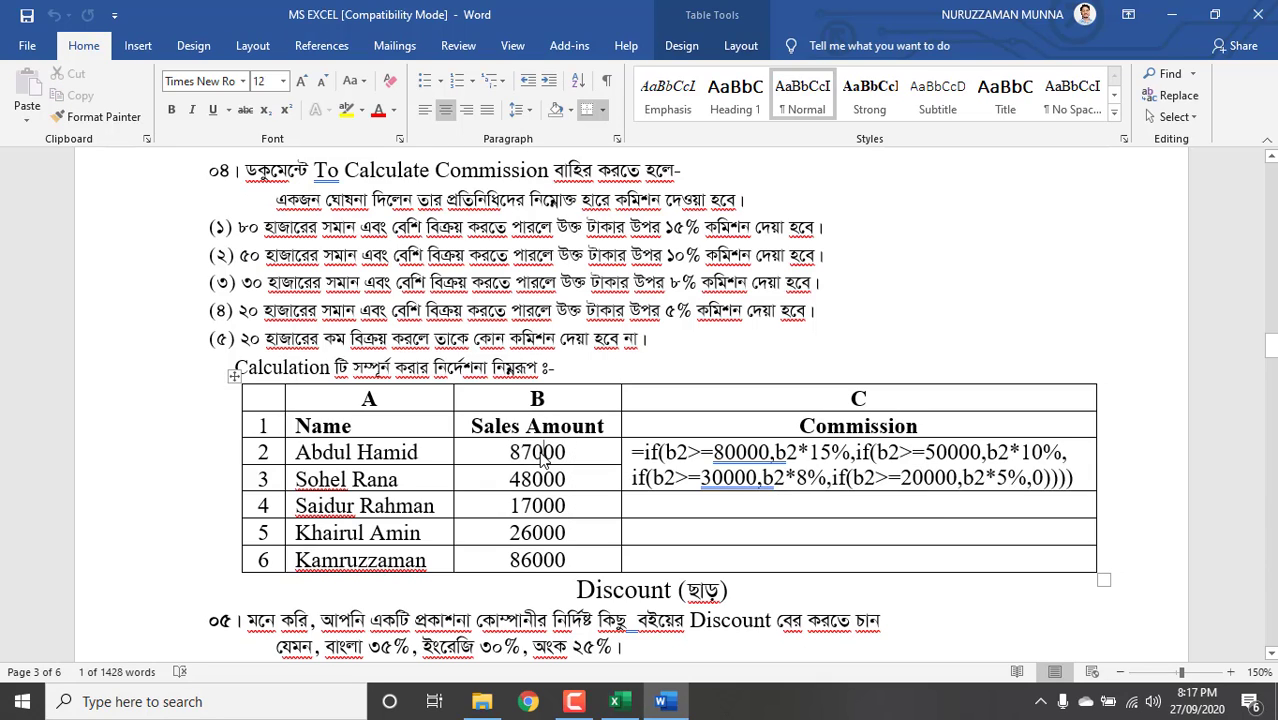
{"action": "left_click_drag", "start_coordinate": [644, 452], "coordinate": [631, 452]}
{"action": "left_click", "coordinate": [661, 452]}
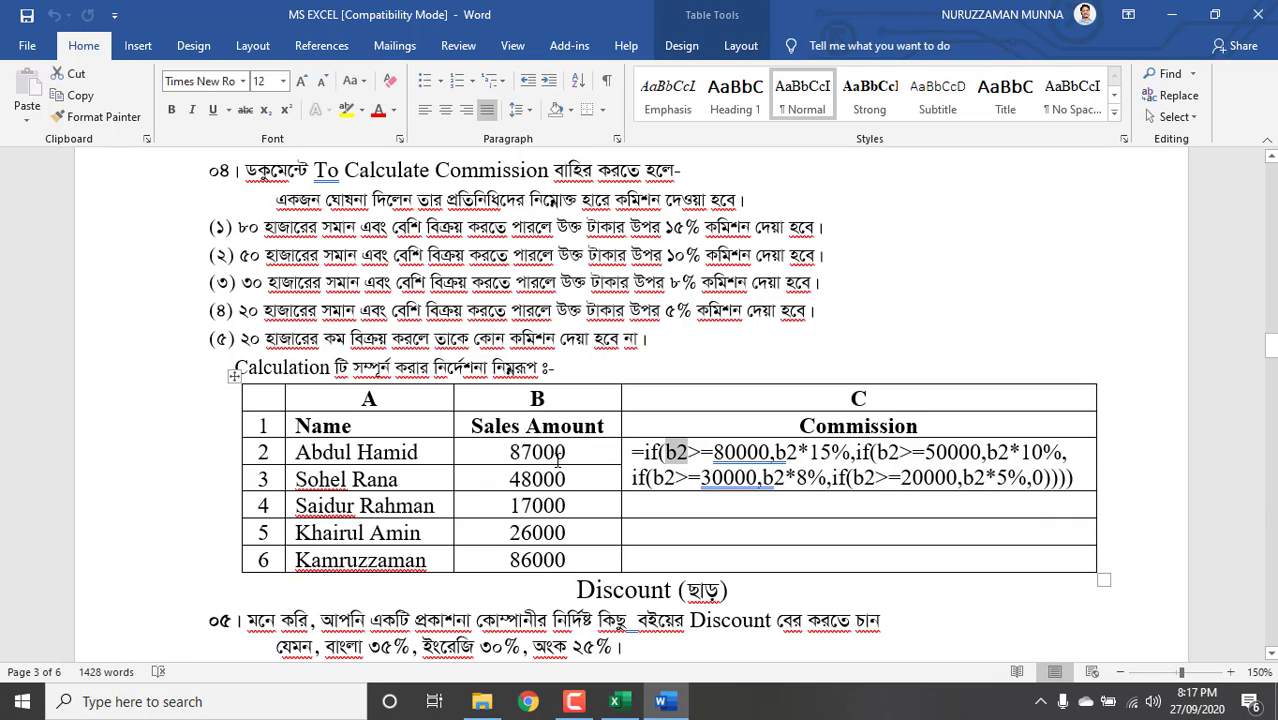
{"action": "left_click_drag", "start_coordinate": [507, 452], "coordinate": [568, 455]}
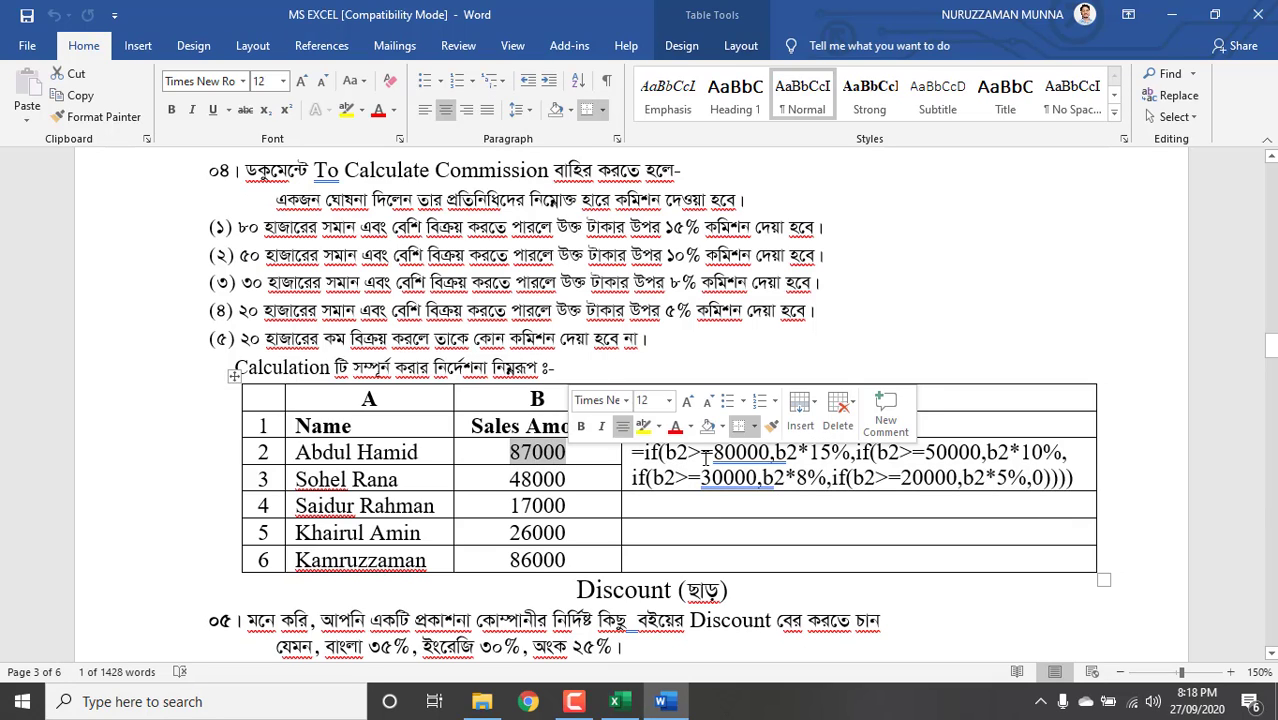
{"action": "left_click", "coordinate": [700, 455]}
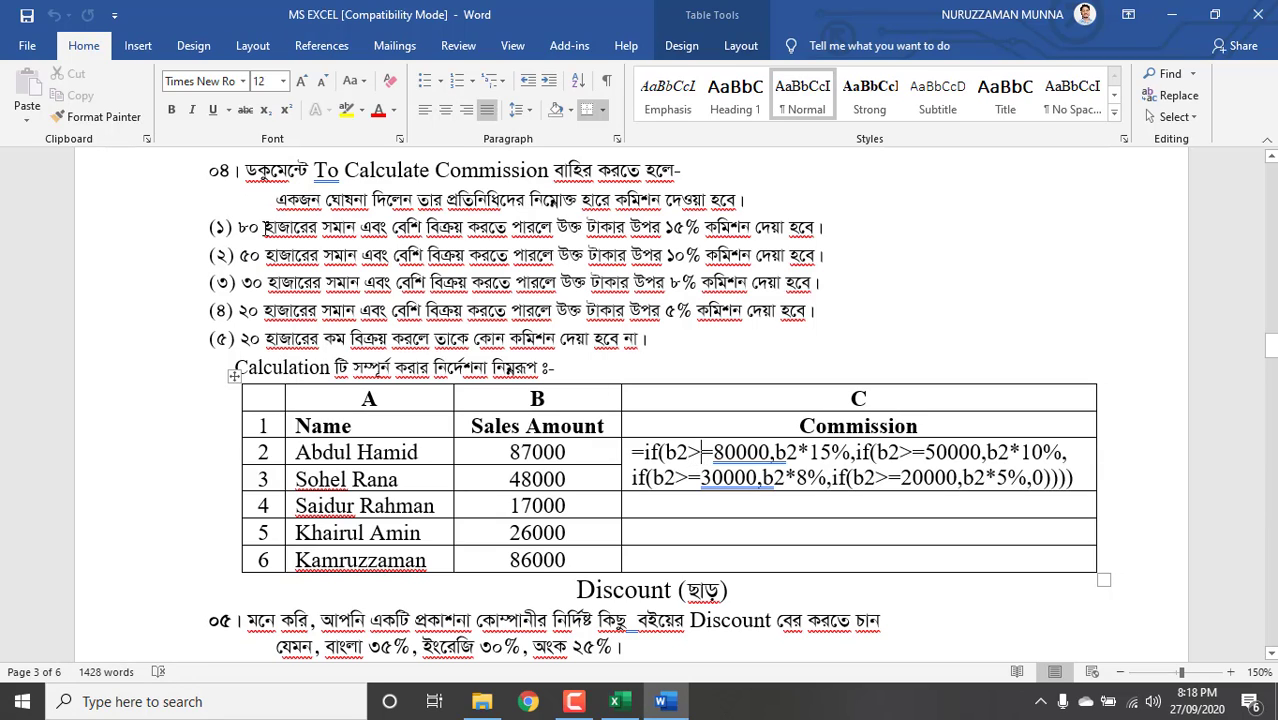
{"action": "left_click", "coordinate": [240, 227]}
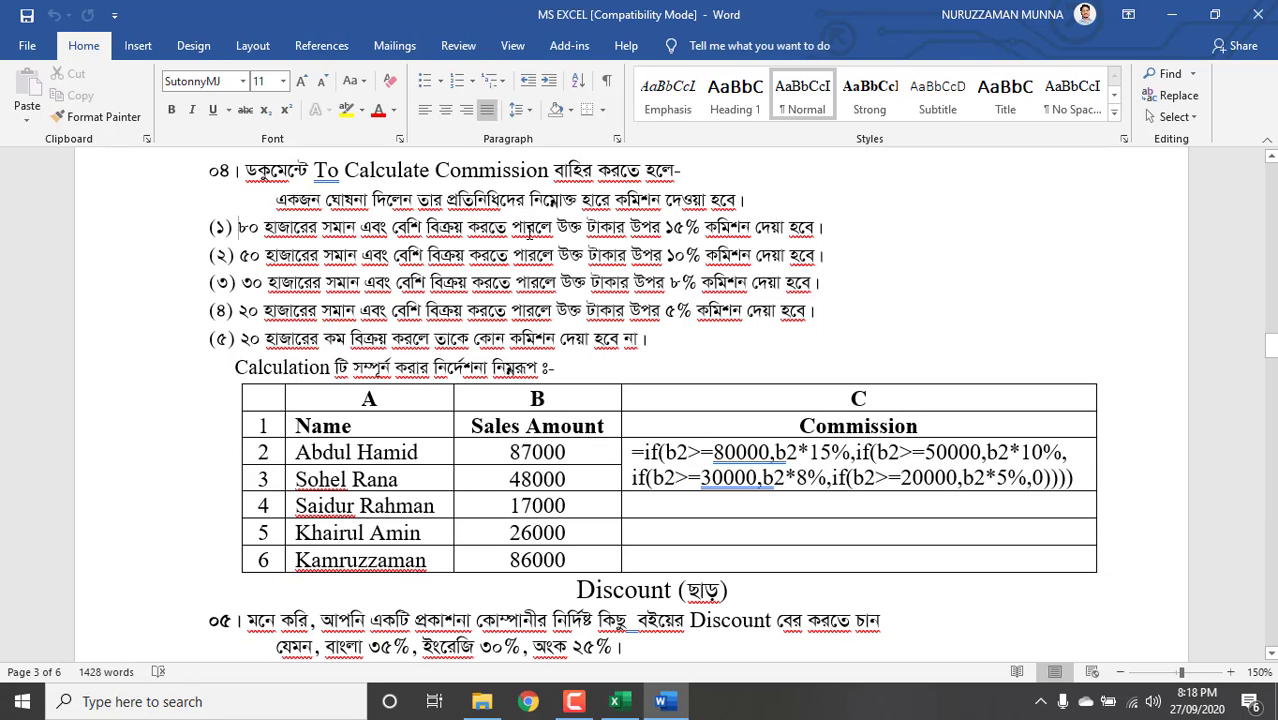
{"action": "left_click", "coordinate": [778, 455]}
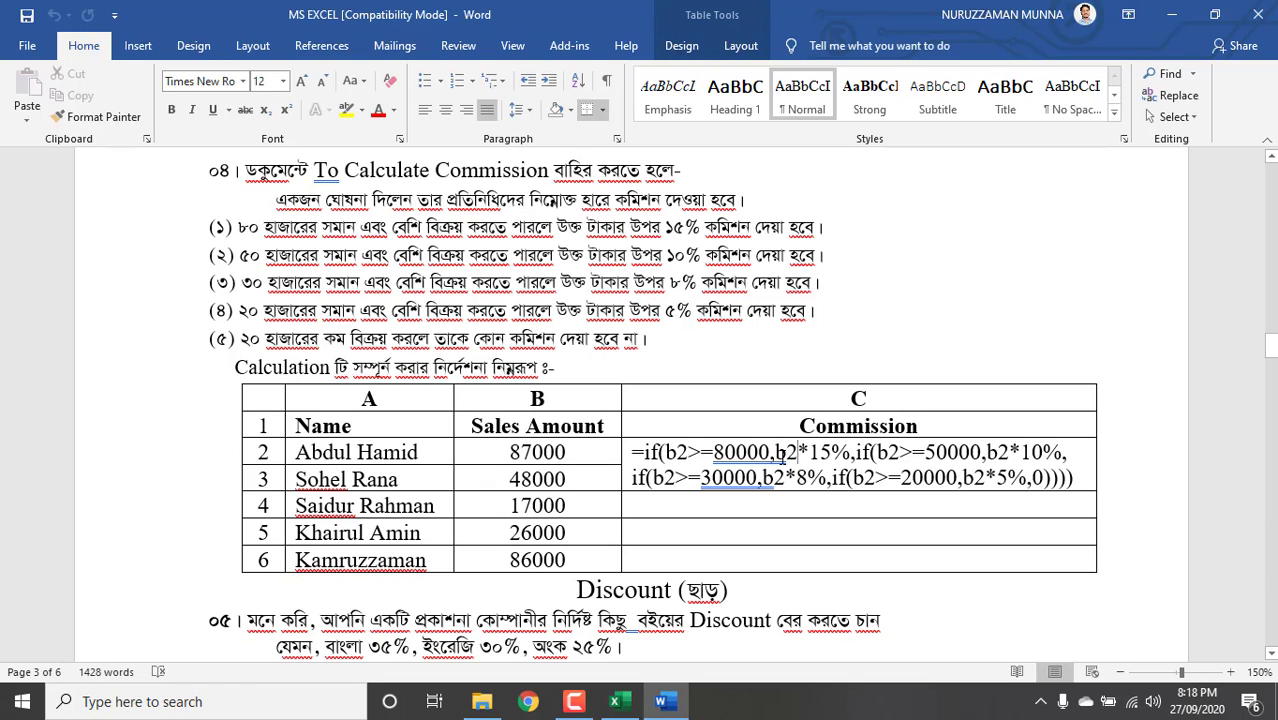
{"action": "double_click", "coordinate": [782, 452]}
{"action": "left_click_drag", "start_coordinate": [856, 452], "coordinate": [644, 455]}
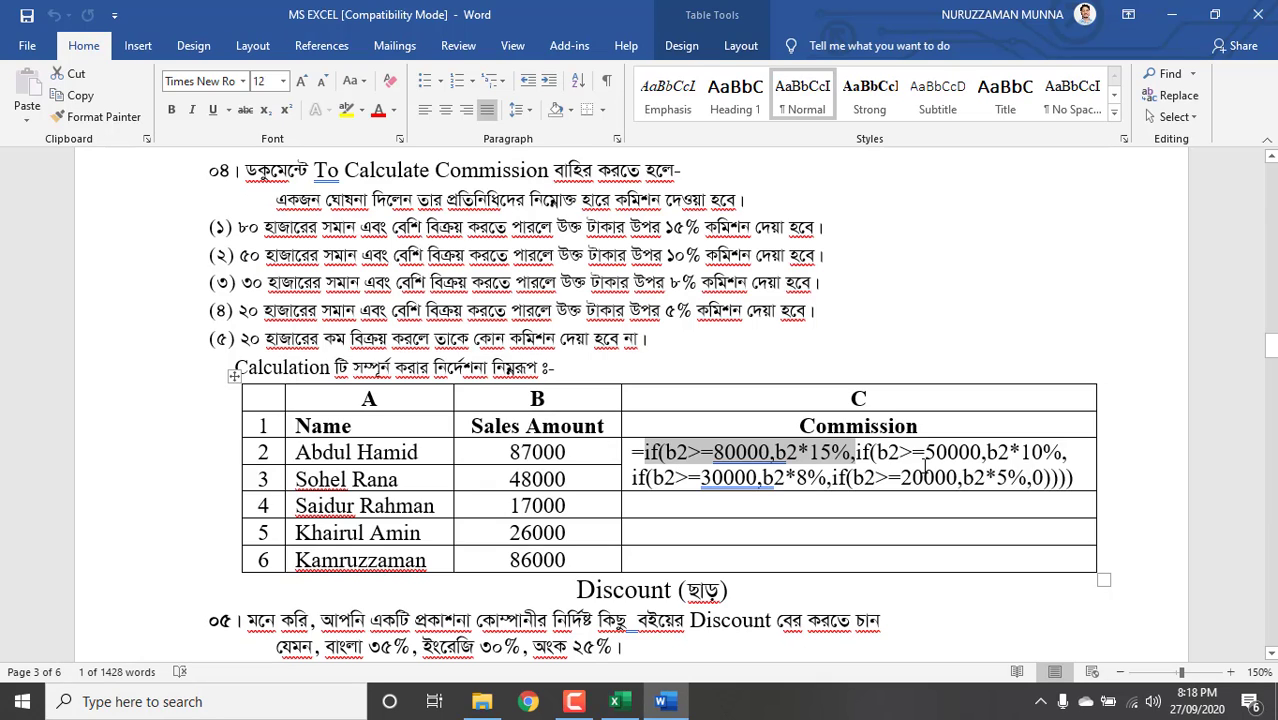
Check the full list of commission rules against the formula and the Sales Amount column of the document's table
{"action": "left_click_drag", "start_coordinate": [212, 227], "coordinate": [669, 339]}
{"action": "left_click", "coordinate": [808, 452]}
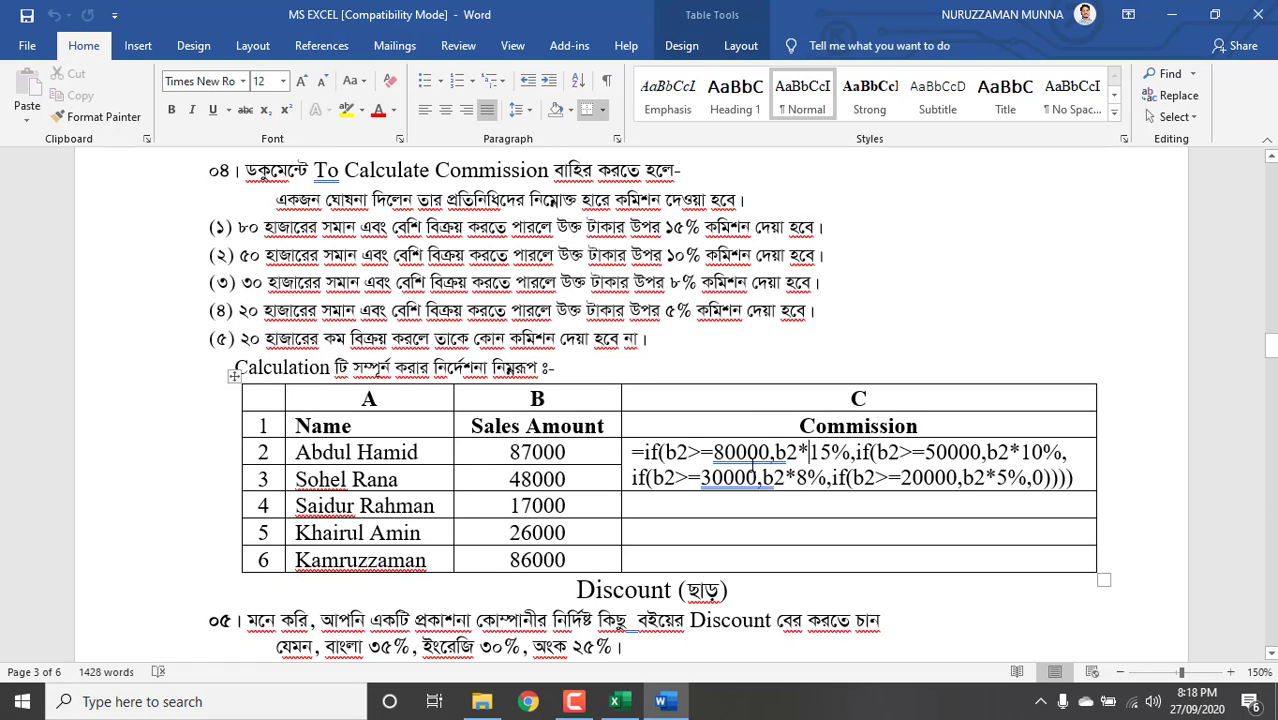
{"action": "left_click_drag", "start_coordinate": [500, 452], "coordinate": [516, 553]}
{"action": "left_click", "coordinate": [510, 452]}
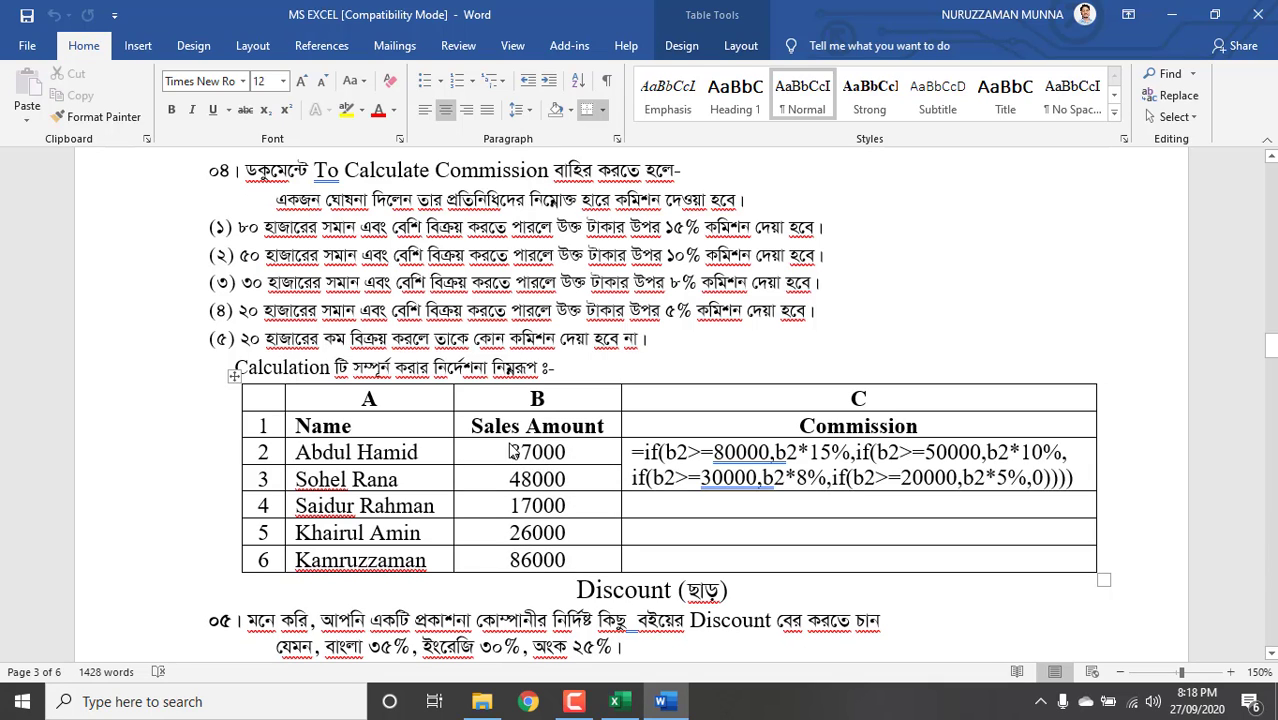
Switch to the Excel Formula workbook and begin an IF formula in cell D4 of the Commission sheet, referencing C4
{"action": "left_click", "coordinate": [620, 698]}
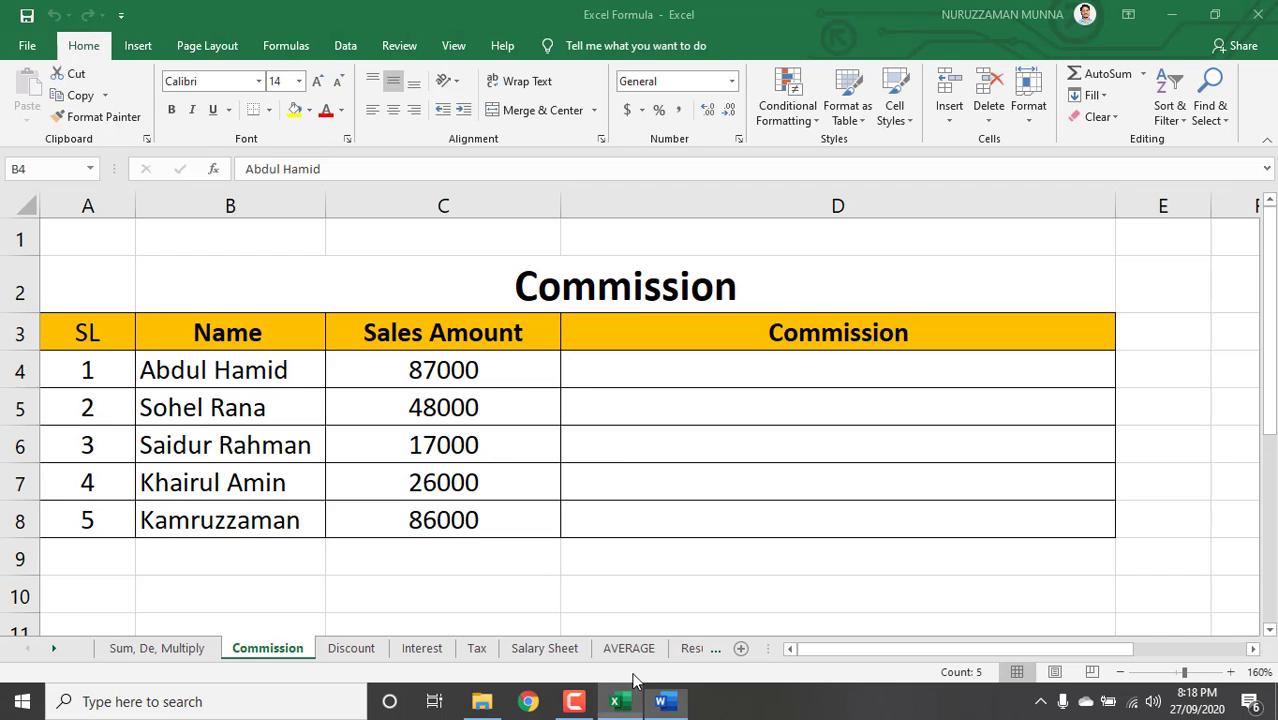
{"action": "left_click", "coordinate": [670, 368]}
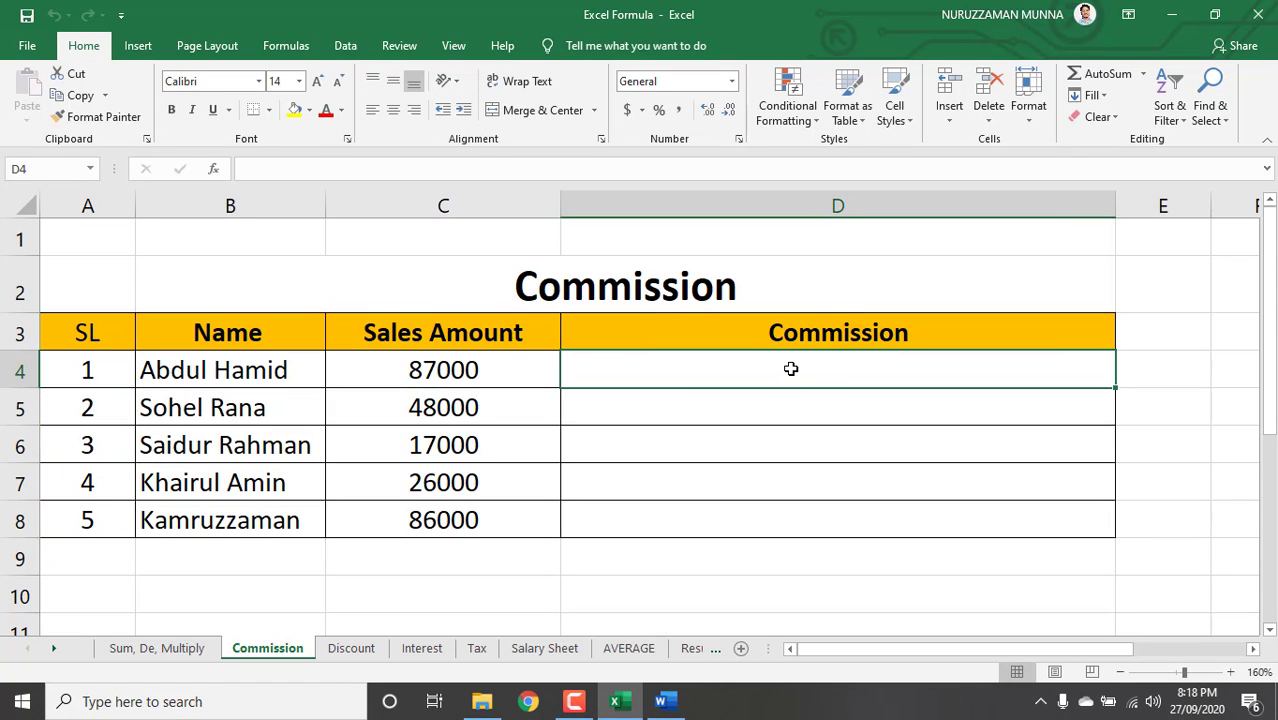
{"action": "type", "text": "=if"}
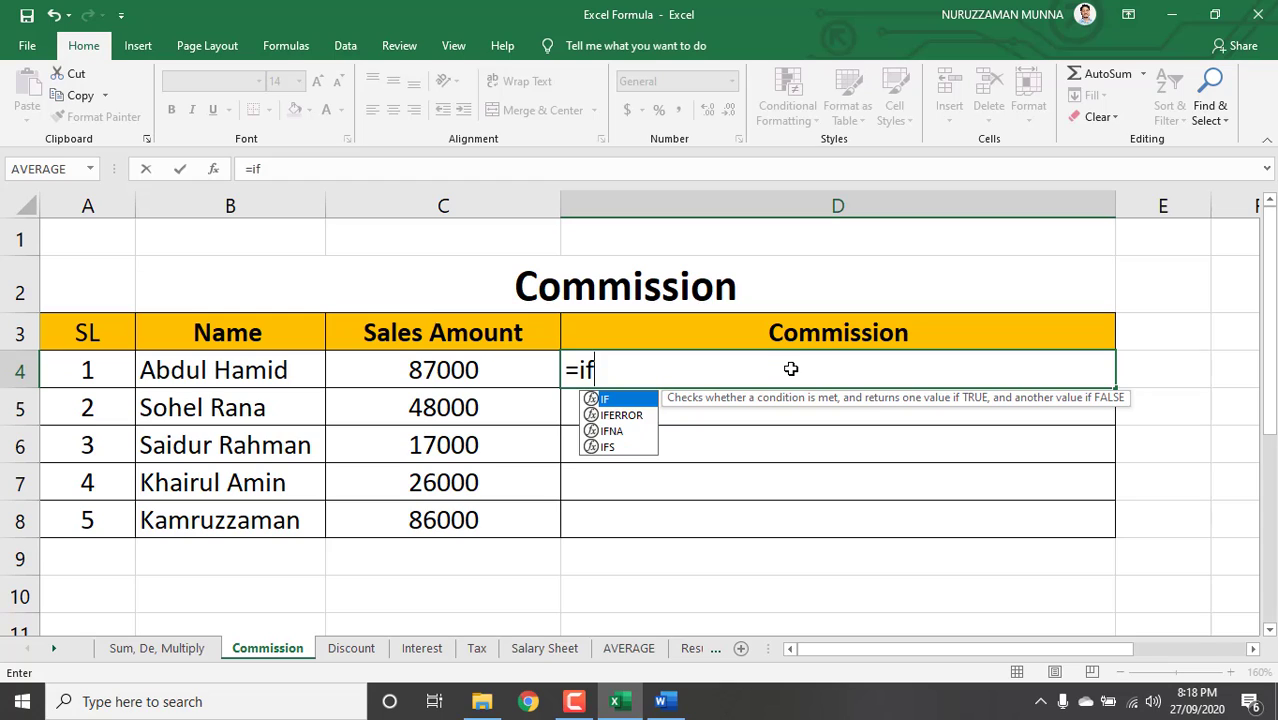
{"action": "type", "text": "("}
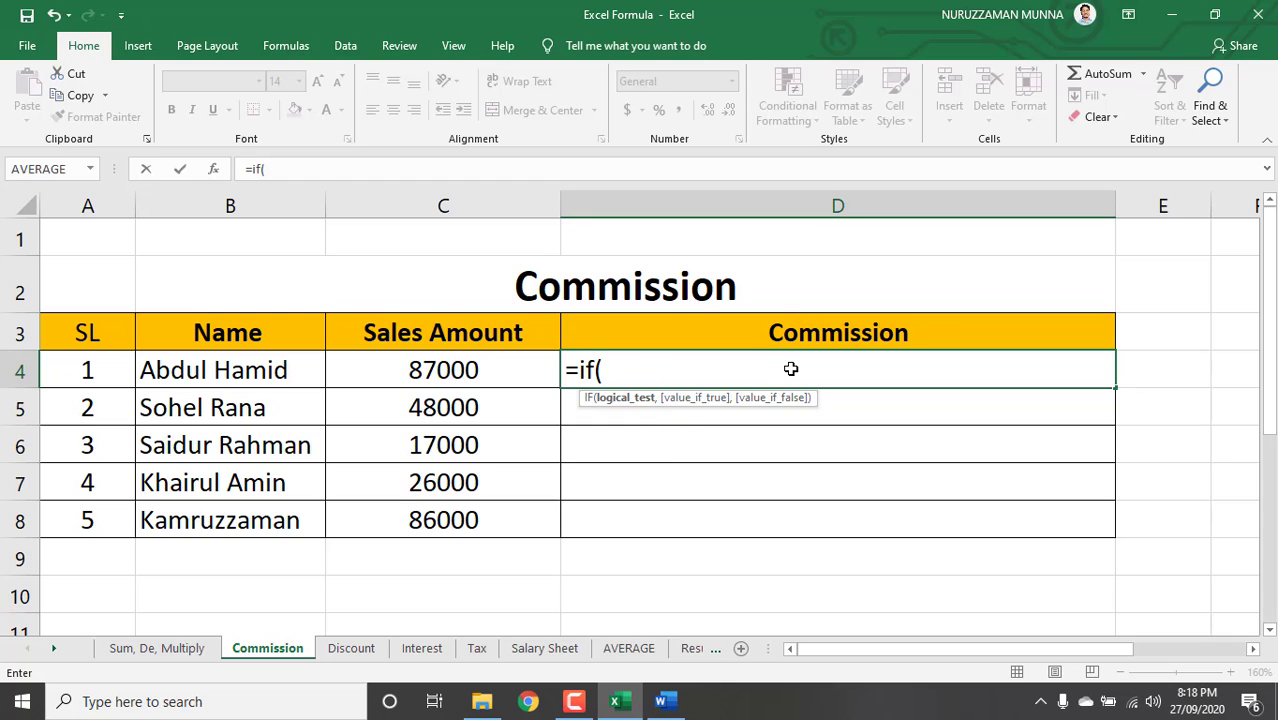
{"action": "left_click", "coordinate": [430, 377]}
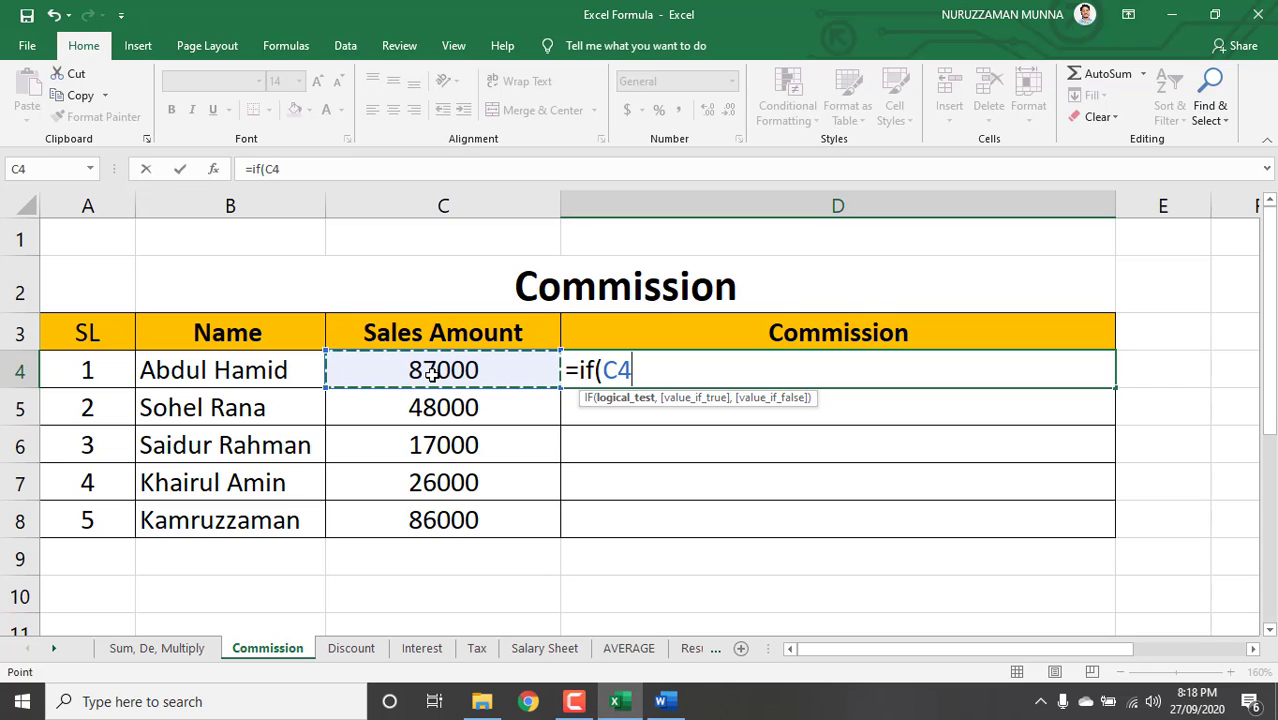
Consult the formula in the Word document and extend the IF in D4 with the test >=80000 and the true value C4*15%
{"action": "left_click", "coordinate": [660, 703]}
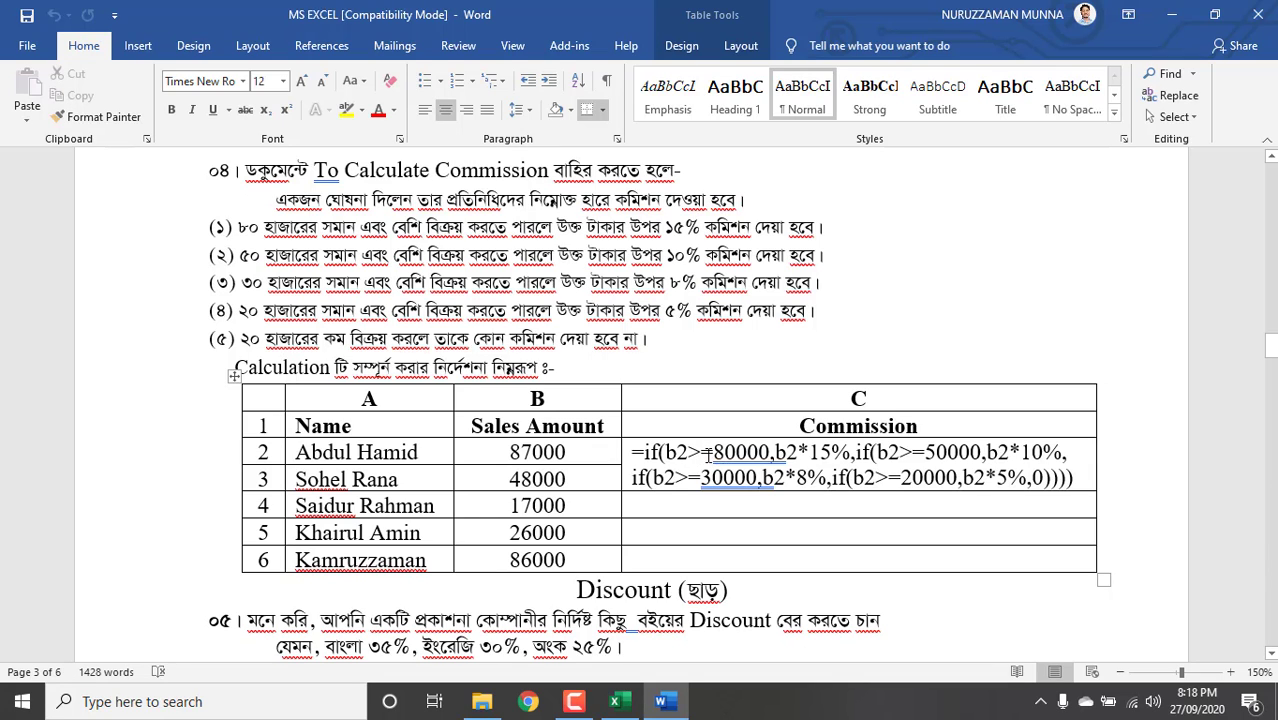
{"action": "left_click", "coordinate": [617, 703]}
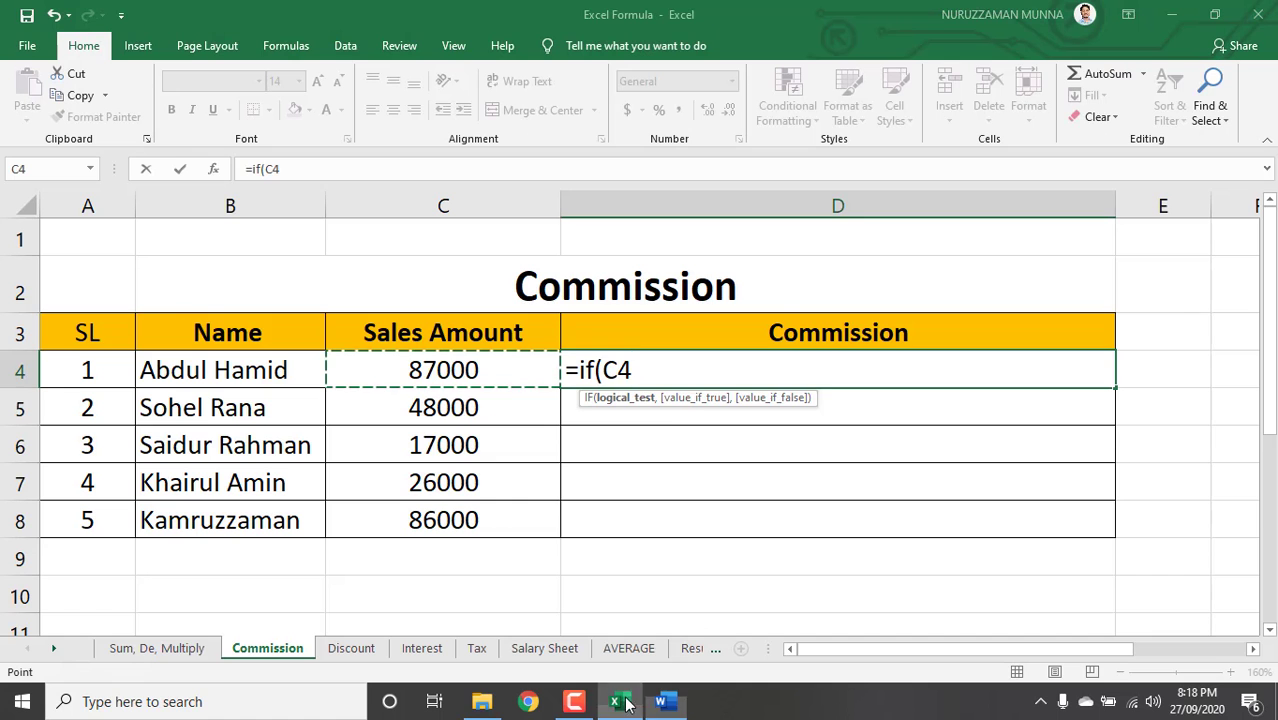
{"action": "left_click", "coordinate": [655, 372]}
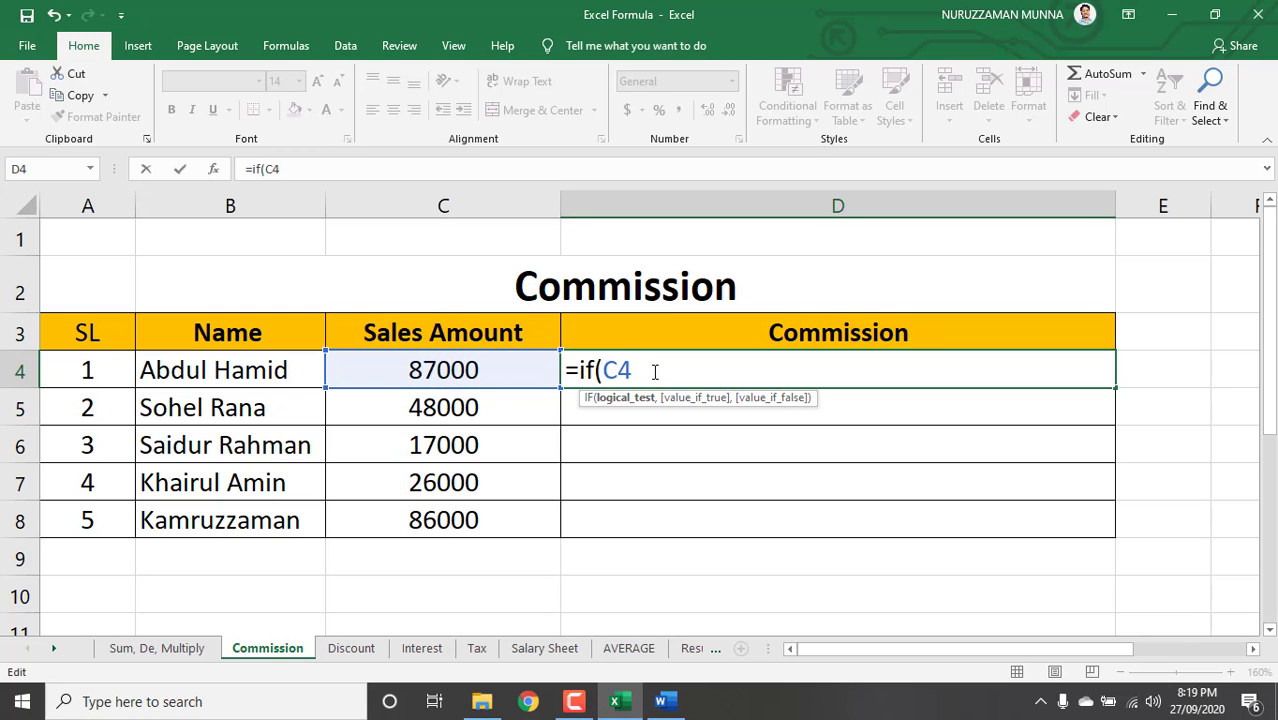
{"action": "type", "text": ">=80000"}
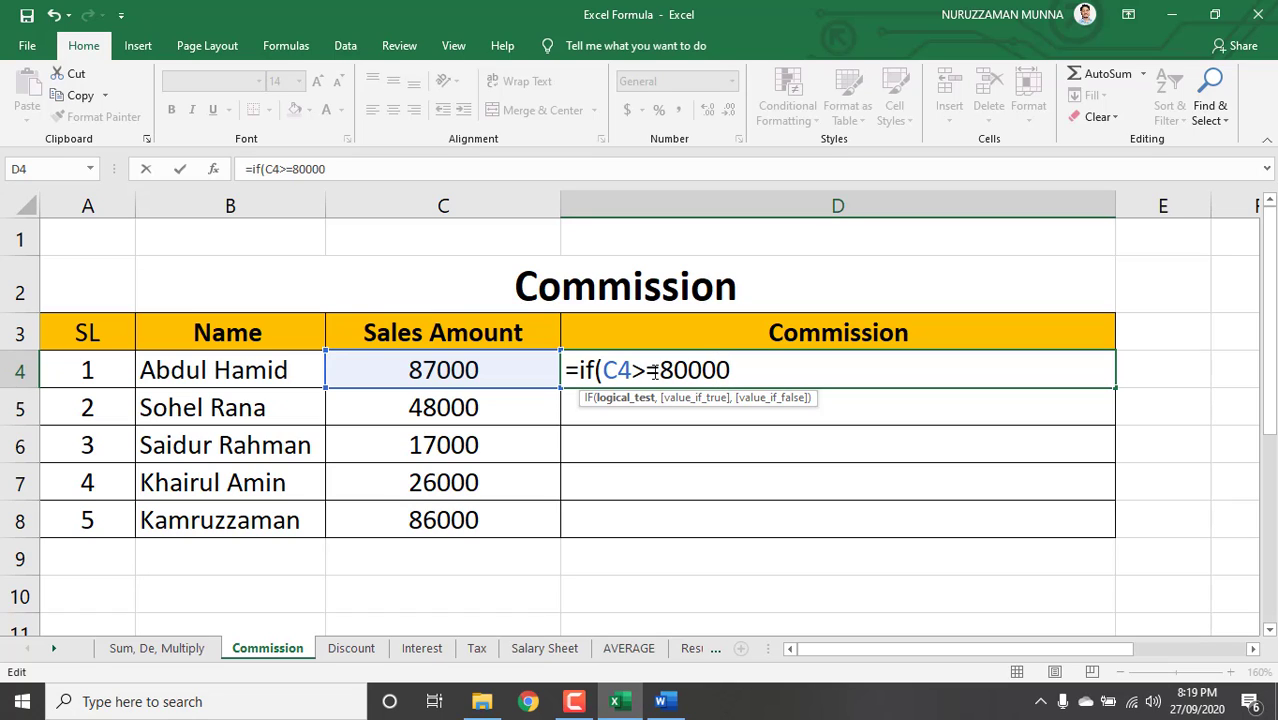
{"action": "type", "text": ","}
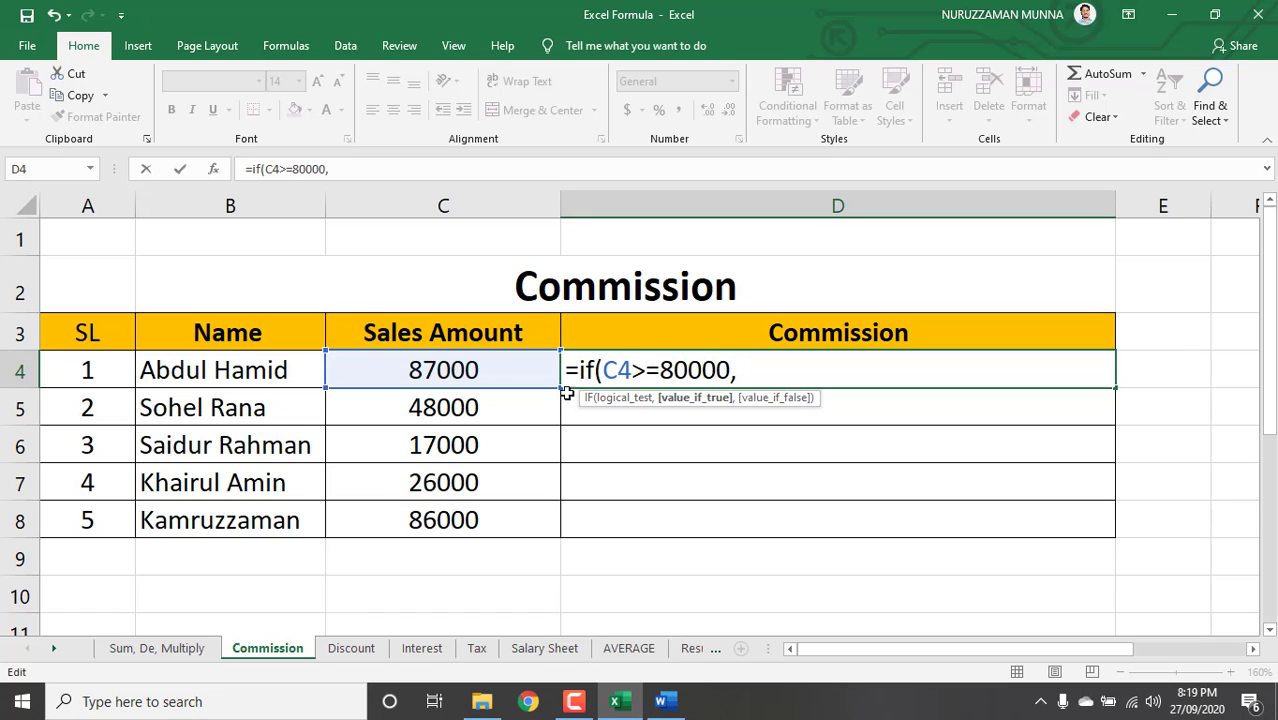
{"action": "left_click", "coordinate": [498, 368]}
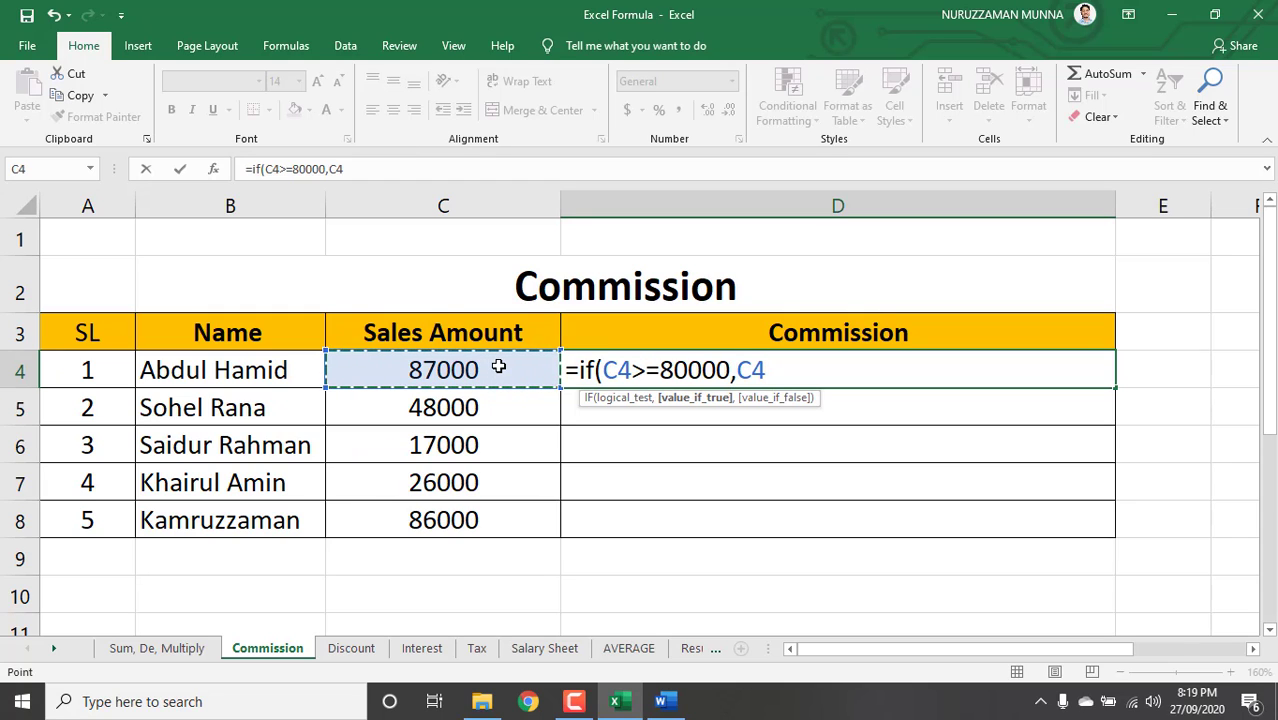
{"action": "type", "text": "*"}
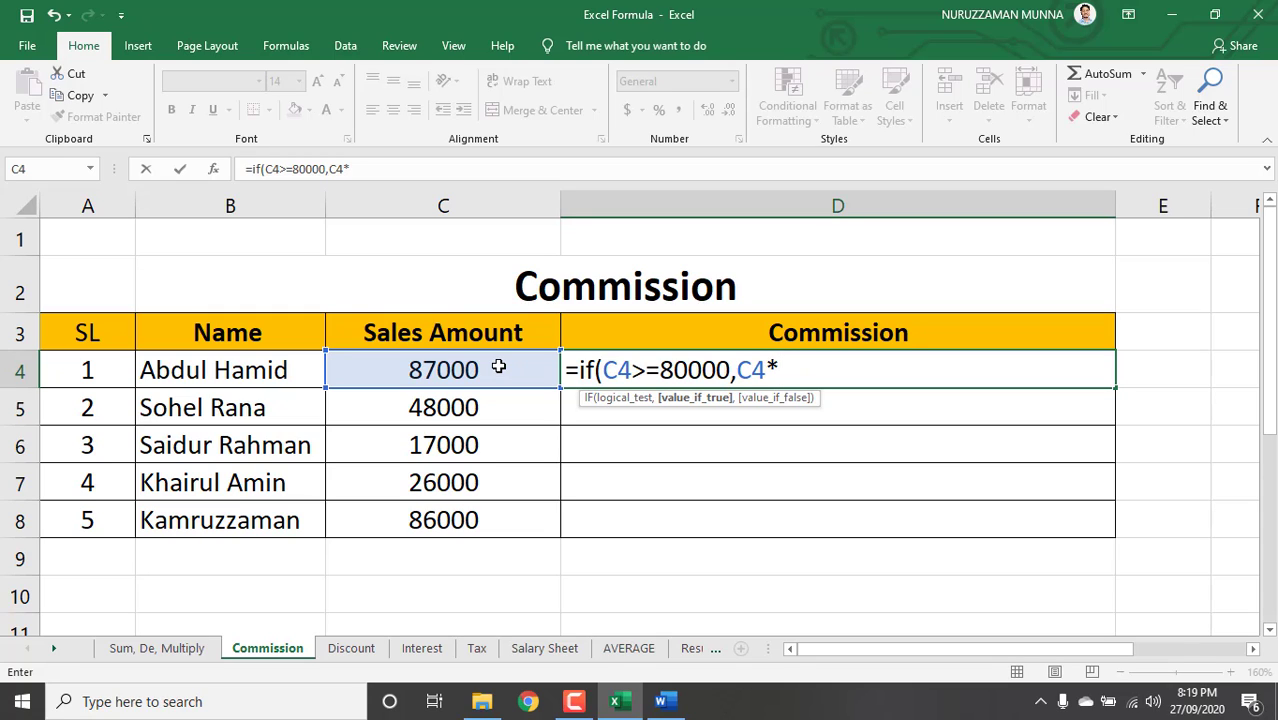
{"action": "type", "text": "15%"}
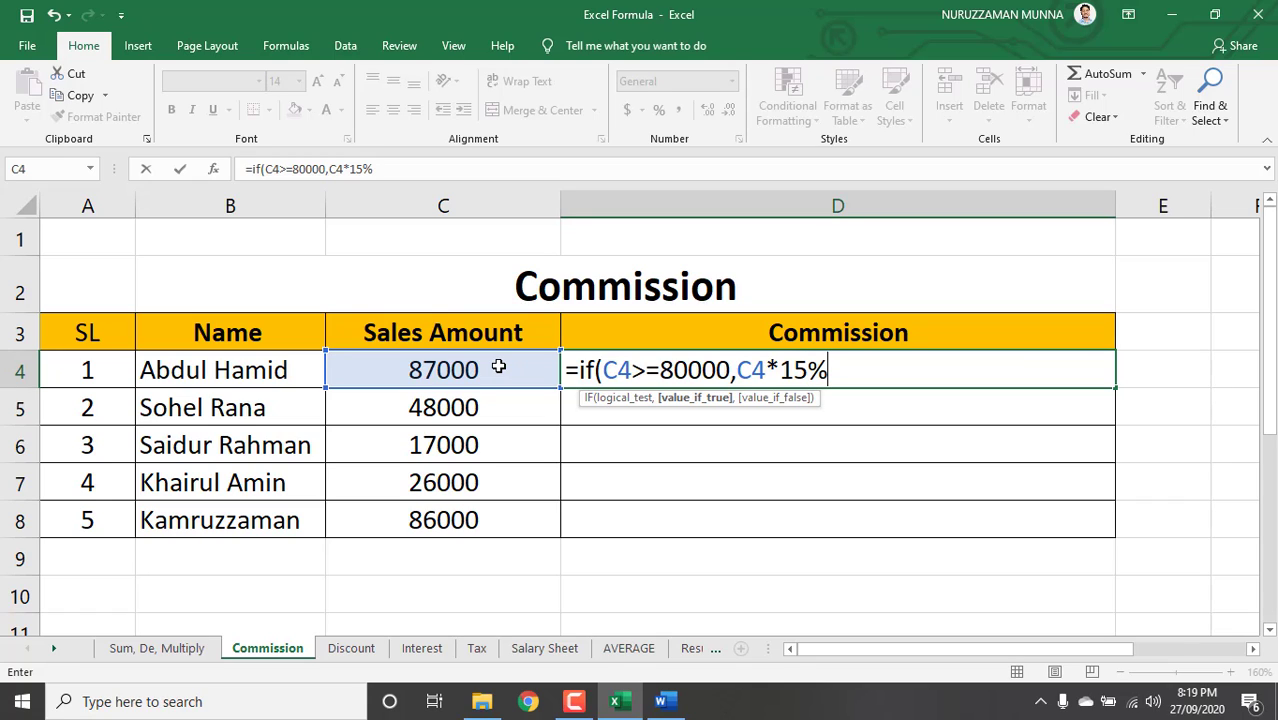
{"action": "type", "text": ","}
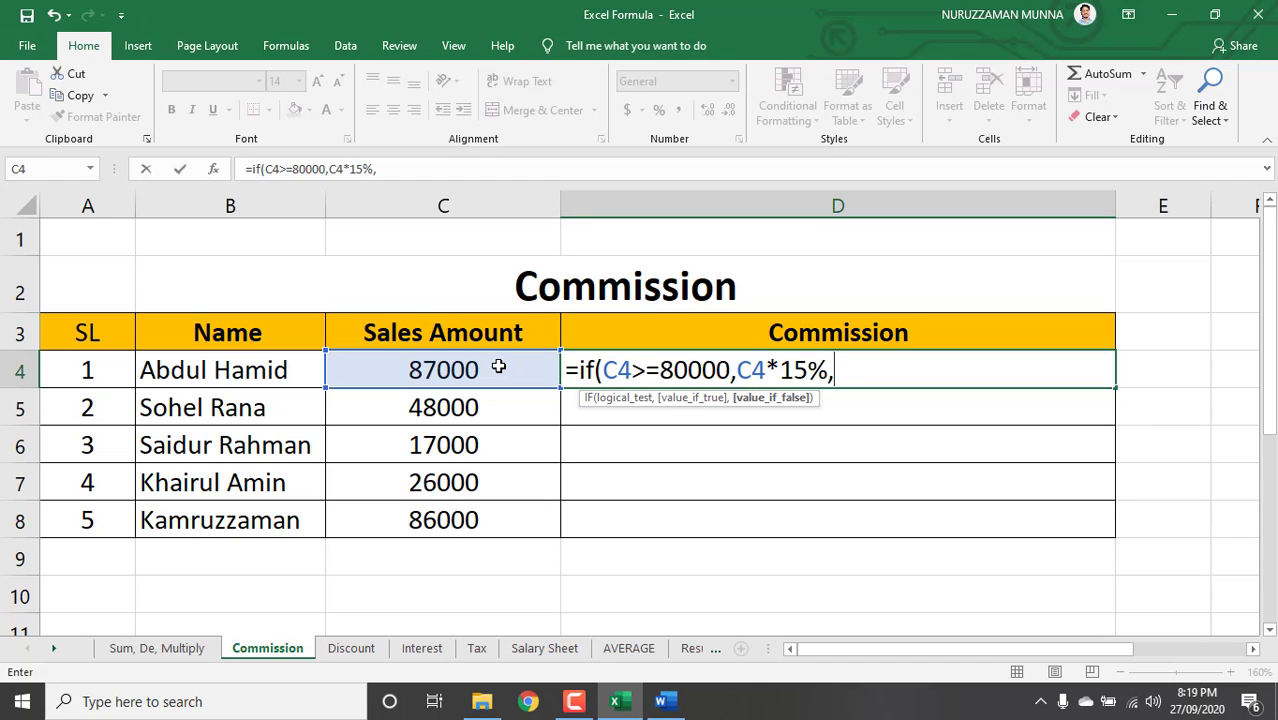
Review the Word document's nested formula, its first IF part and the percentage rates in the commission rules
{"action": "left_click", "coordinate": [661, 706]}
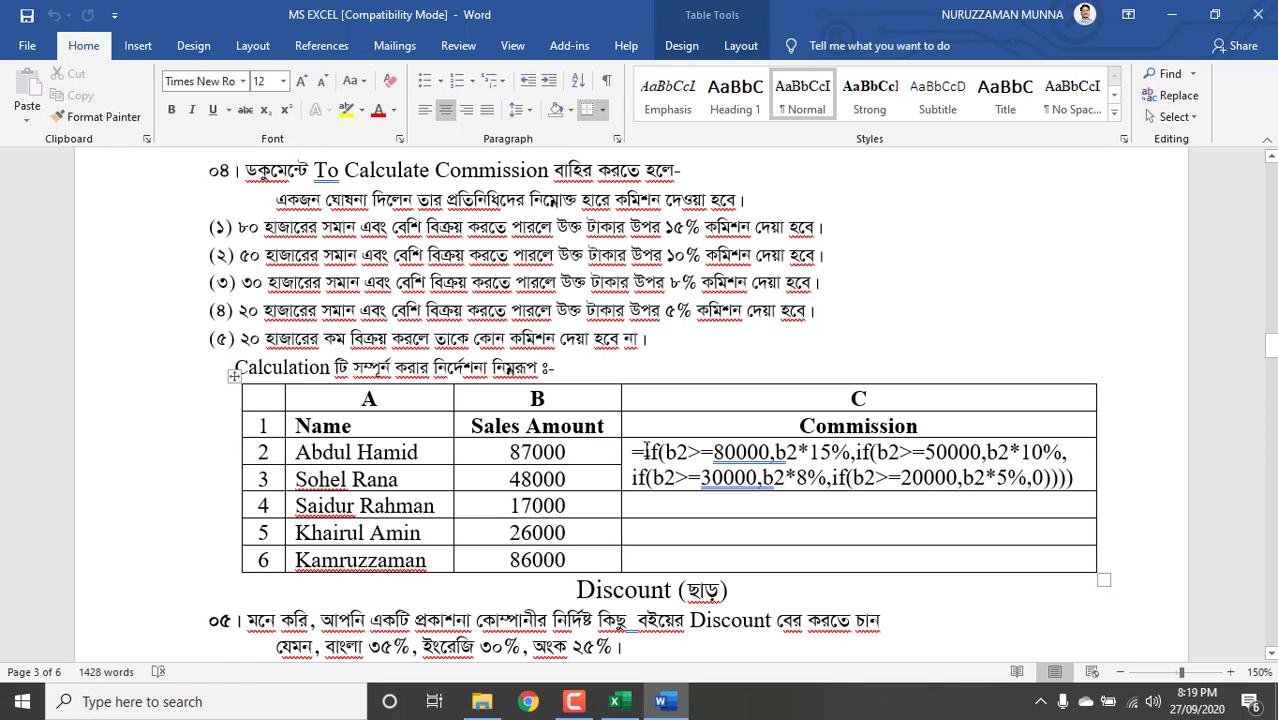
{"action": "left_click_drag", "start_coordinate": [647, 452], "coordinate": [851, 452]}
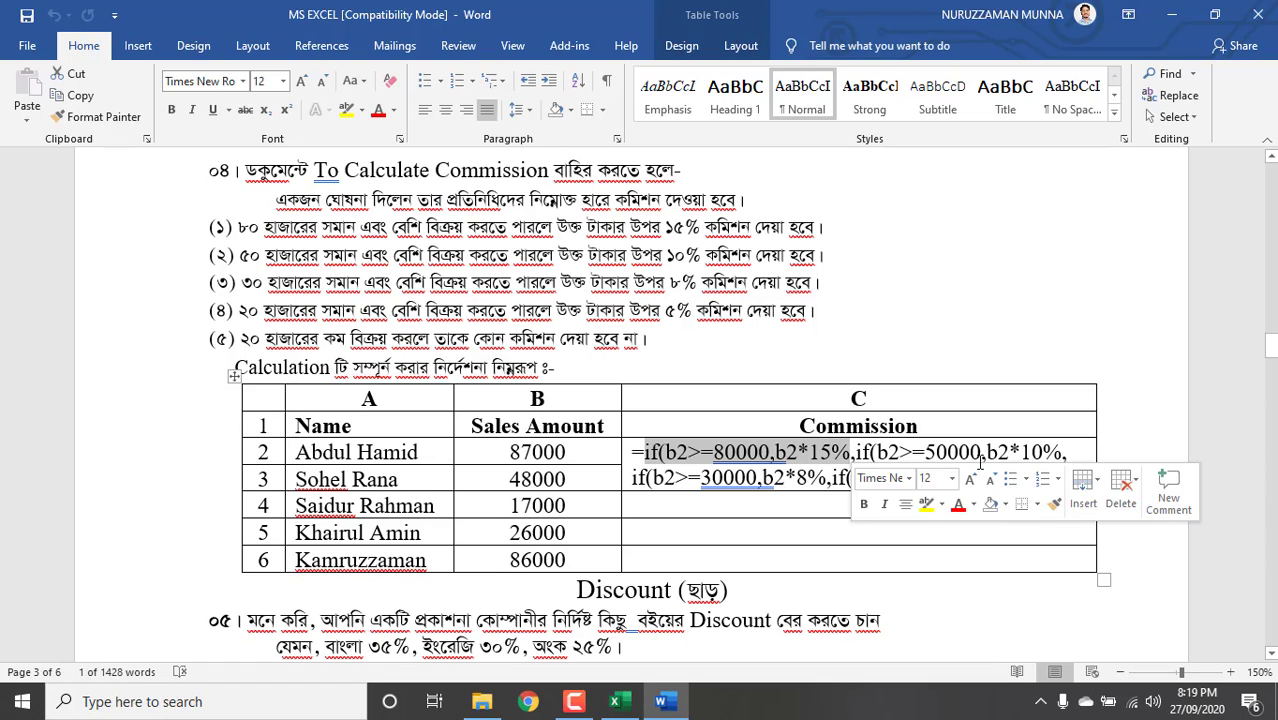
{"action": "left_click", "coordinate": [772, 478]}
{"action": "left_click", "coordinate": [1175, 20]}
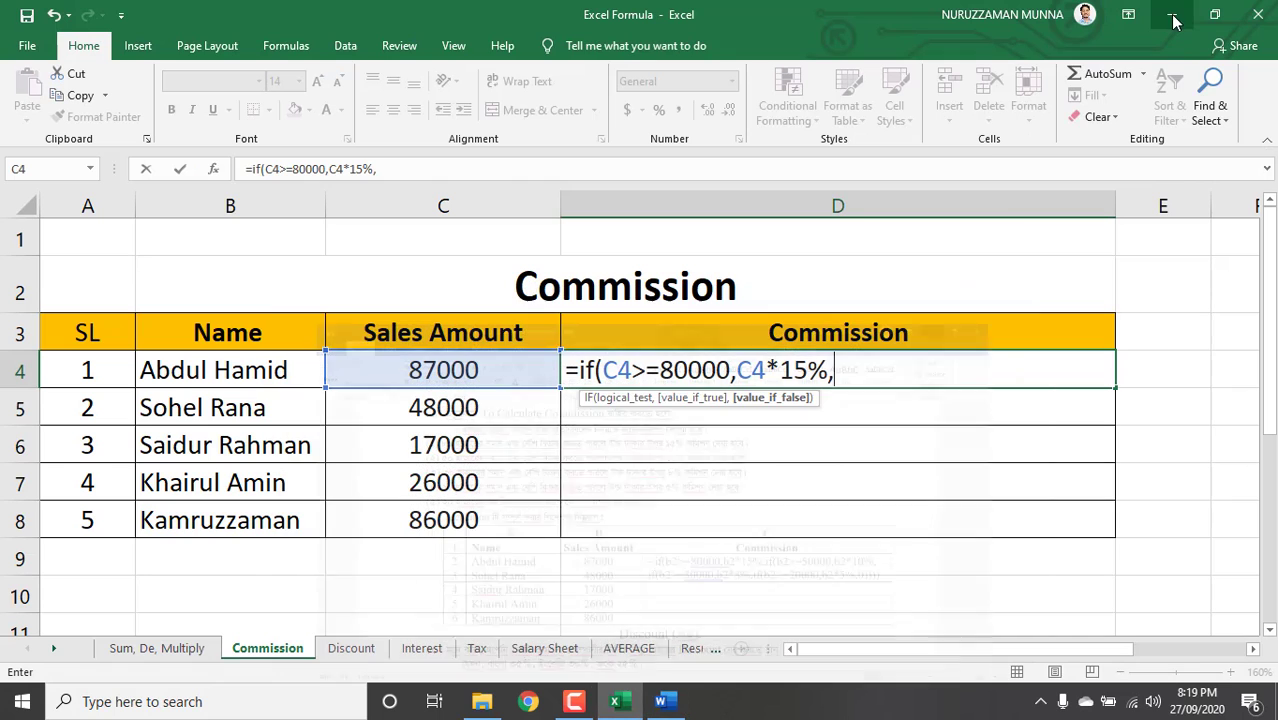
{"action": "left_click", "coordinate": [659, 702]}
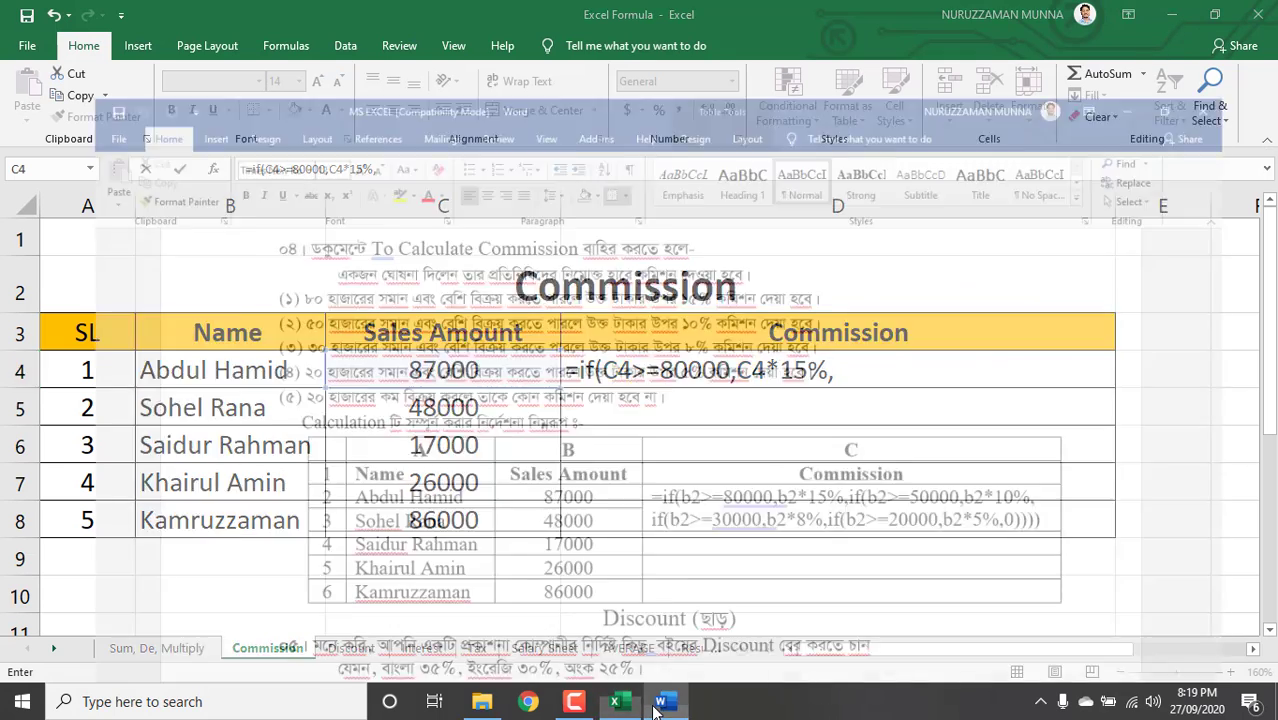
{"action": "left_click", "coordinate": [673, 228]}
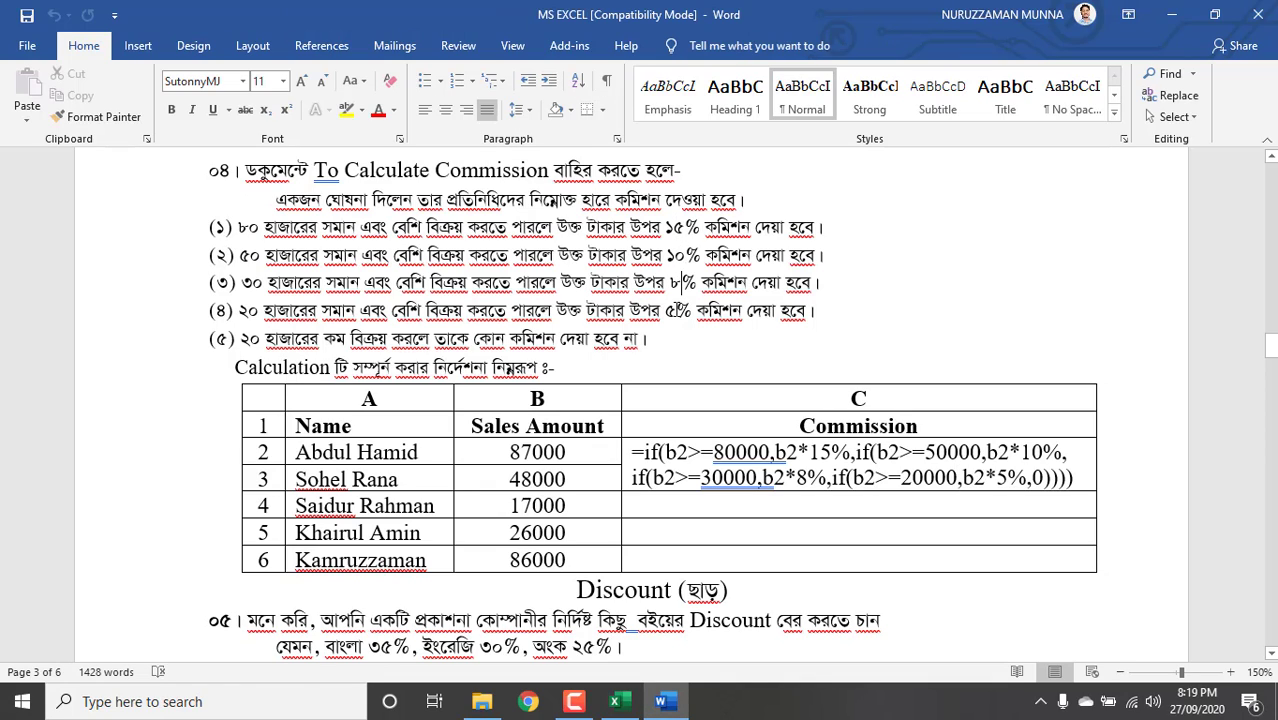
Return to the Excel workbook and nest a second IF in the D4 formula with the test C4>=50000
{"action": "left_click", "coordinate": [618, 705]}
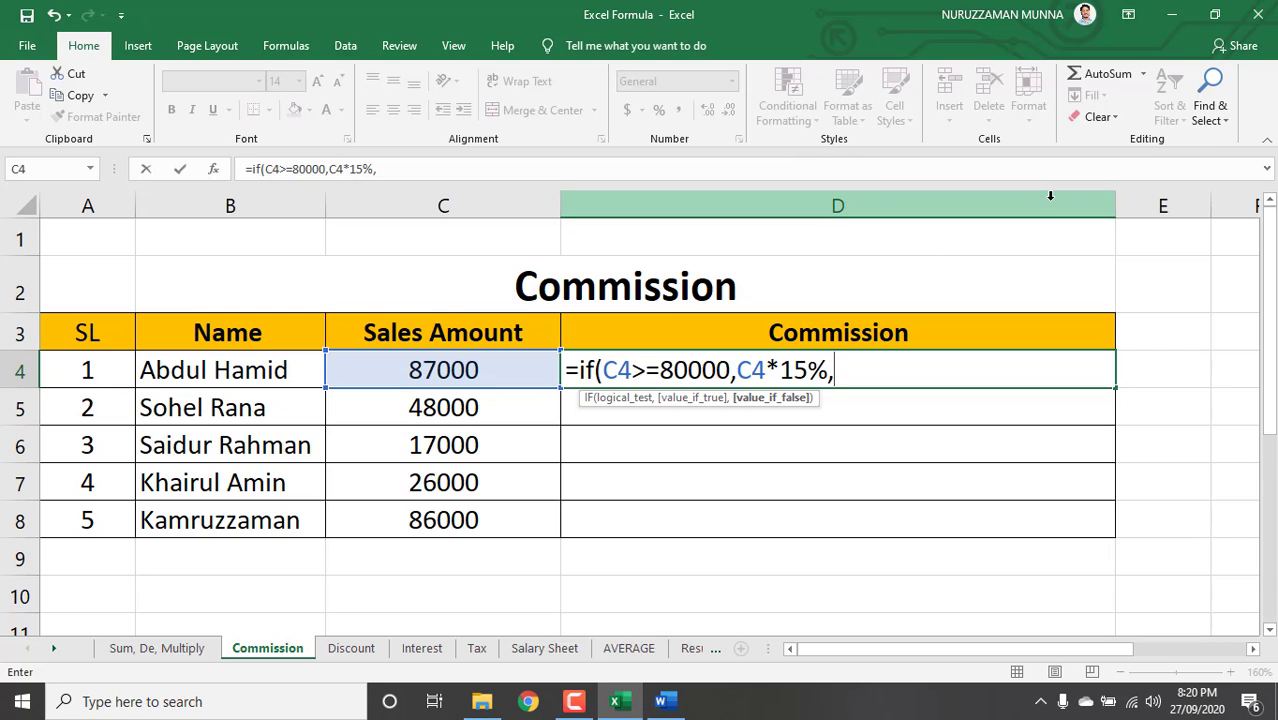
{"action": "type", "text": "if"}
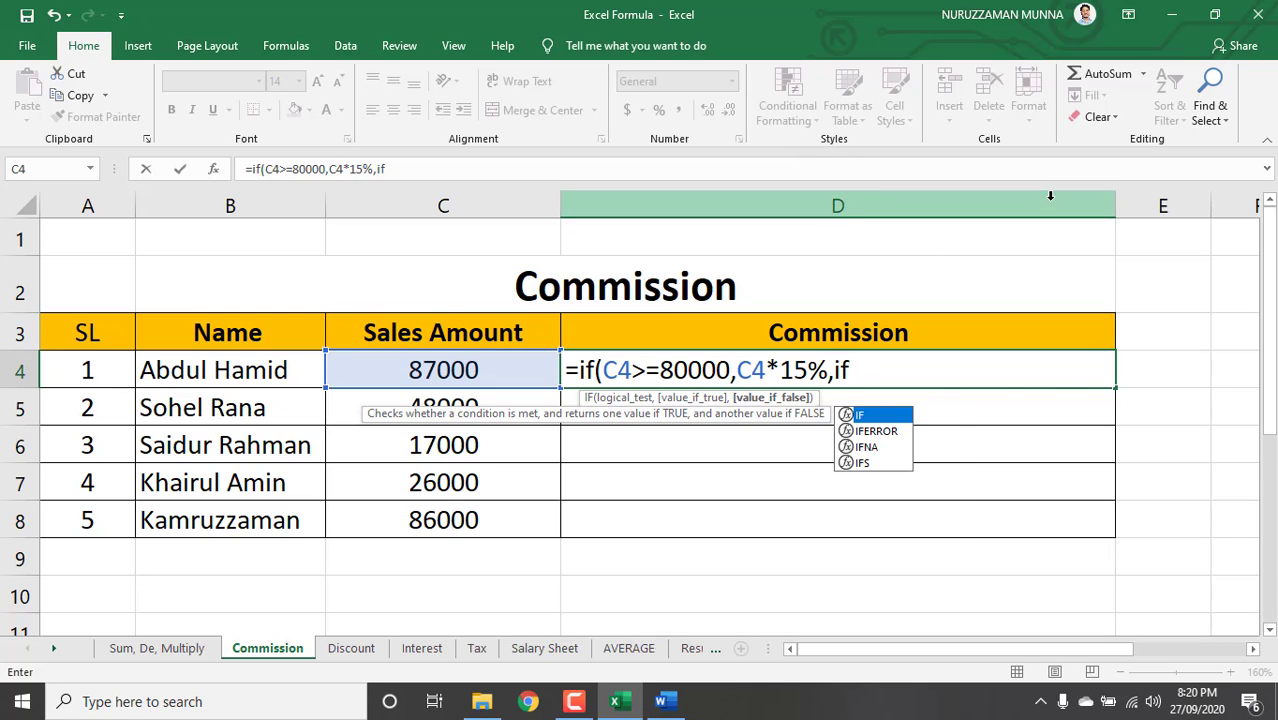
{"action": "type", "text": "("}
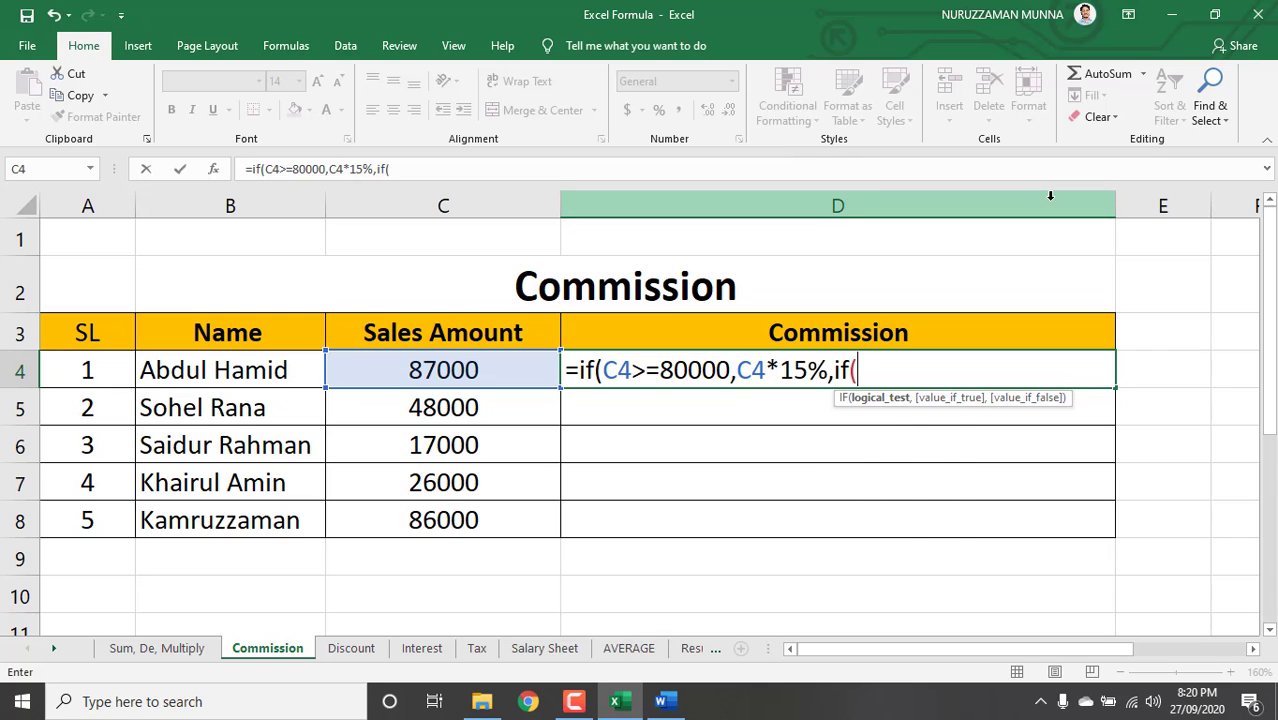
{"action": "left_click", "coordinate": [476, 374]}
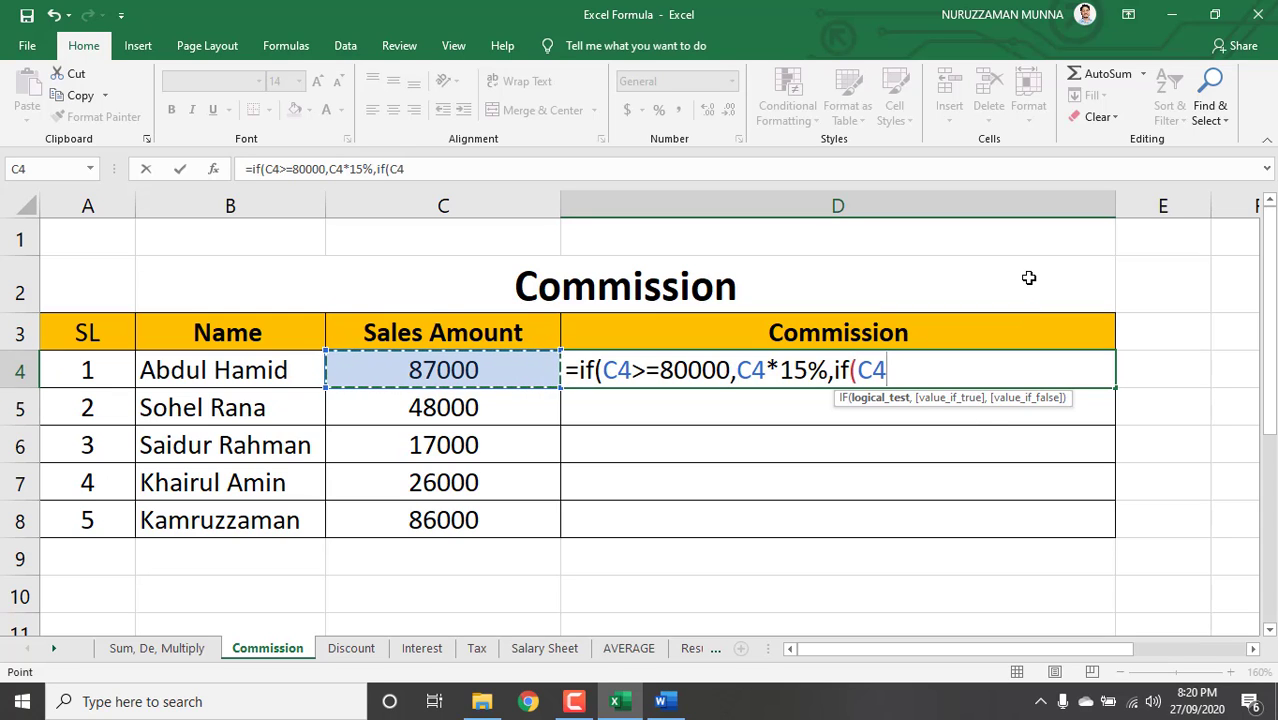
{"action": "type", "text": ":"}
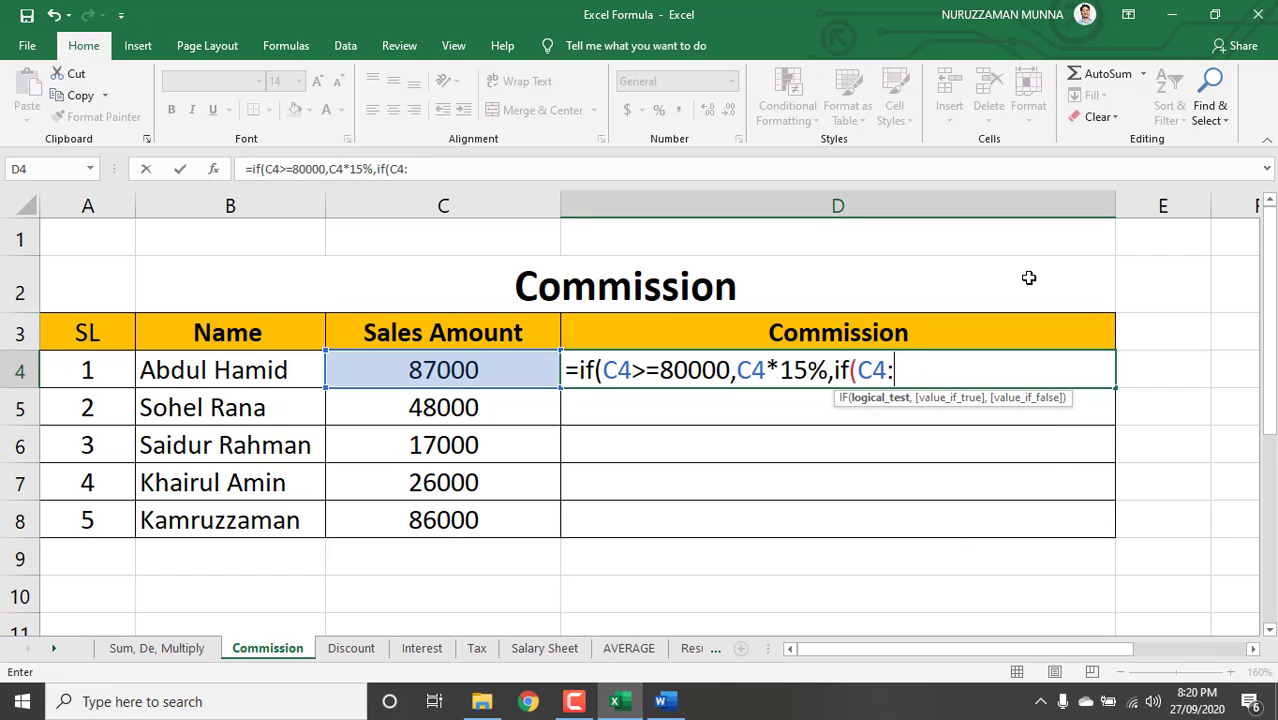
{"action": "key", "text": "BackSpace"}
{"action": "type", "text": ">="}
{"action": "type", "text": "5000"}
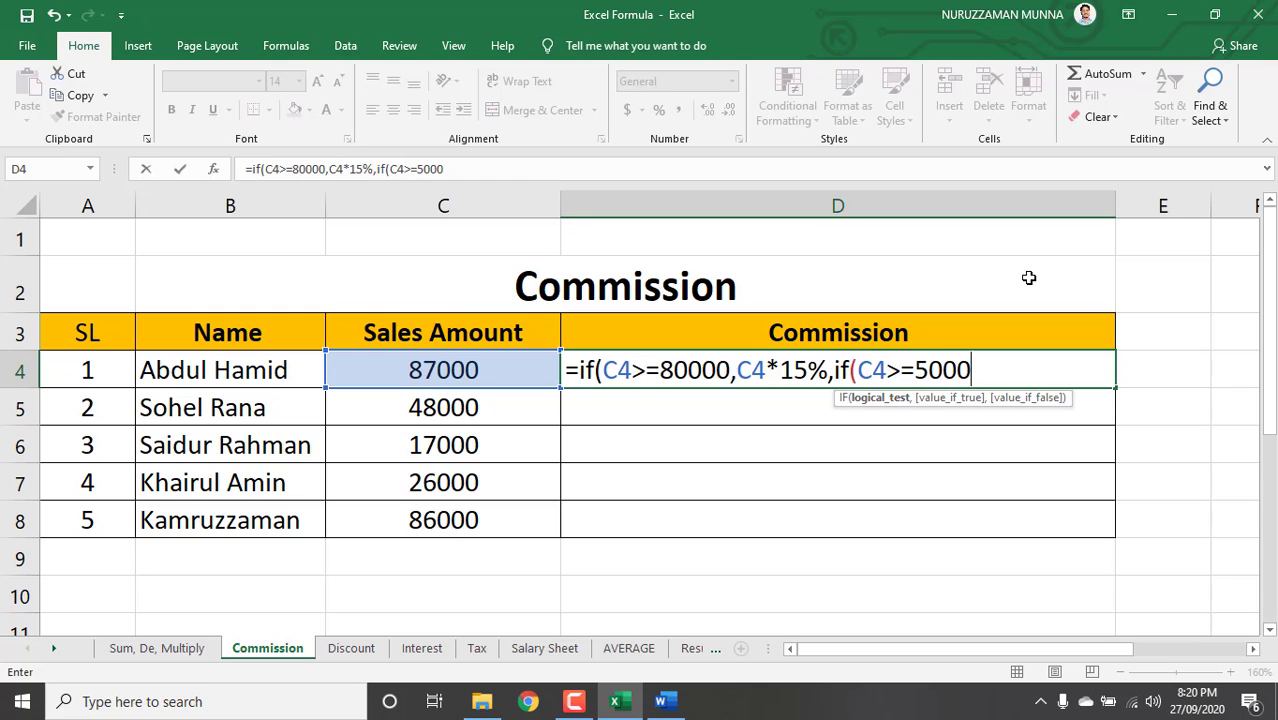
{"action": "type", "text": "0,"}
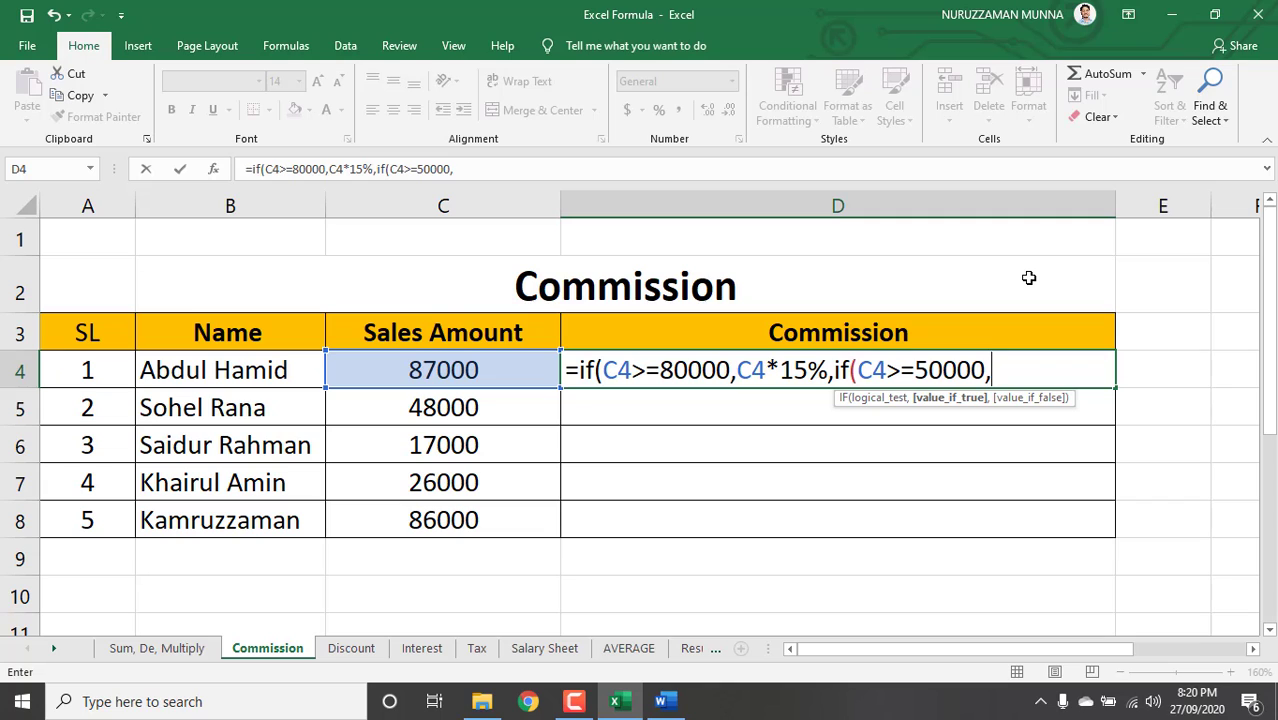
Enter C4*10% as the second IF's true value, followed by a comma for its false value
{"action": "type", "text": "c4"}
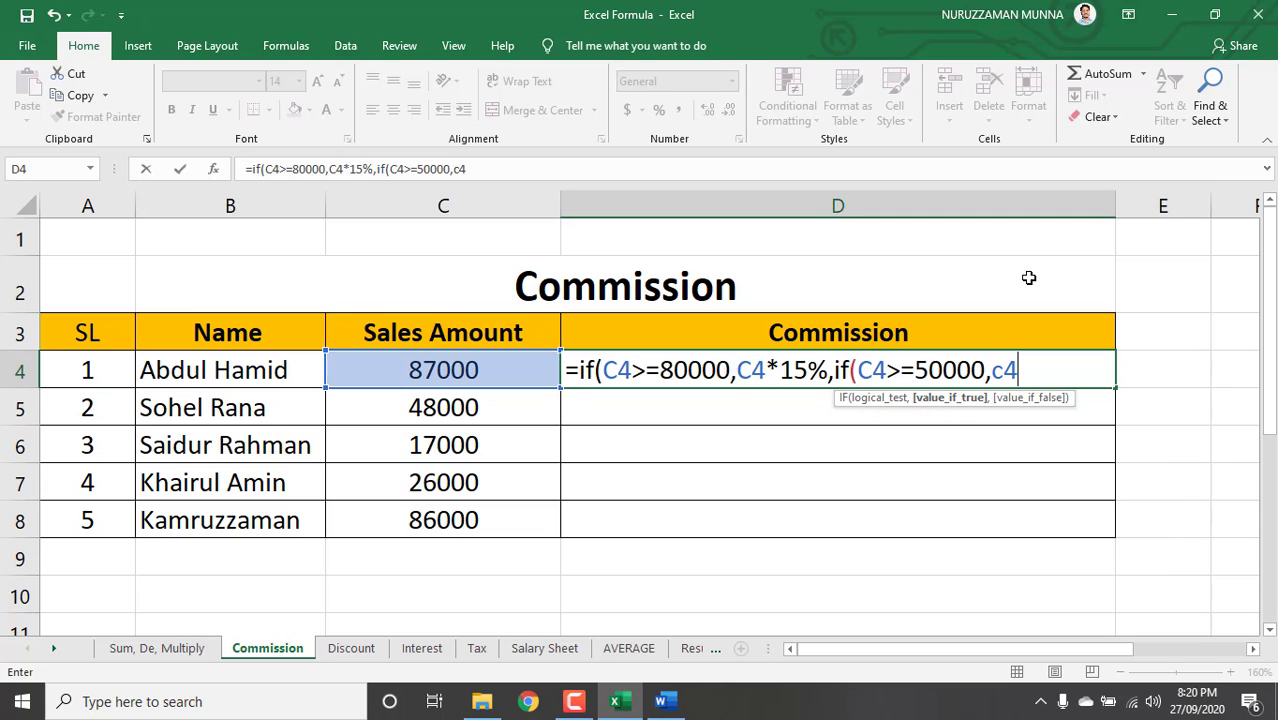
{"action": "key", "text": "BackSpace"}
{"action": "key", "text": "BackSpace"}
{"action": "type", "text": "c4*10"}
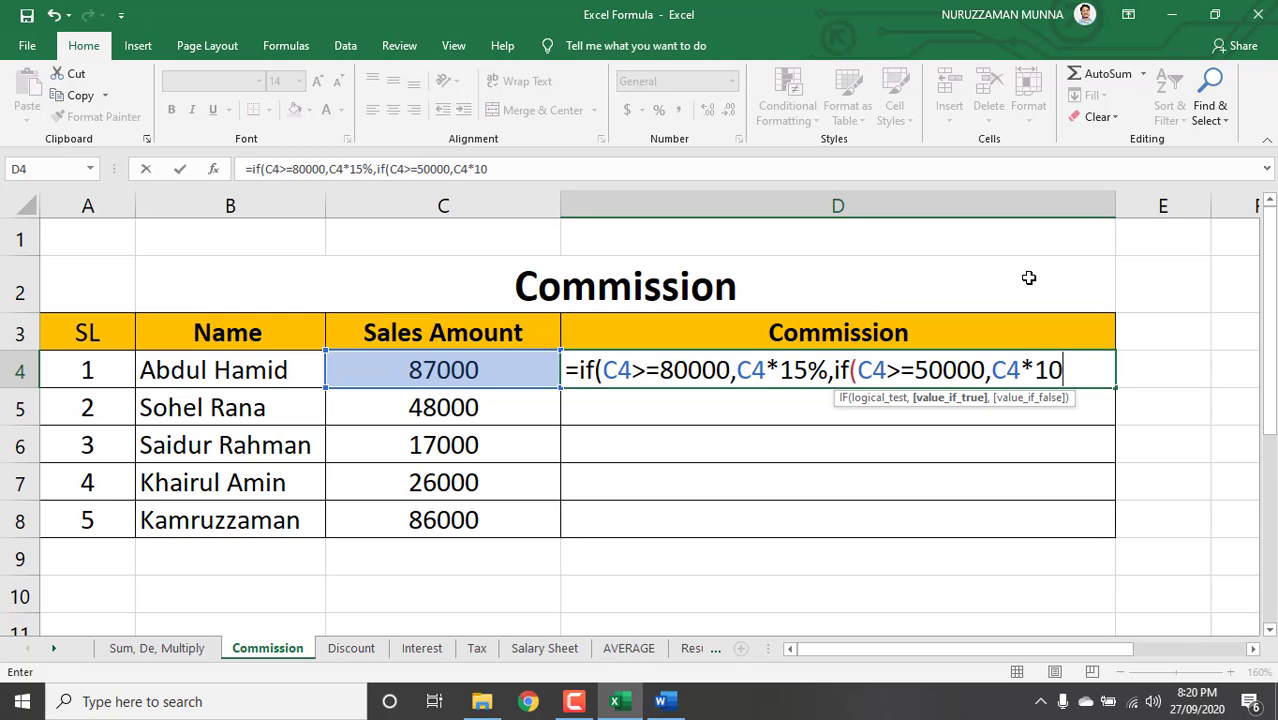
{"action": "type", "text": "%,"}
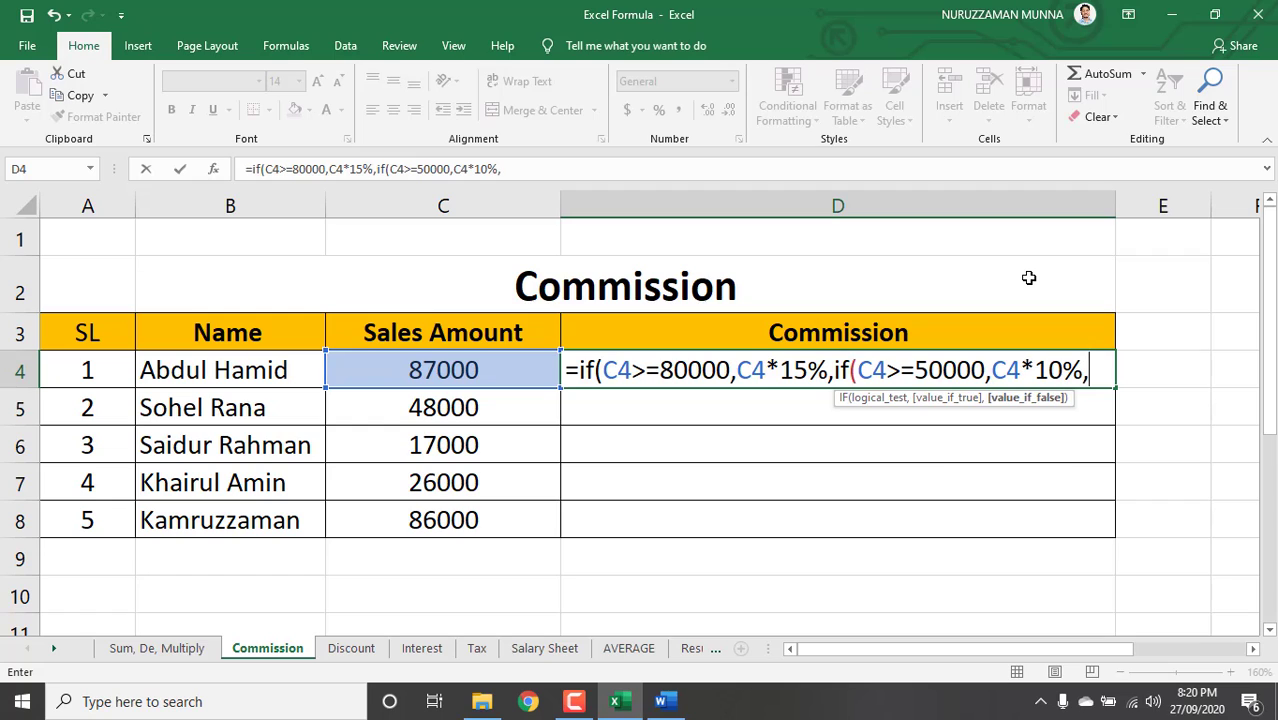
Nest a third IF in the D4 formula with the test C4>=30000 and the true value C4*8%
{"action": "type", "text": "IF"}
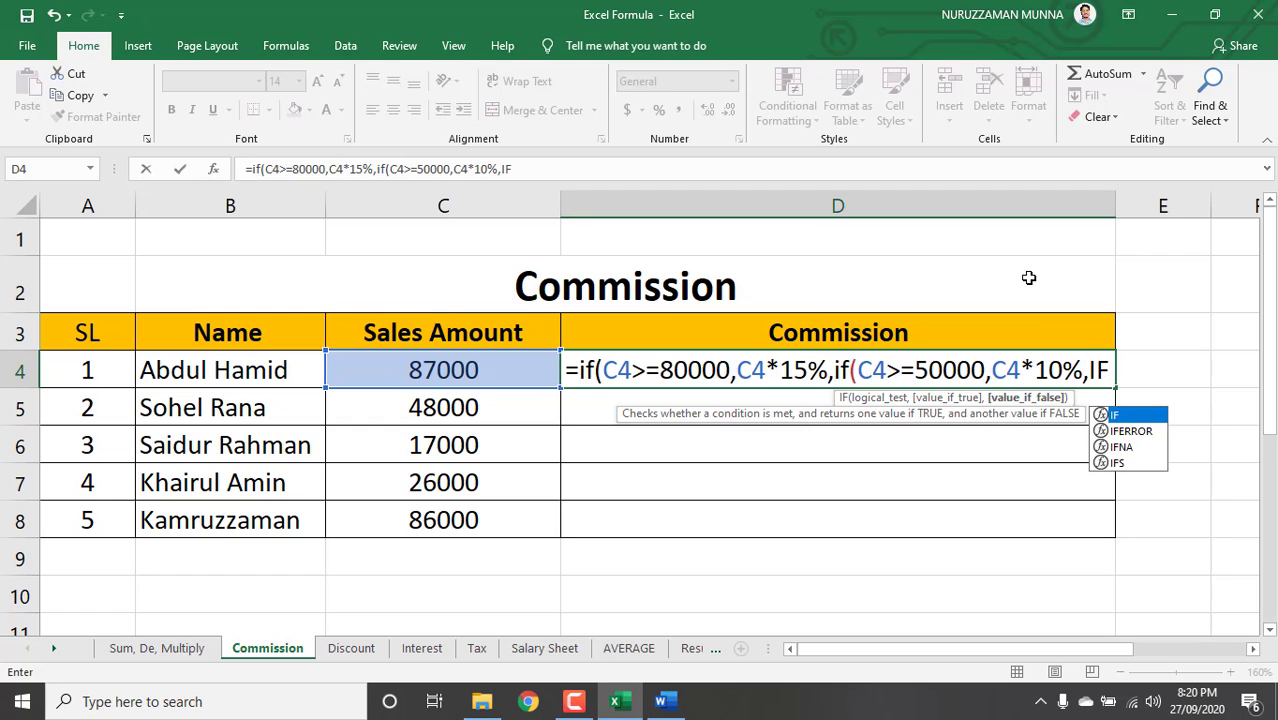
{"action": "type", "text": "("}
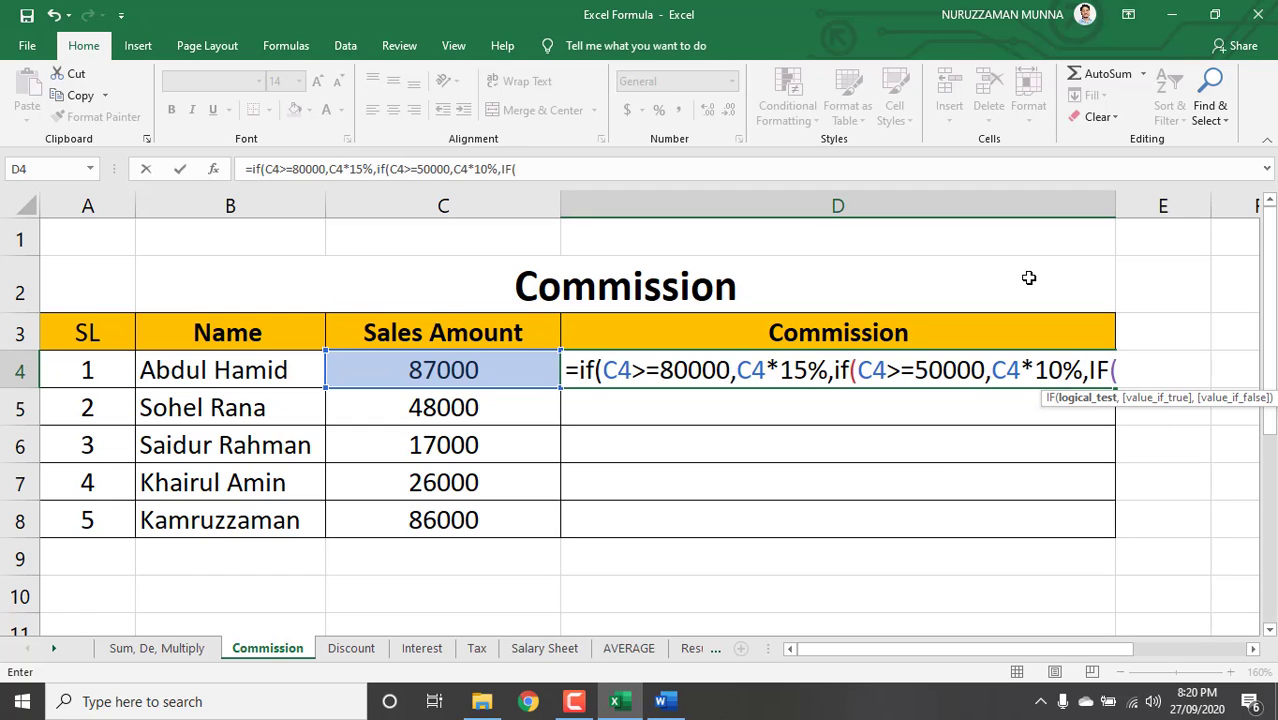
{"action": "type", "text": "C4"}
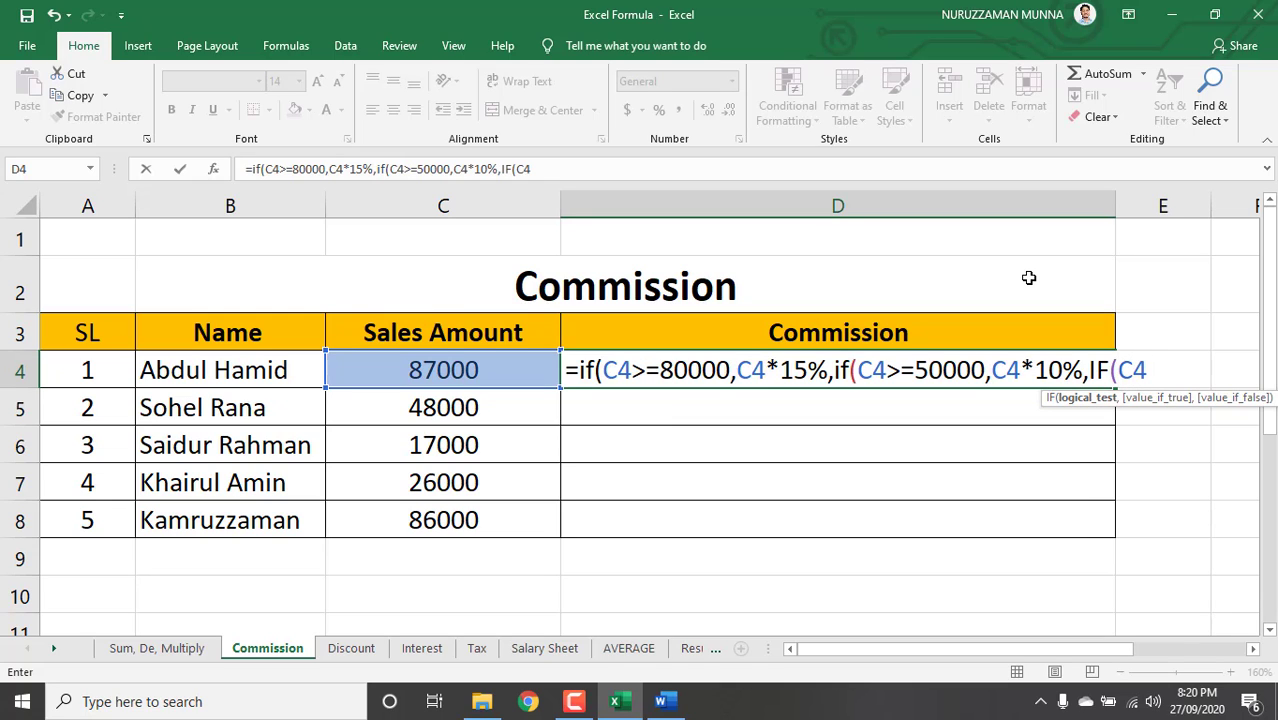
{"action": "type", "text": ">=3000"}
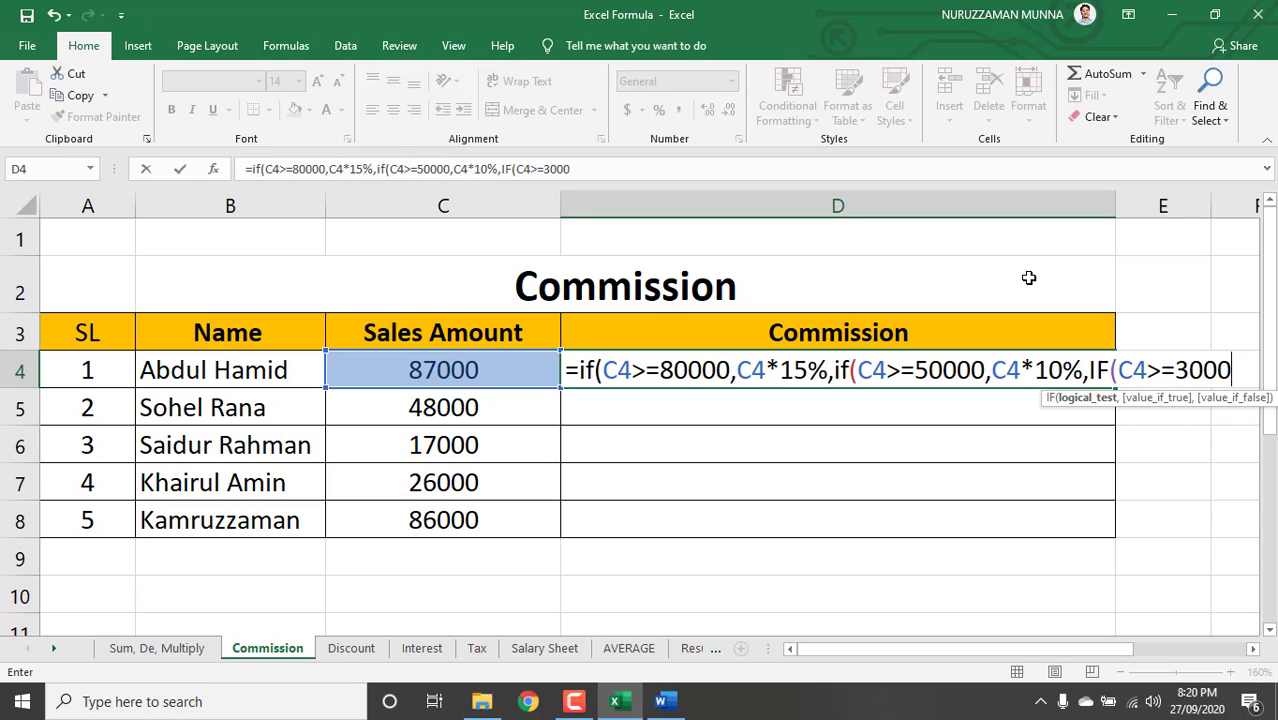
{"action": "type", "text": "0,"}
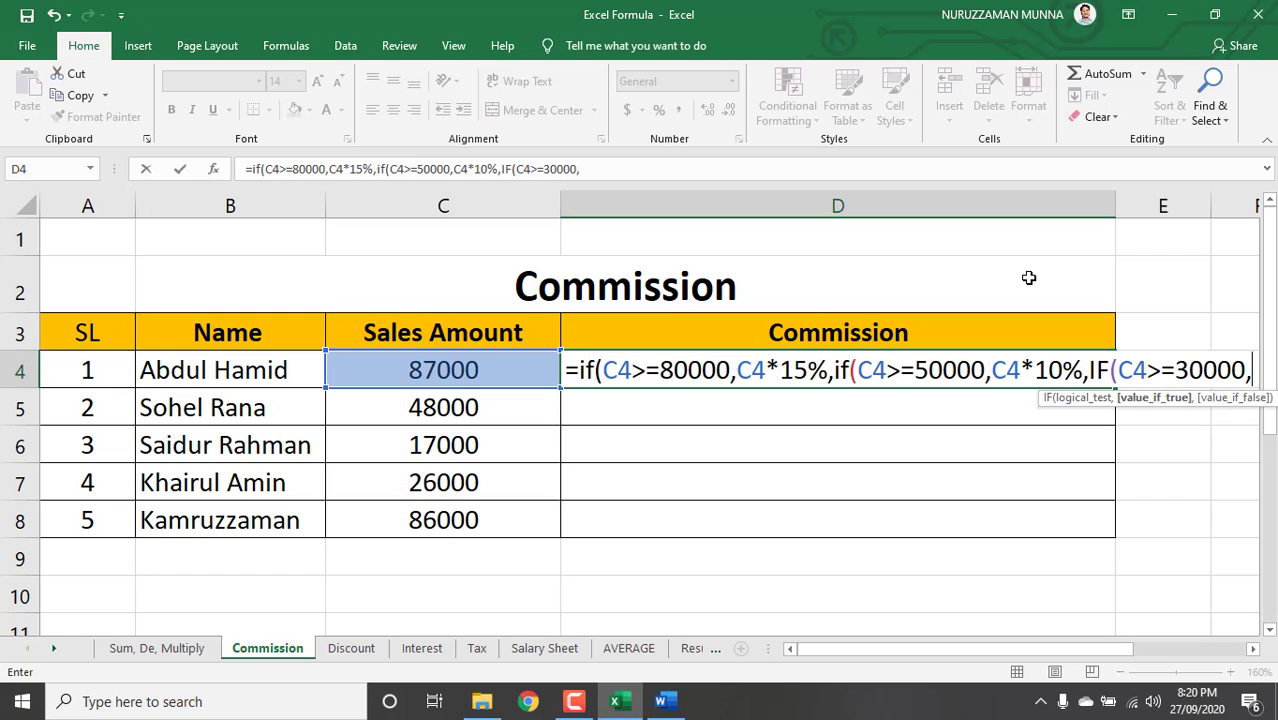
{"action": "type", "text": "C4"}
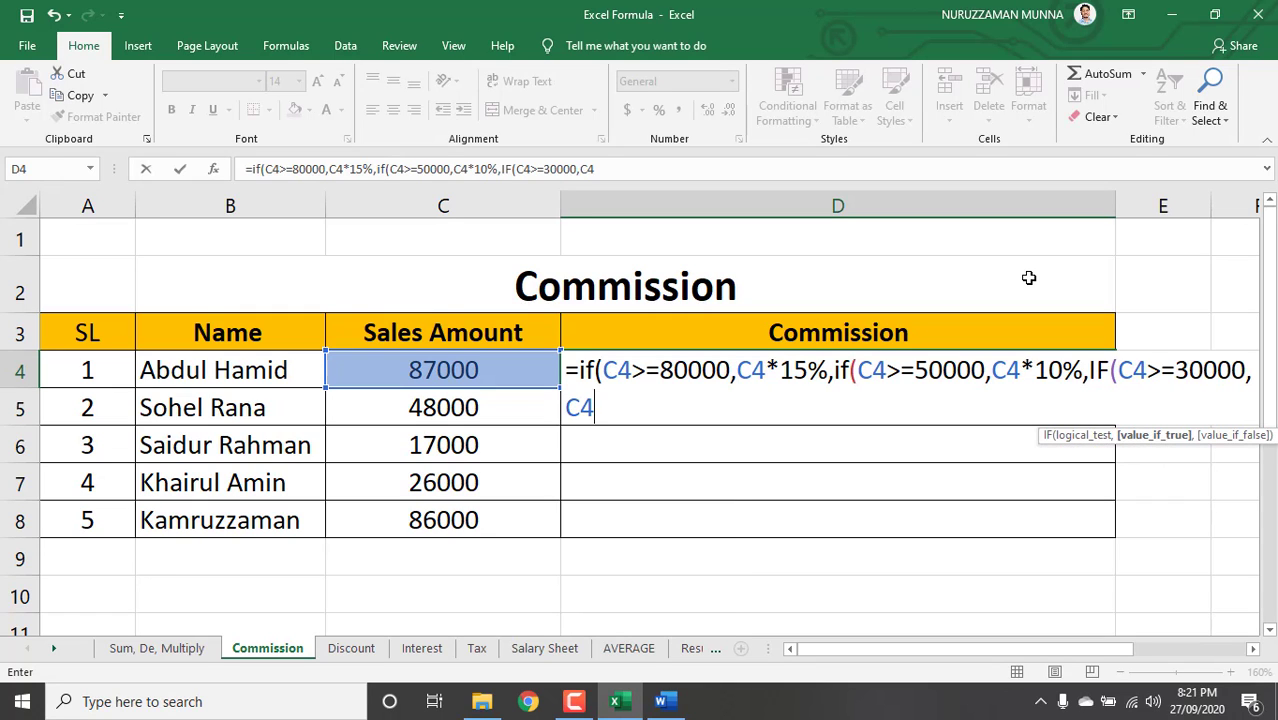
{"action": "type", "text": "*8$"}
{"action": "key", "text": "BackSpace"}
{"action": "type", "text": "%"}
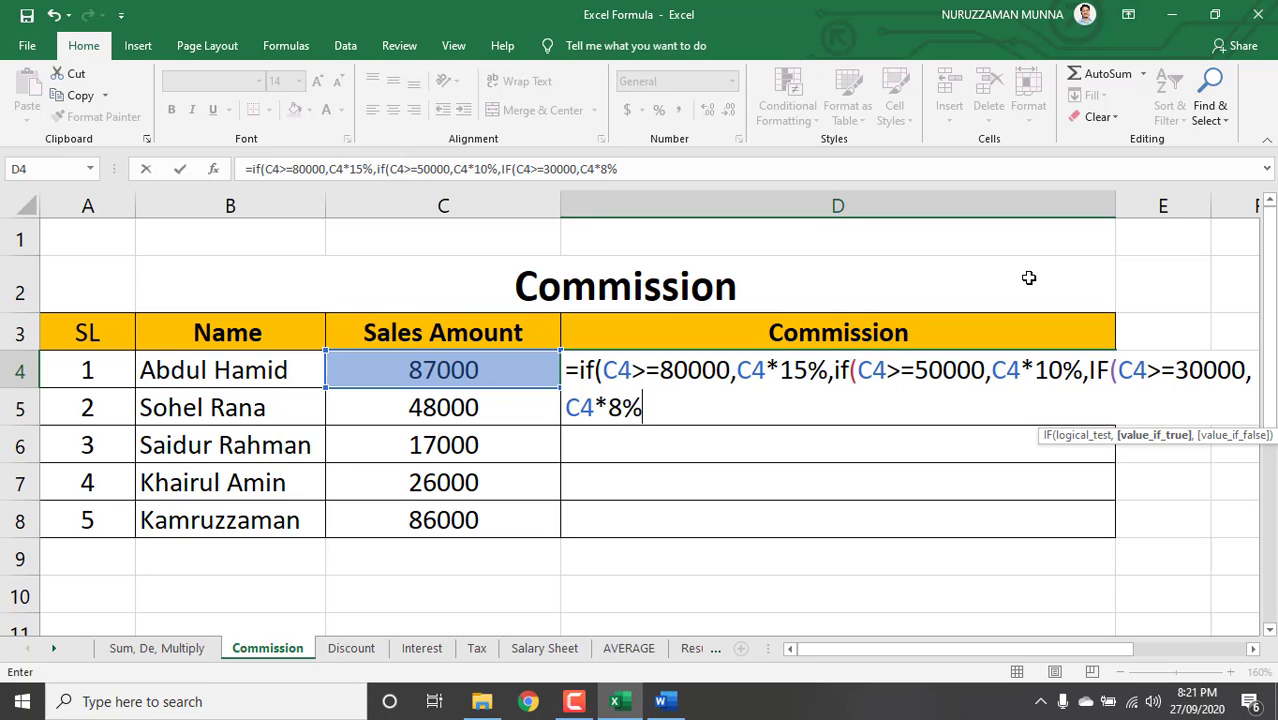
Nest a fourth IF in the D4 formula with the test C4>=20000 and the true value C4*5%, followed by a comma
{"action": "type", "text": ",IF"}
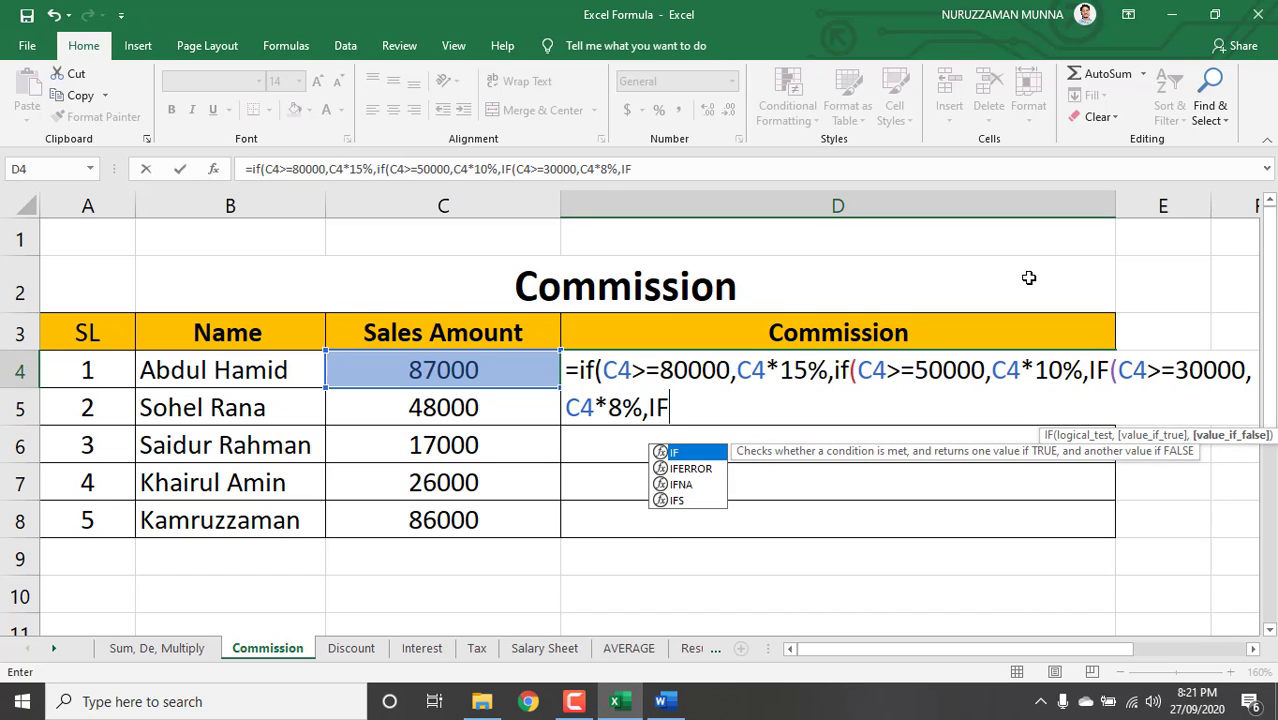
{"action": "type", "text": "("}
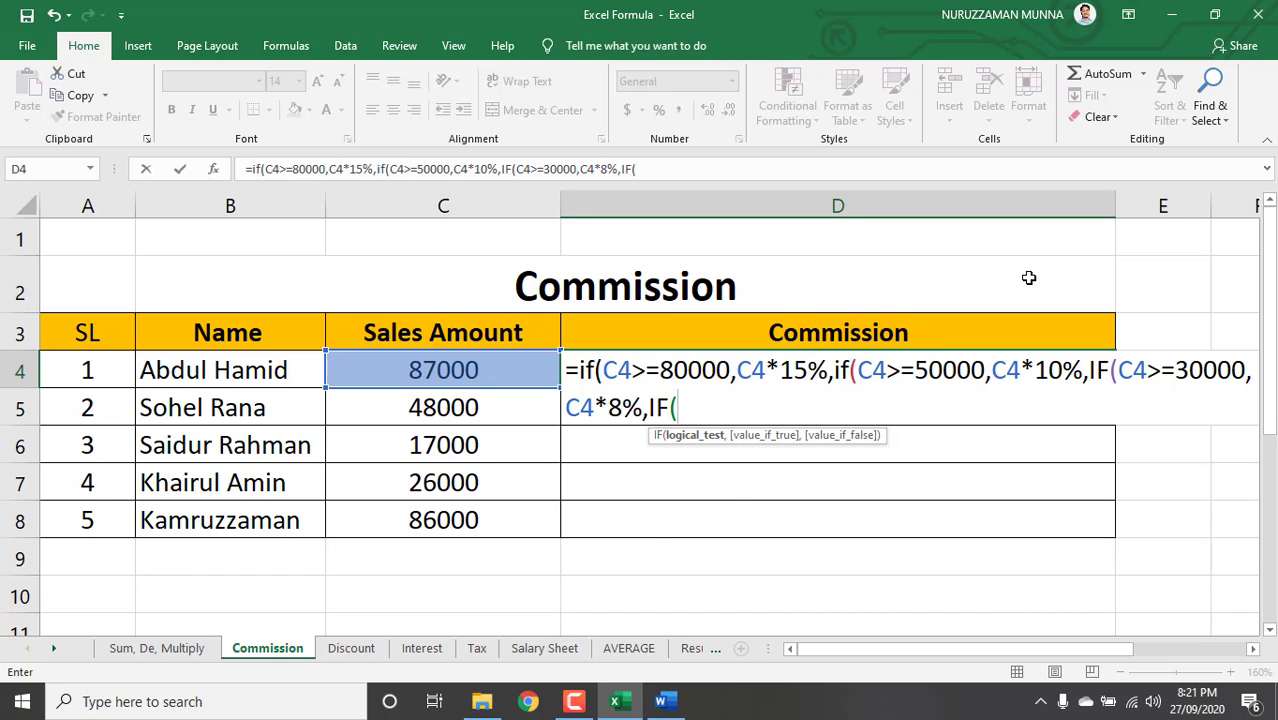
{"action": "type", "text": "C4"}
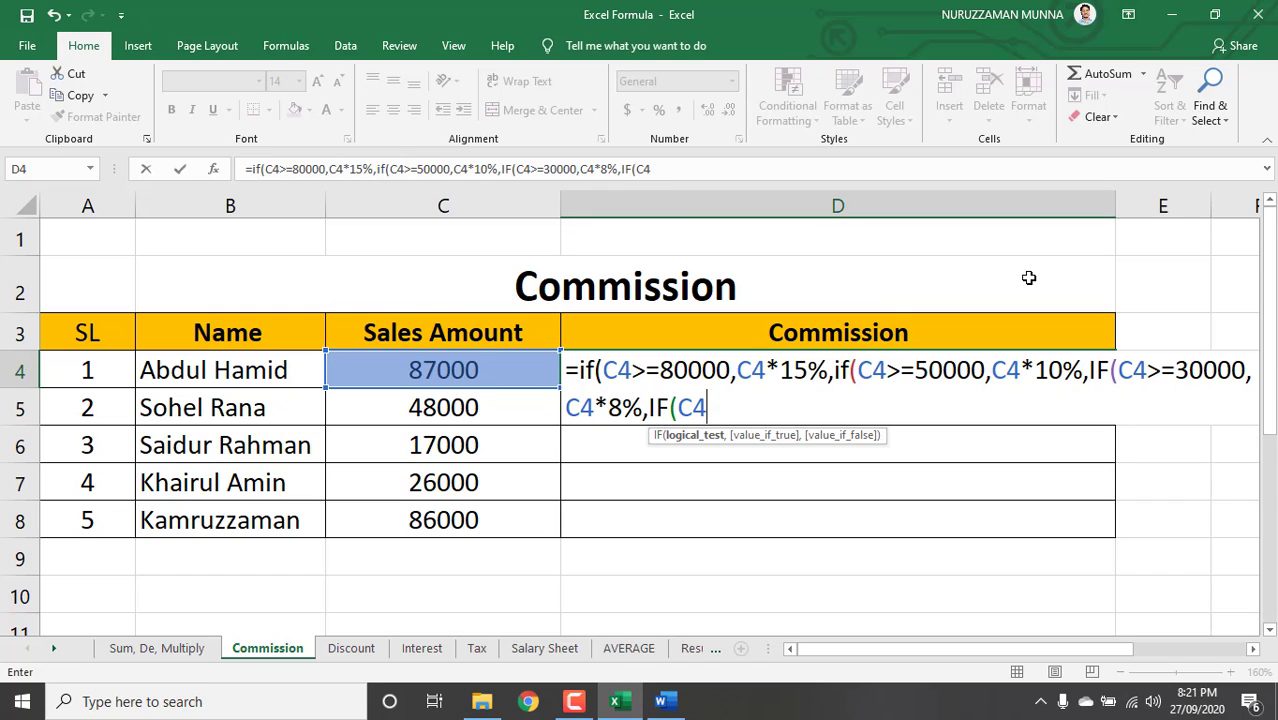
{"action": "type", "text": ">_"}
{"action": "key", "text": "BackSpace"}
{"action": "type", "text": "="}
{"action": "type", "text": "200"}
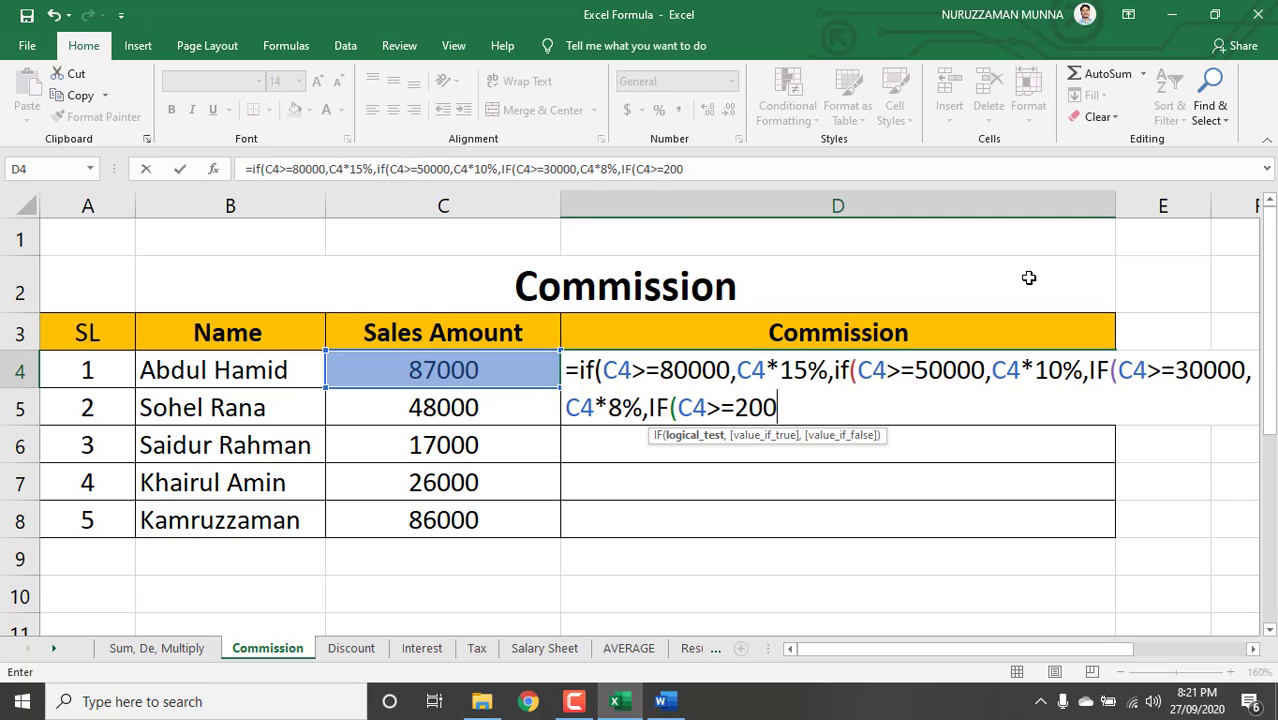
{"action": "type", "text": "00,5"}
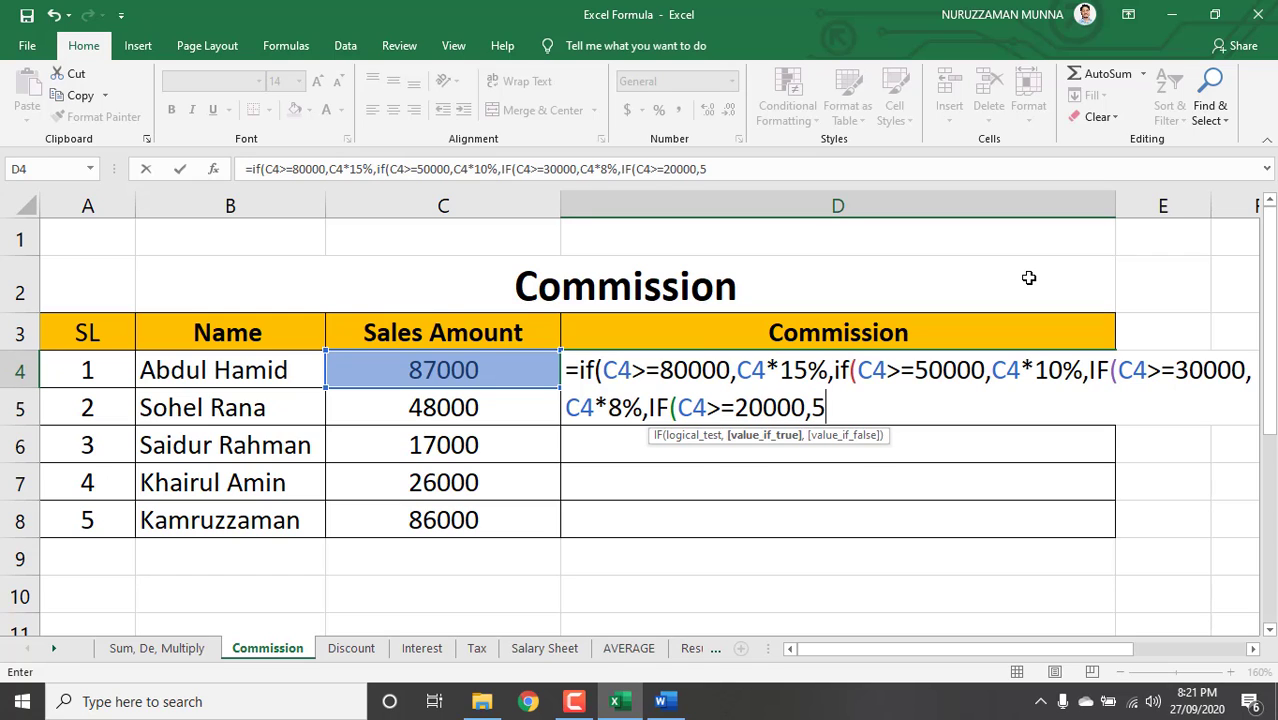
{"action": "key", "text": "BackSpace"}
{"action": "type", "text": "C4*"}
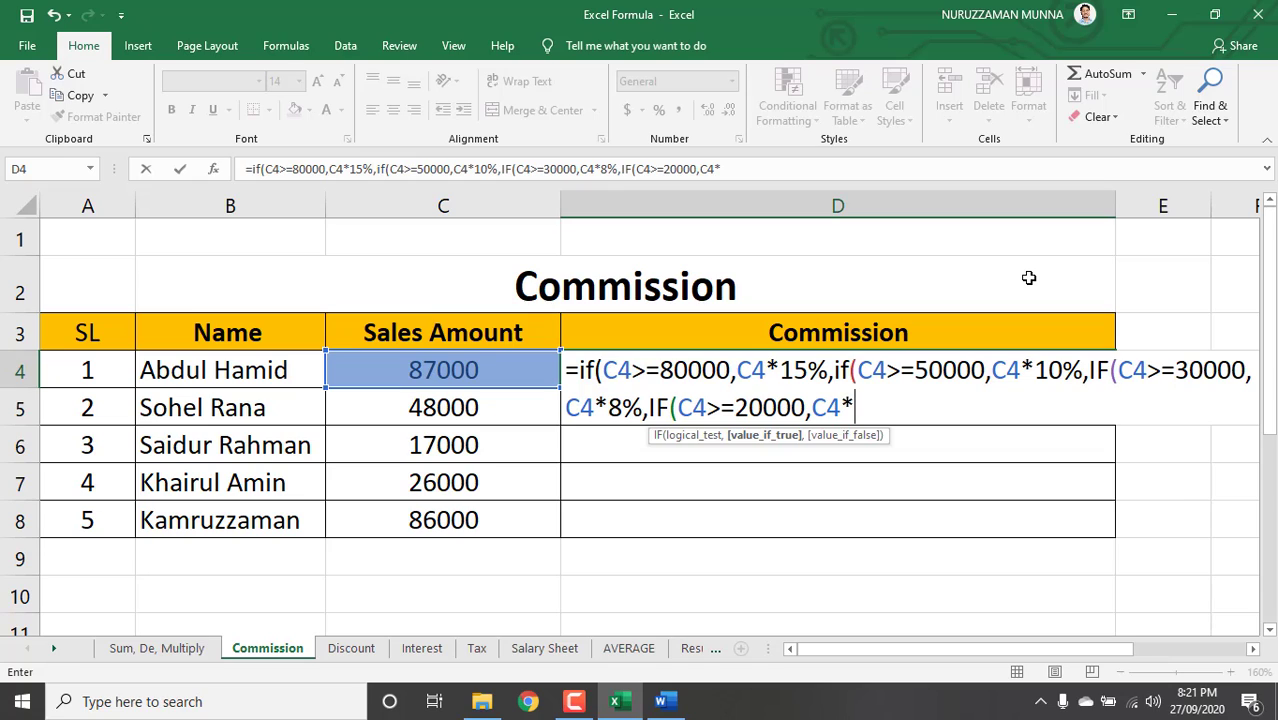
{"action": "type", "text": "5%,"}
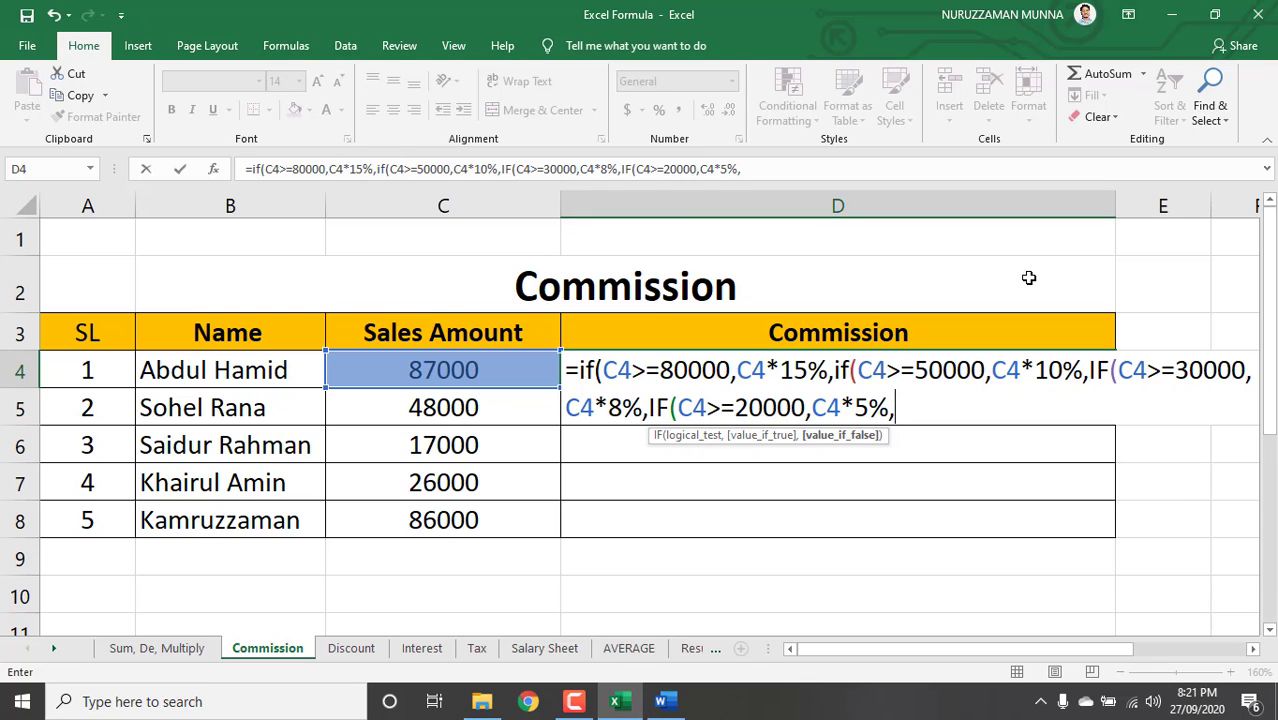
{"action": "type", "text": "IF"}
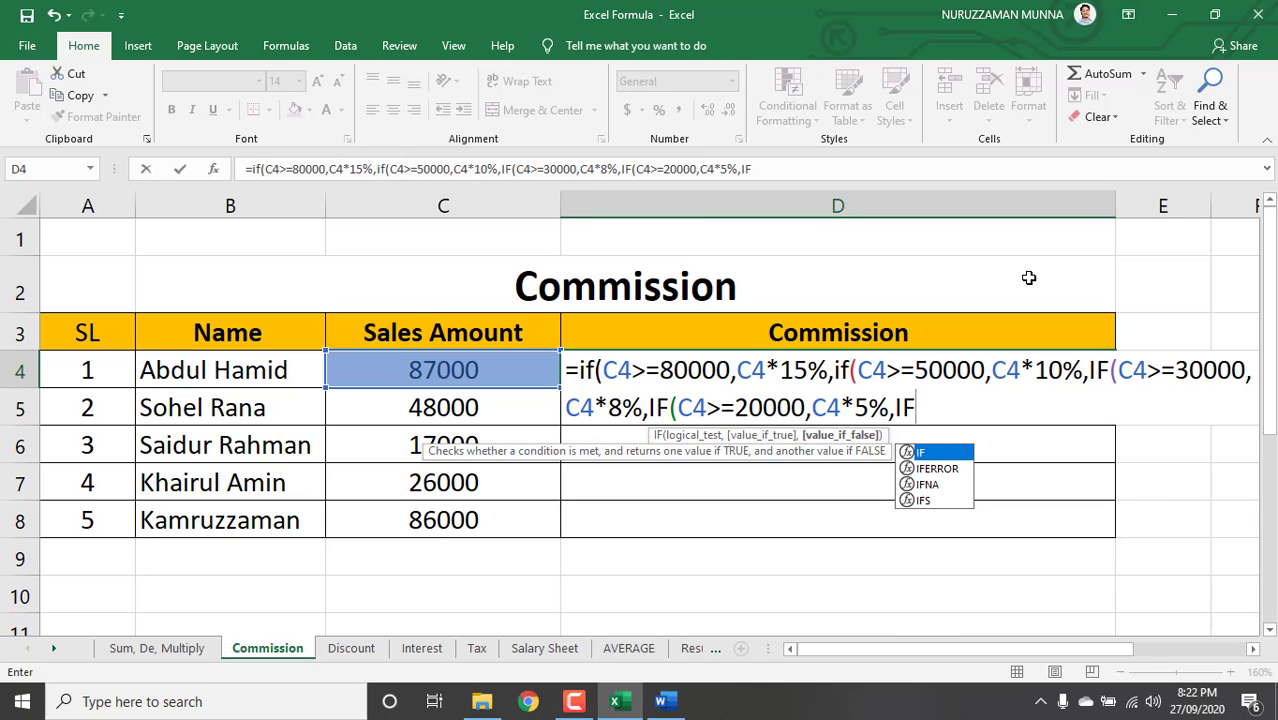
{"action": "key", "text": "BackSpace"}
{"action": "key", "text": "BackSpace"}
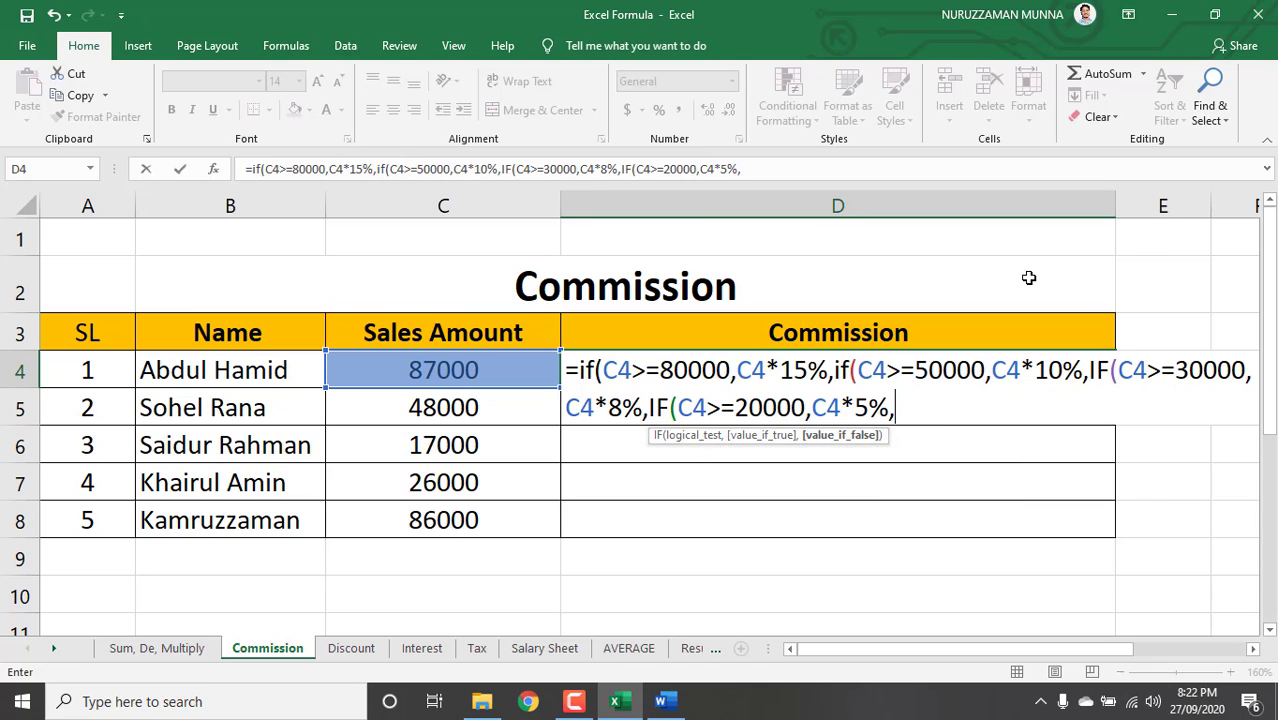
Switch to the Word document and examine the last IF part and the final false value of its nested commission formula
{"action": "left_click", "coordinate": [660, 701]}
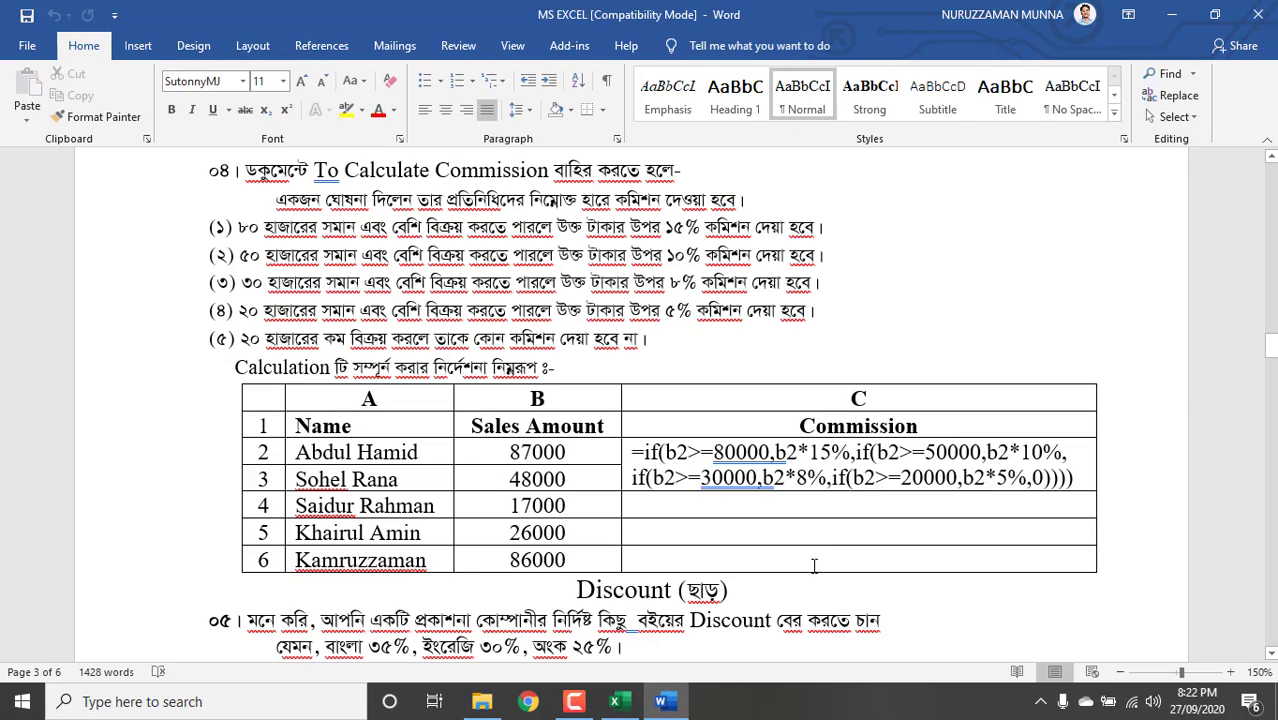
{"action": "double_click", "coordinate": [1040, 480]}
{"action": "left_click", "coordinate": [1043, 482]}
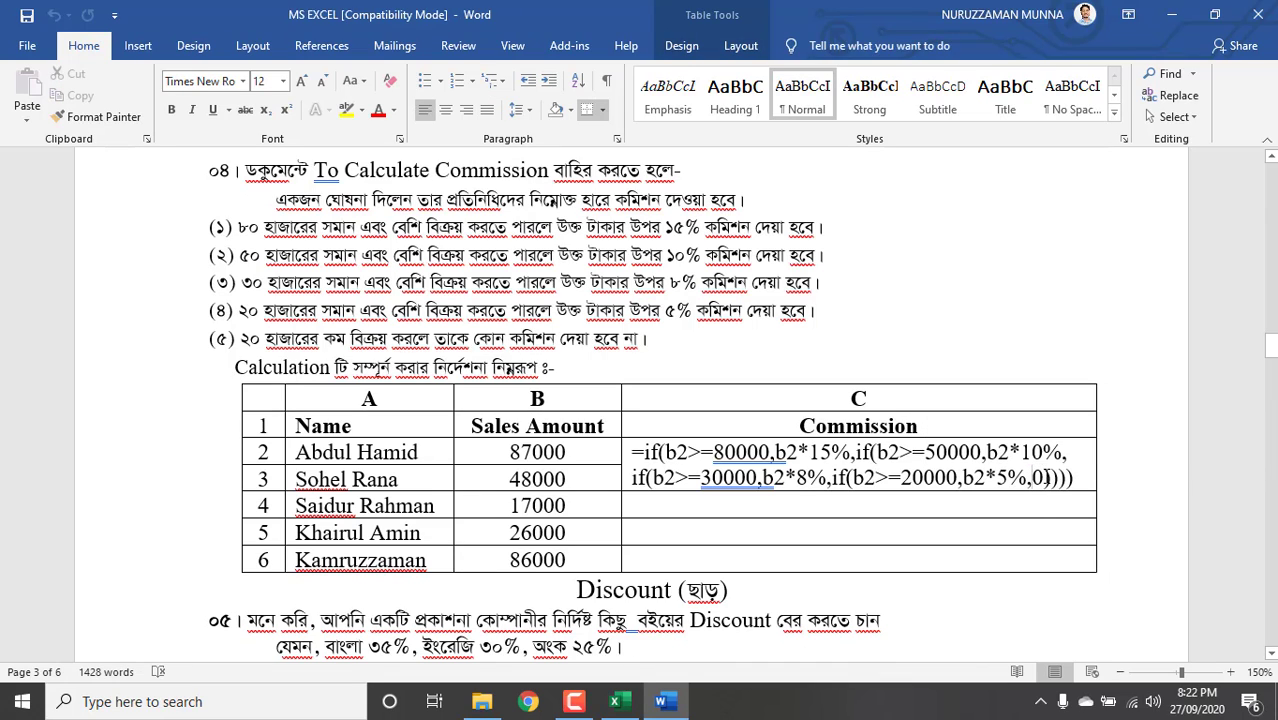
{"action": "double_click", "coordinate": [1040, 480]}
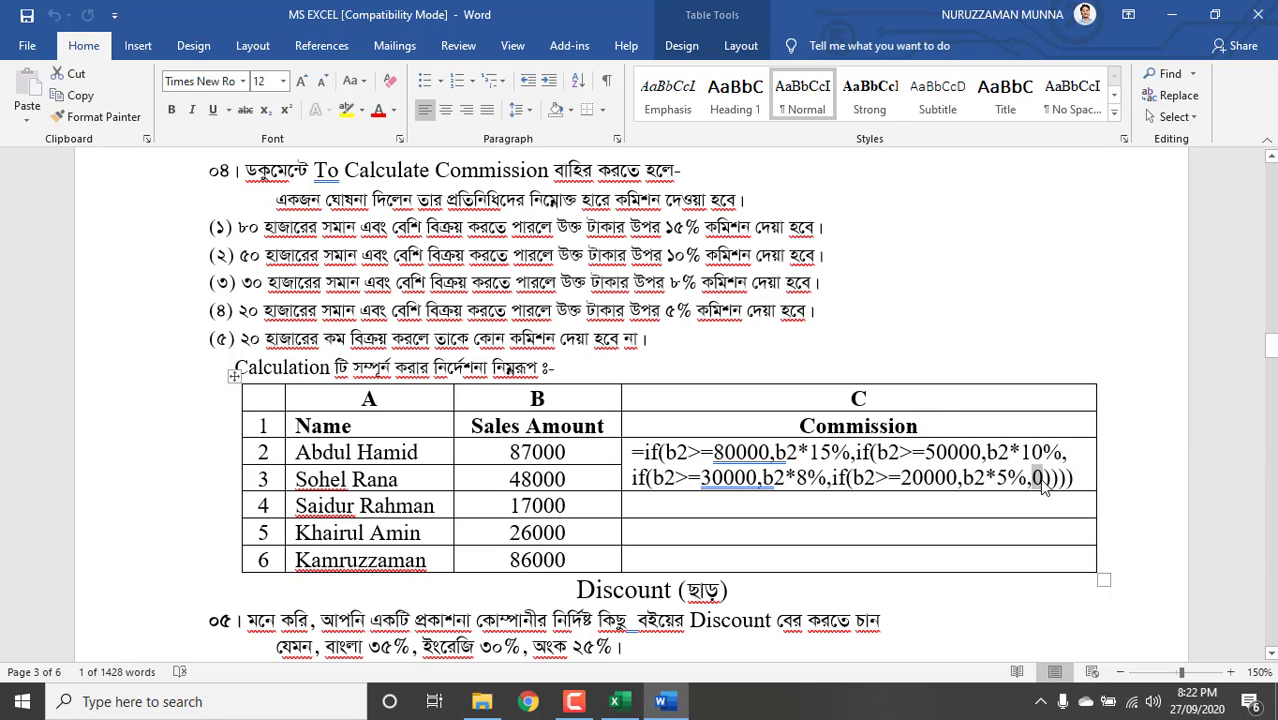
{"action": "left_click", "coordinate": [962, 487]}
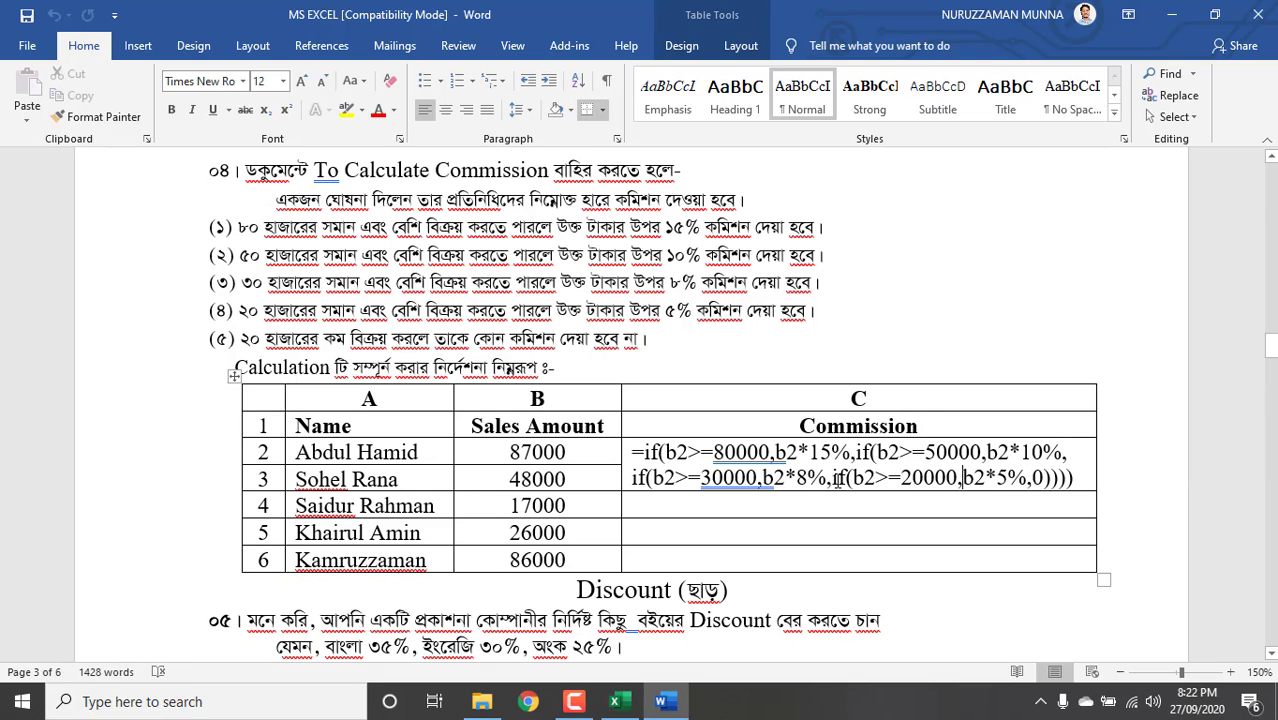
{"action": "left_click_drag", "start_coordinate": [836, 480], "coordinate": [1036, 478]}
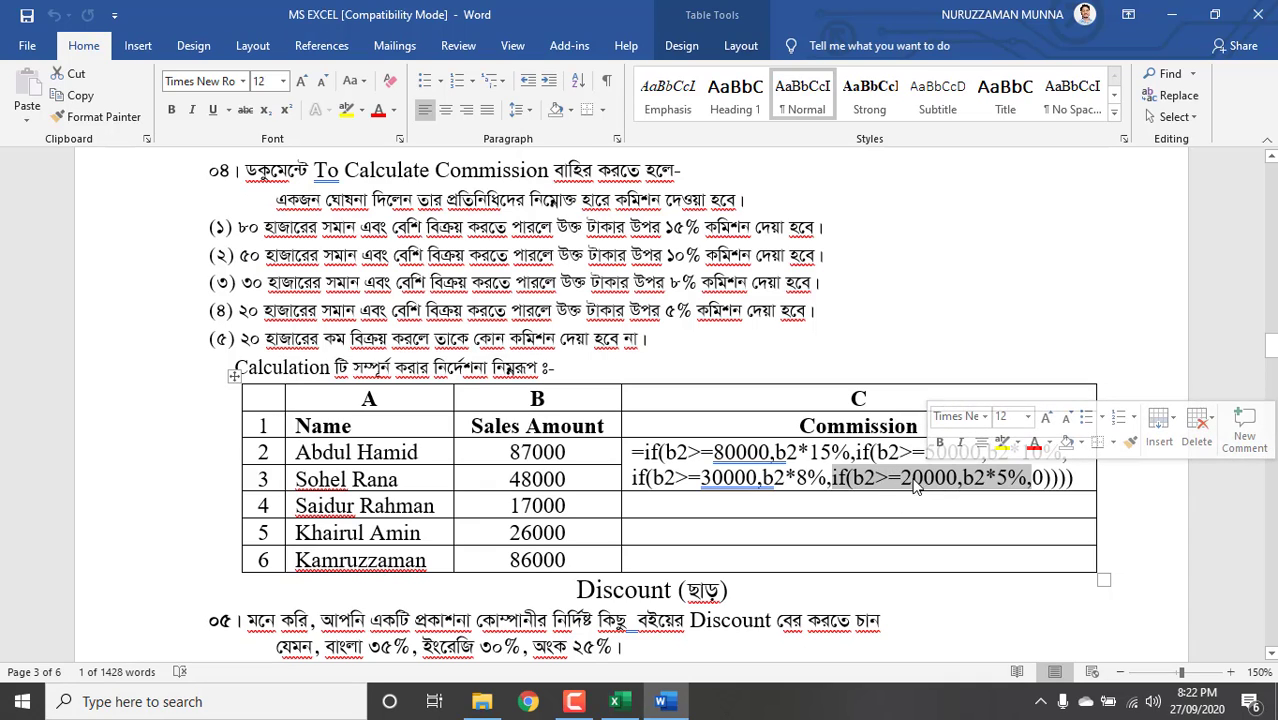
{"action": "left_click", "coordinate": [984, 481]}
Return to the Excel workbook and complete the D4 formula with the final false value 0 and four closing parentheses
{"action": "left_click", "coordinate": [1172, 15]}
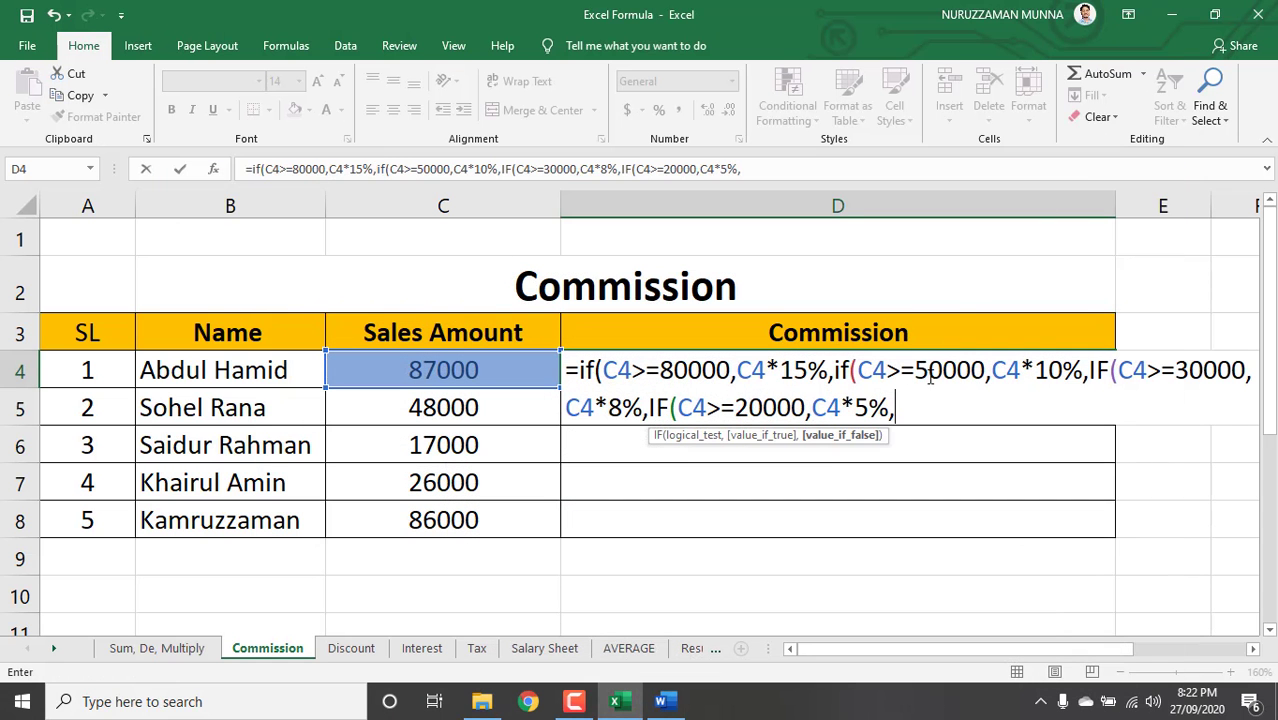
{"action": "type", "text": "0"}
{"action": "type", "text": ")))"}
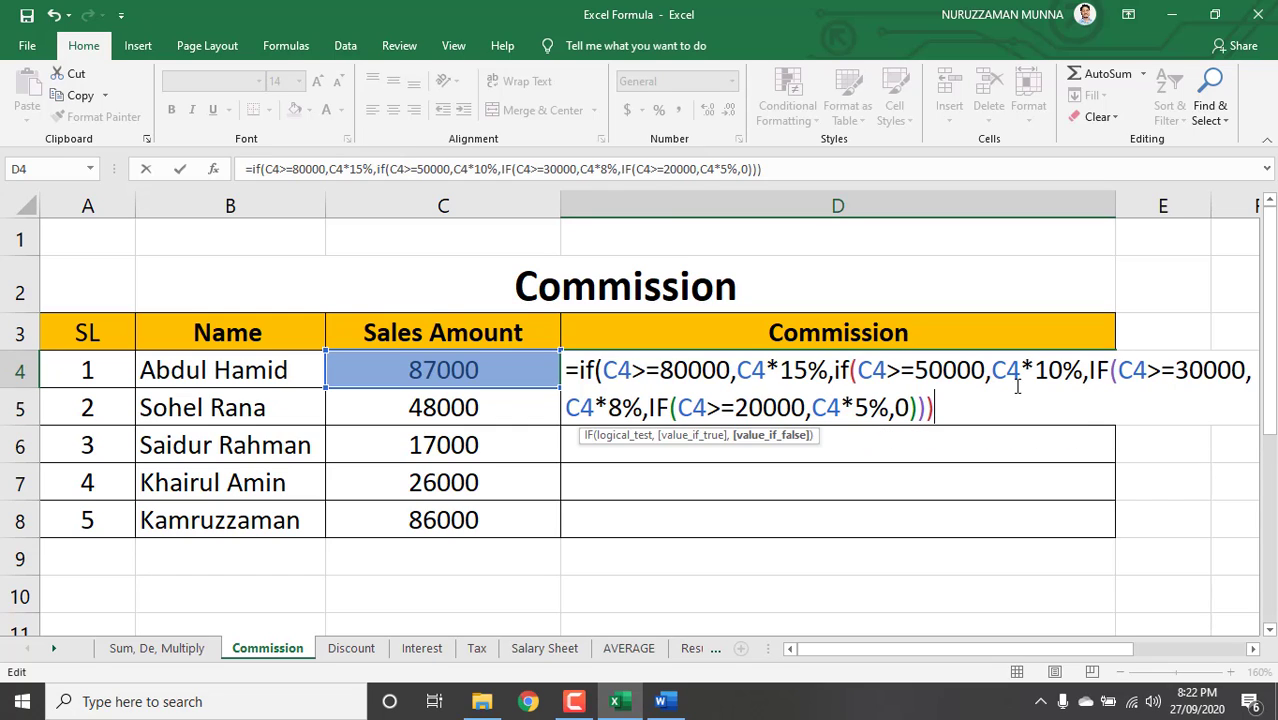
{"action": "type", "text": ")"}
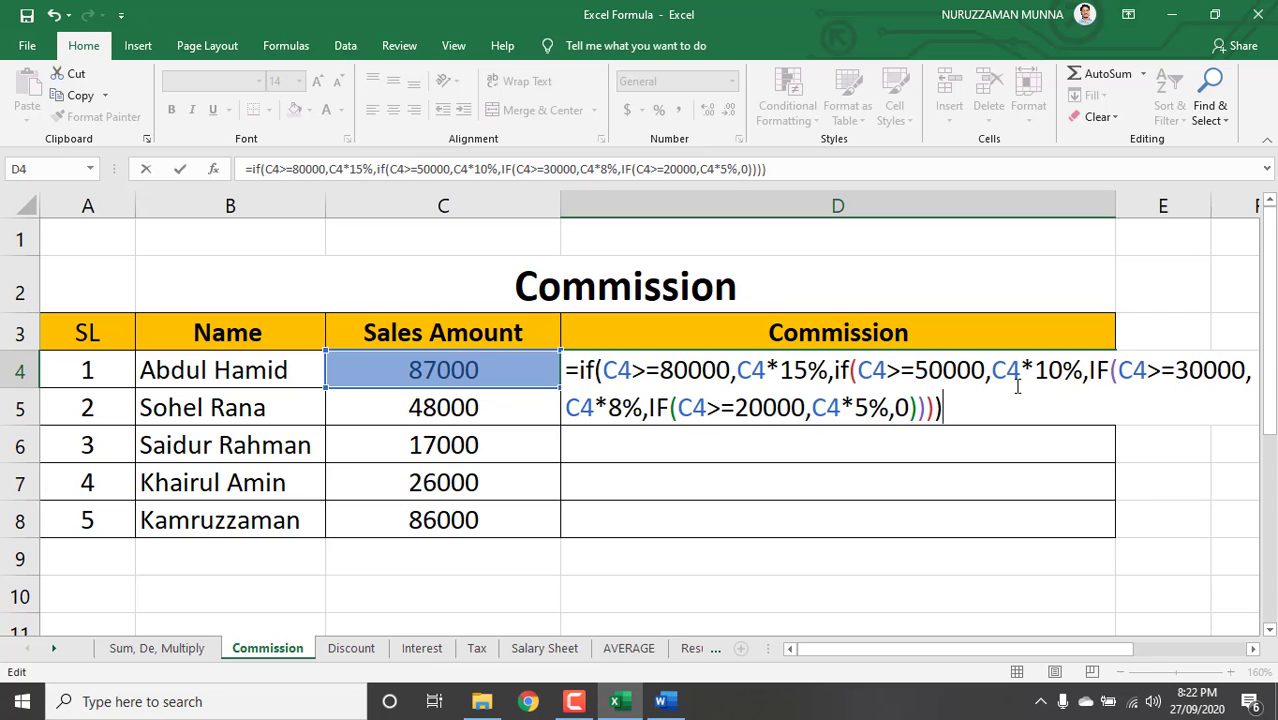
{"action": "type", "text": ")"}
{"action": "key", "text": "BackSpace"}
{"action": "key", "text": "Left"}
{"action": "key", "text": "Right"}
{"action": "key", "text": "Return"}
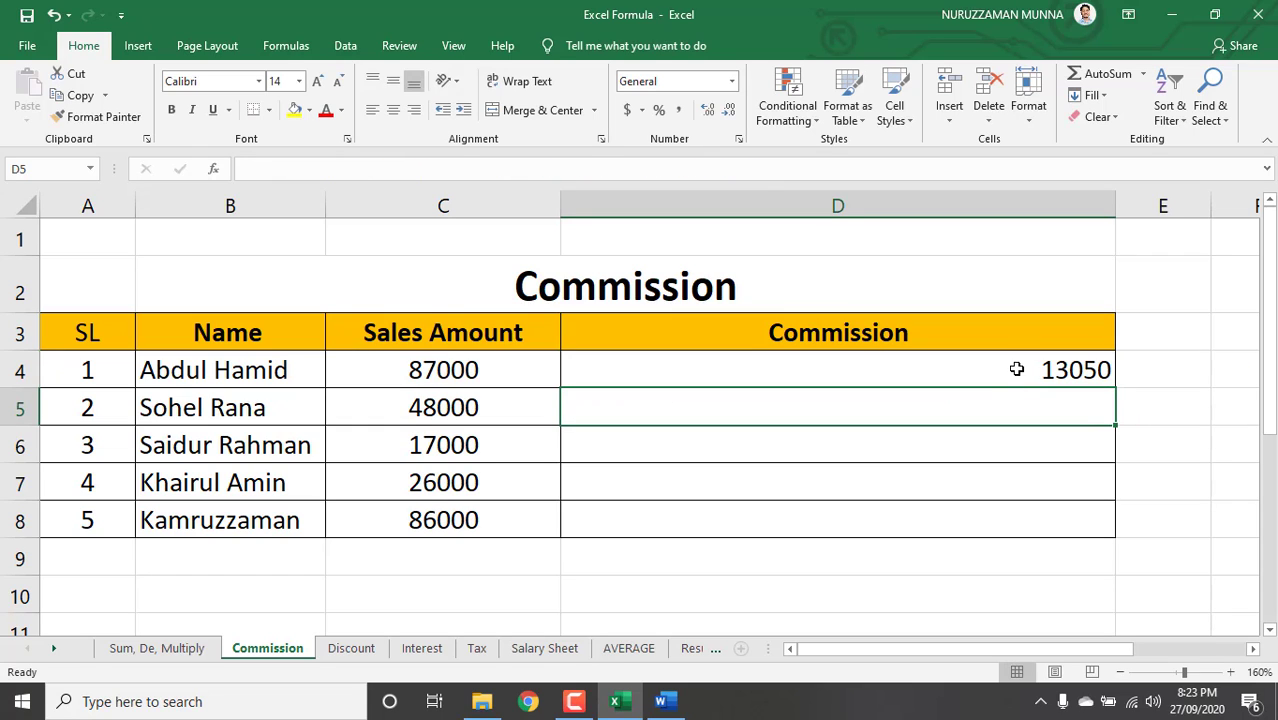
Check the completed formula in D4 against the sales amount in C4
{"action": "left_click", "coordinate": [1012, 364]}
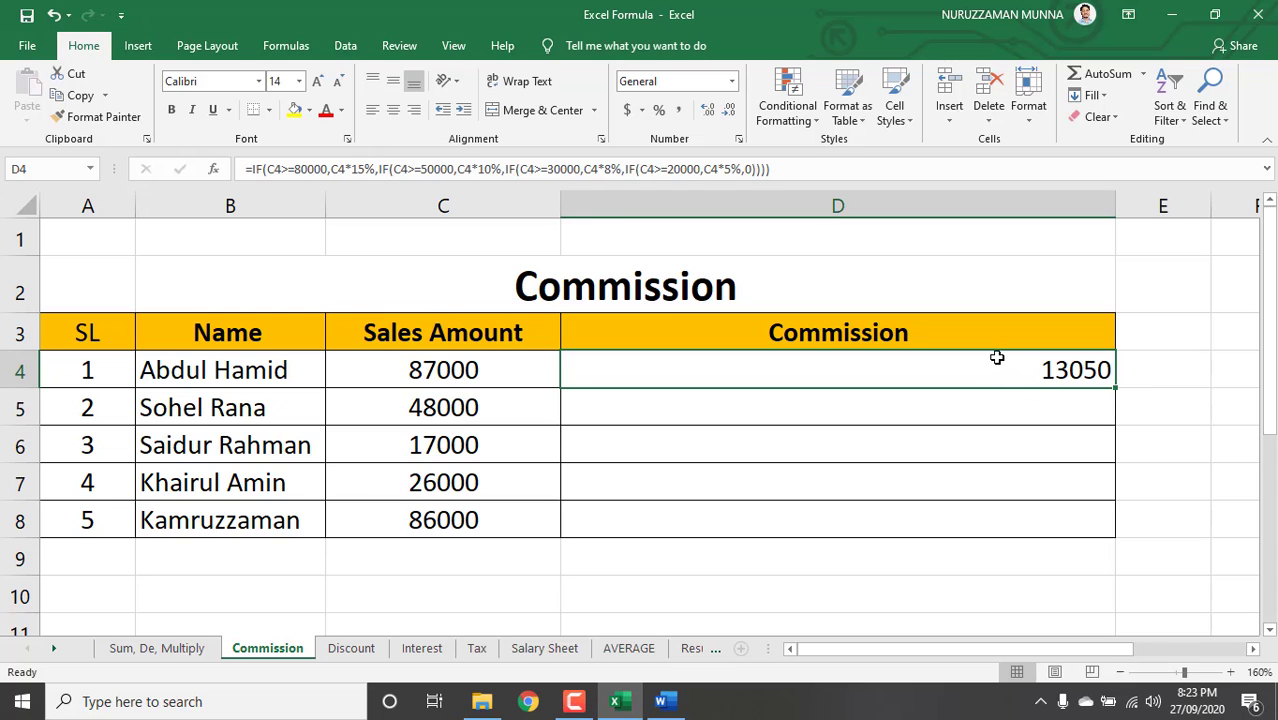
{"action": "left_click", "coordinate": [482, 368]}
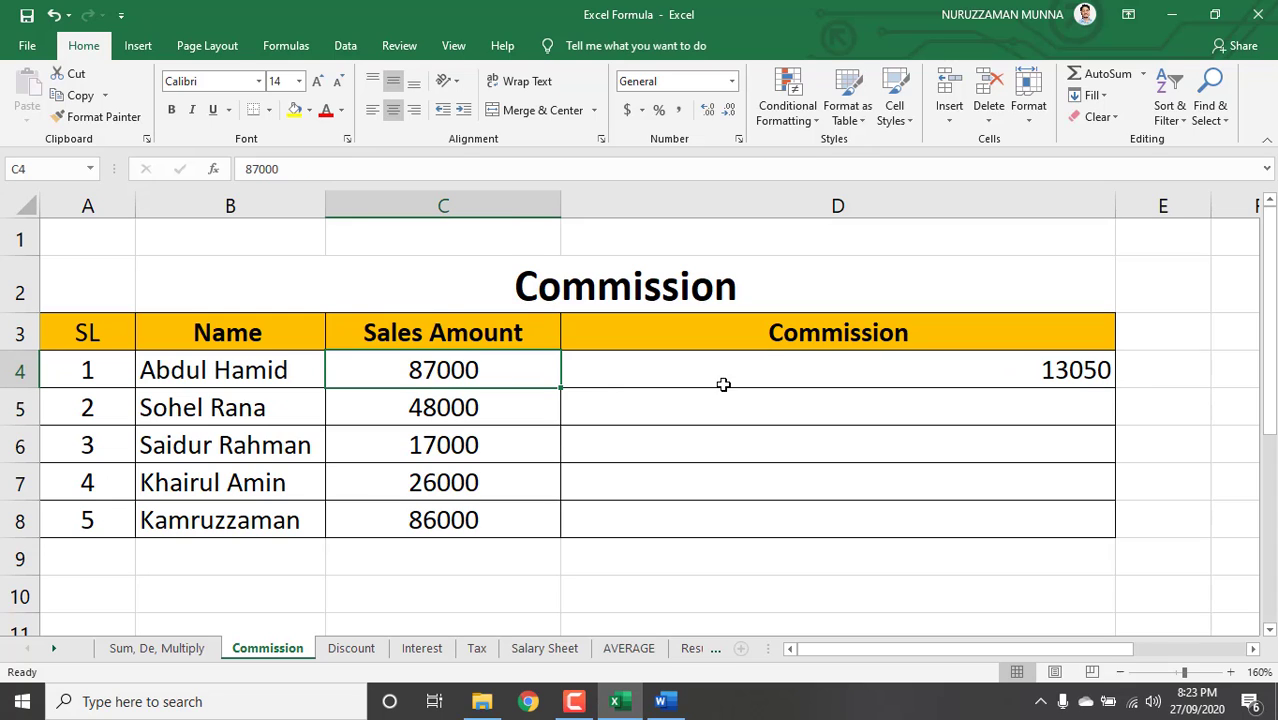
{"action": "left_click_drag", "start_coordinate": [1093, 370], "coordinate": [1138, 390]}
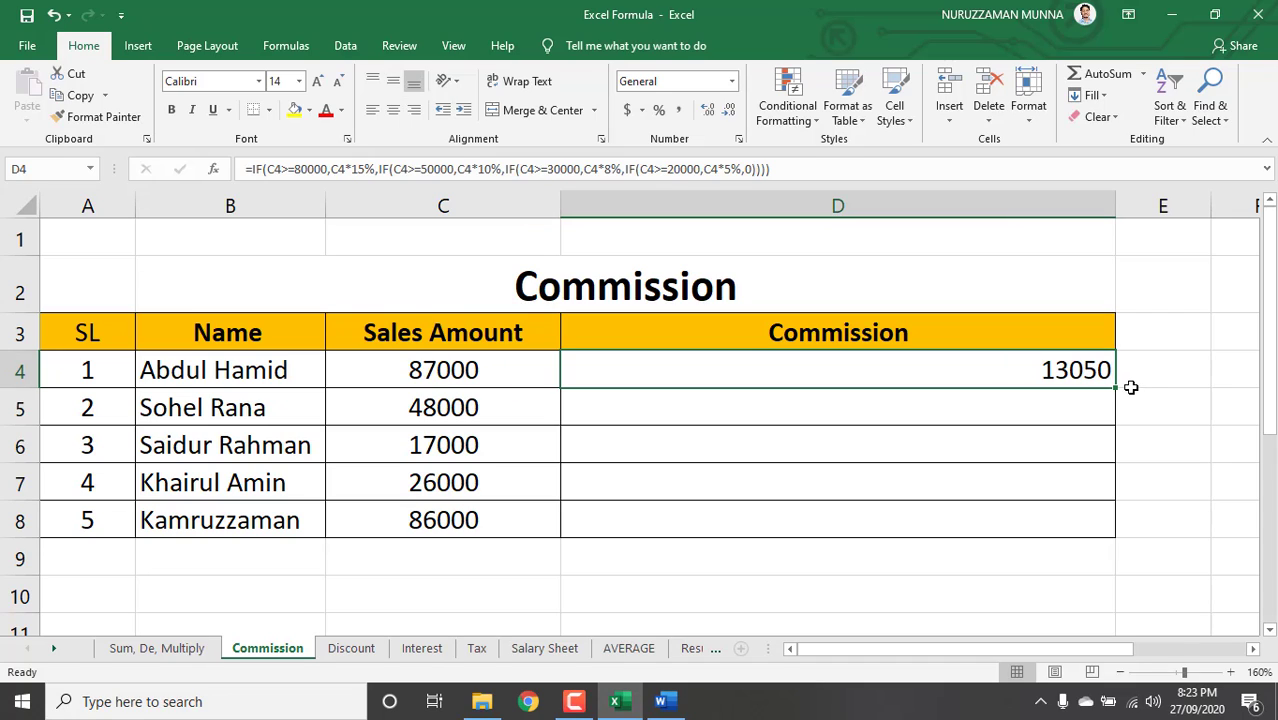
Test the commission formula by changing the sales amount in C4 to 90000
{"action": "left_click", "coordinate": [509, 366]}
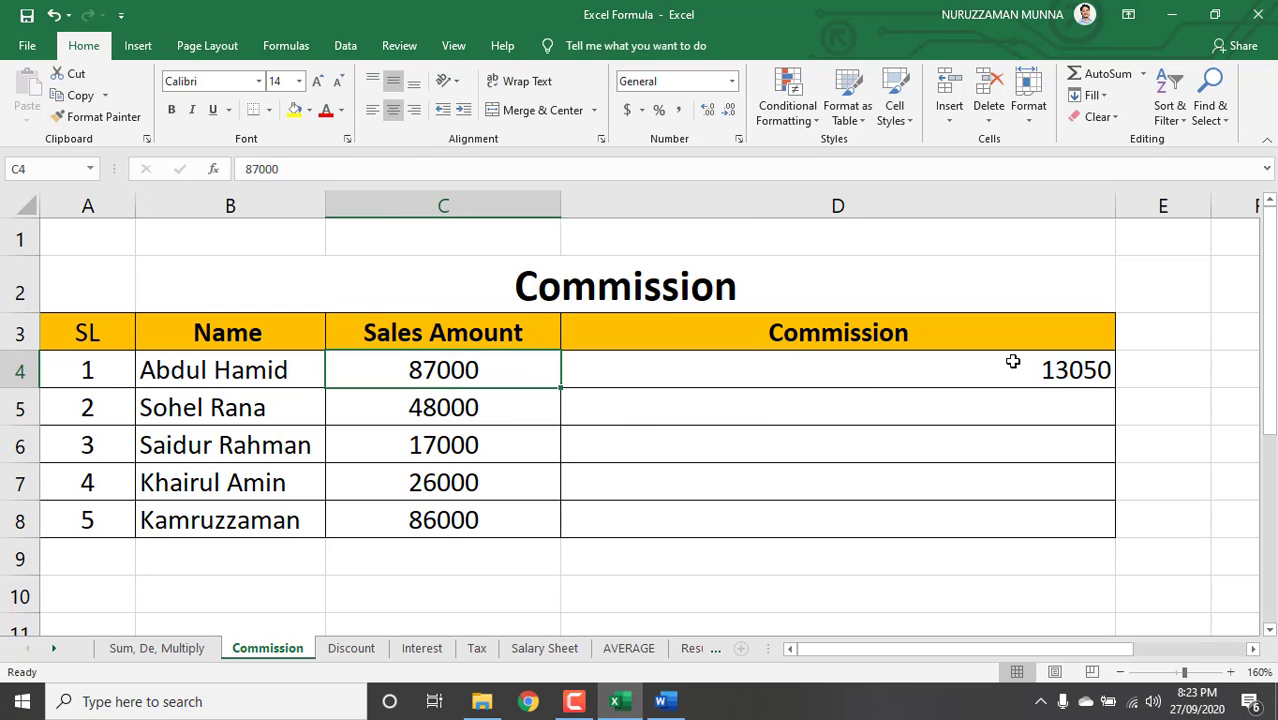
{"action": "type", "text": "90000"}
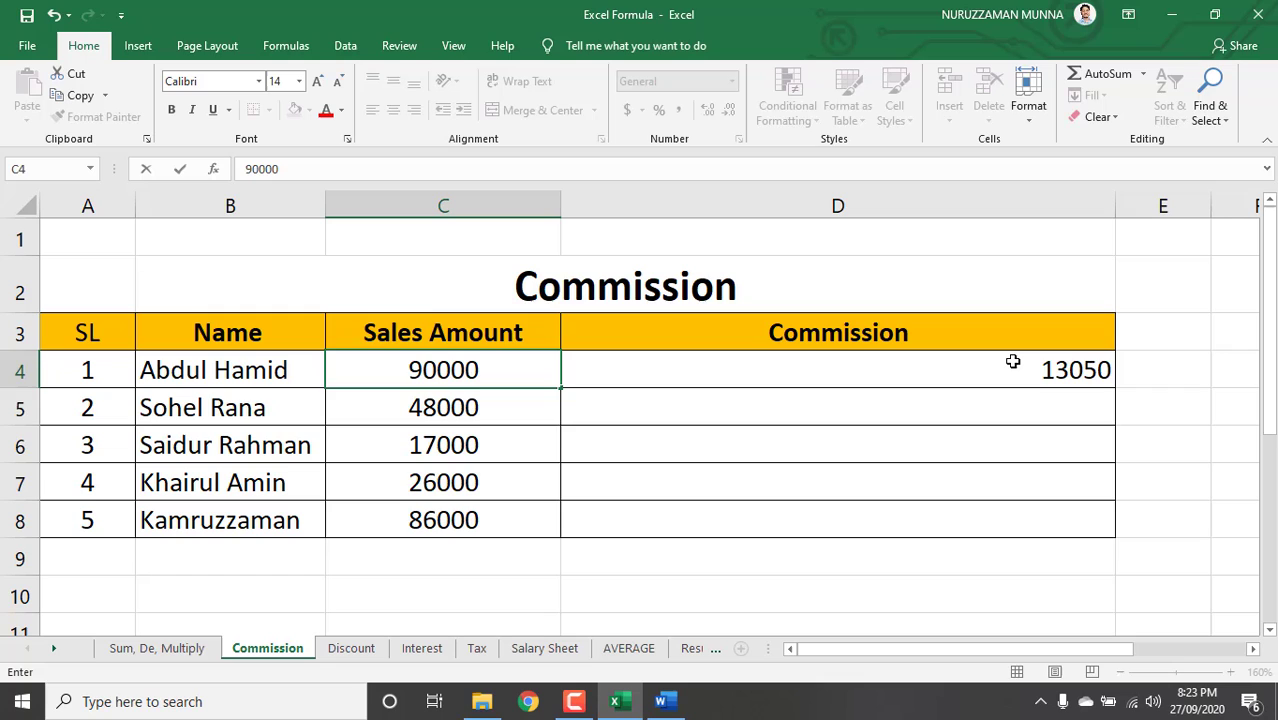
{"action": "key", "text": "Return"}
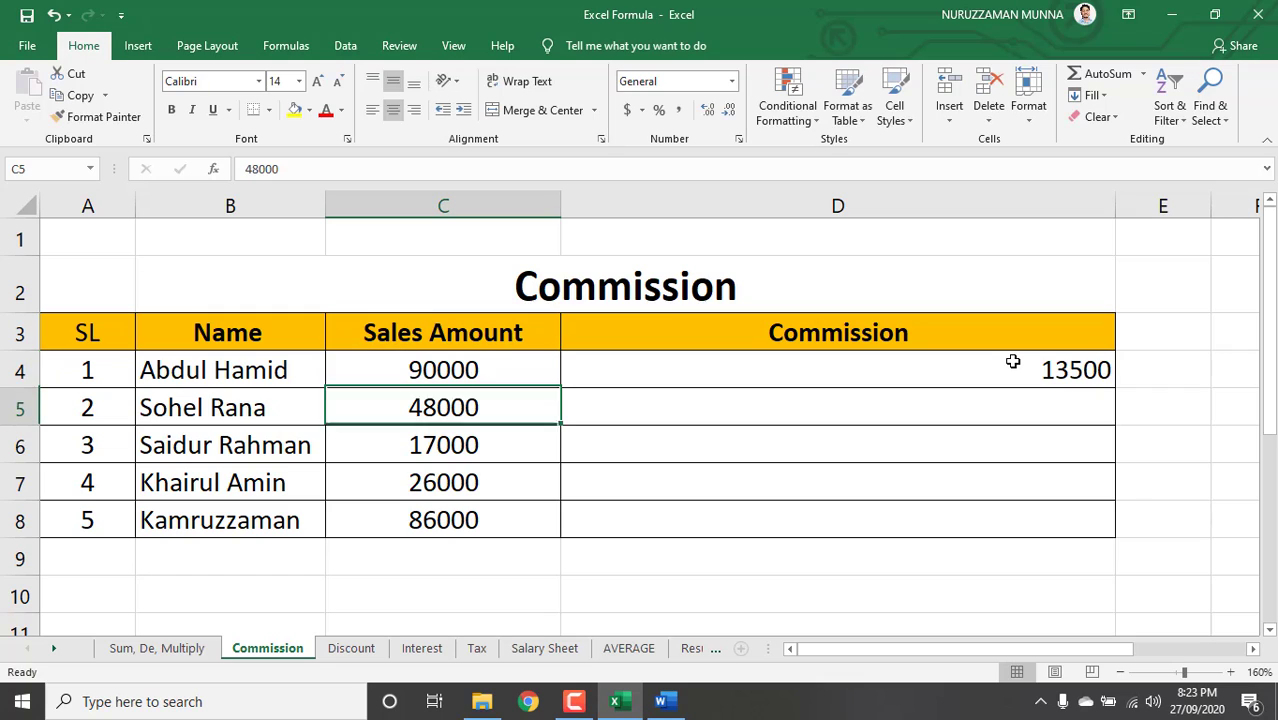
Set the sales amount in C4 to 120000 and check the commission formula in D4
{"action": "key", "text": "Up"}
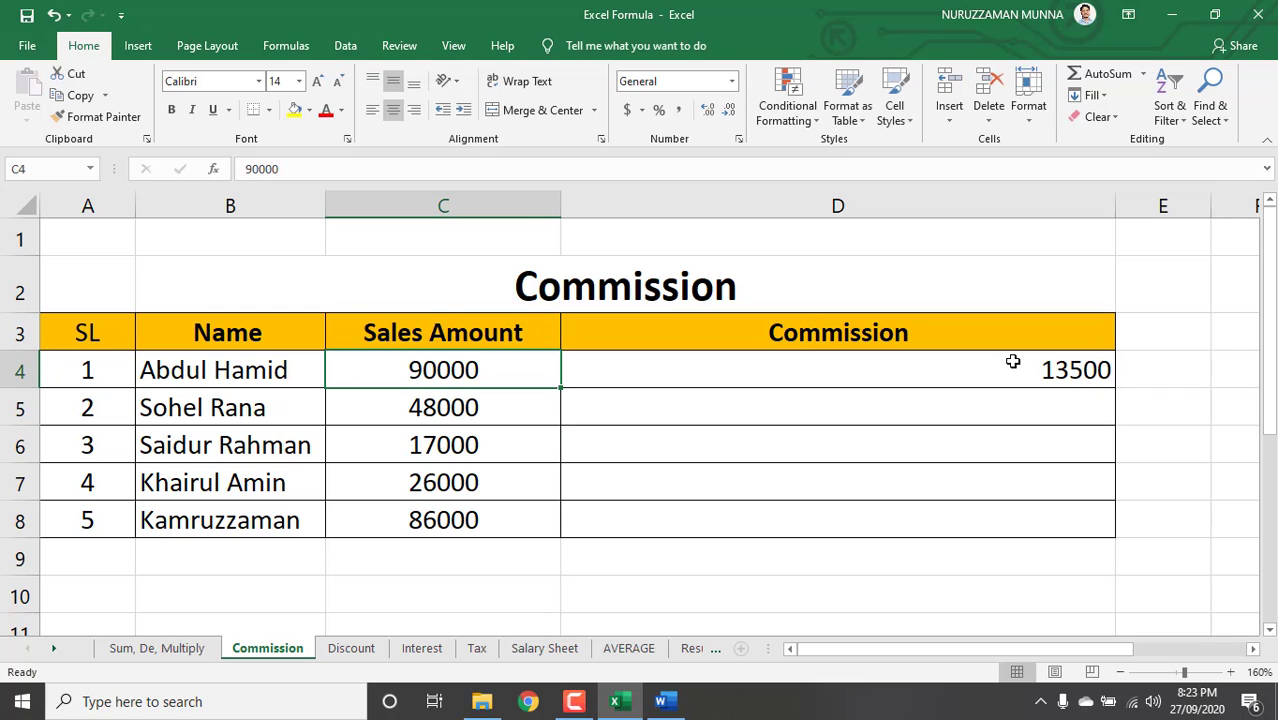
{"action": "type", "text": "120000"}
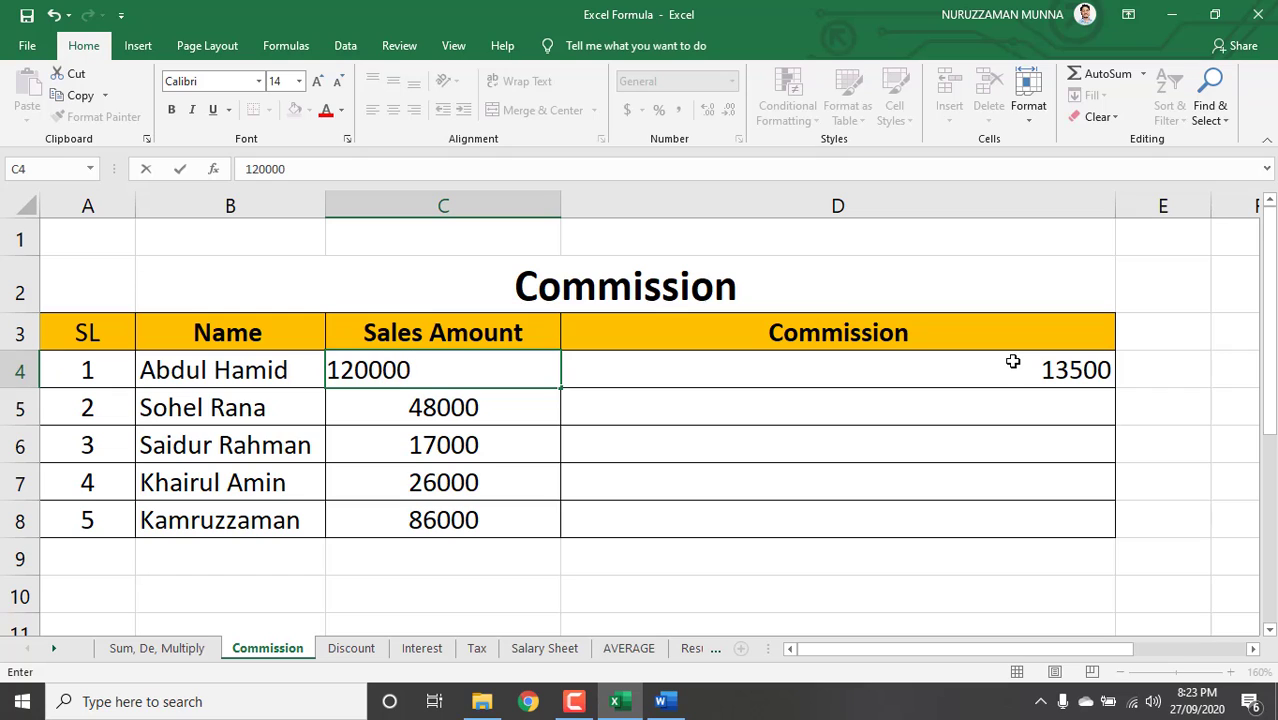
{"action": "key", "text": "Return"}
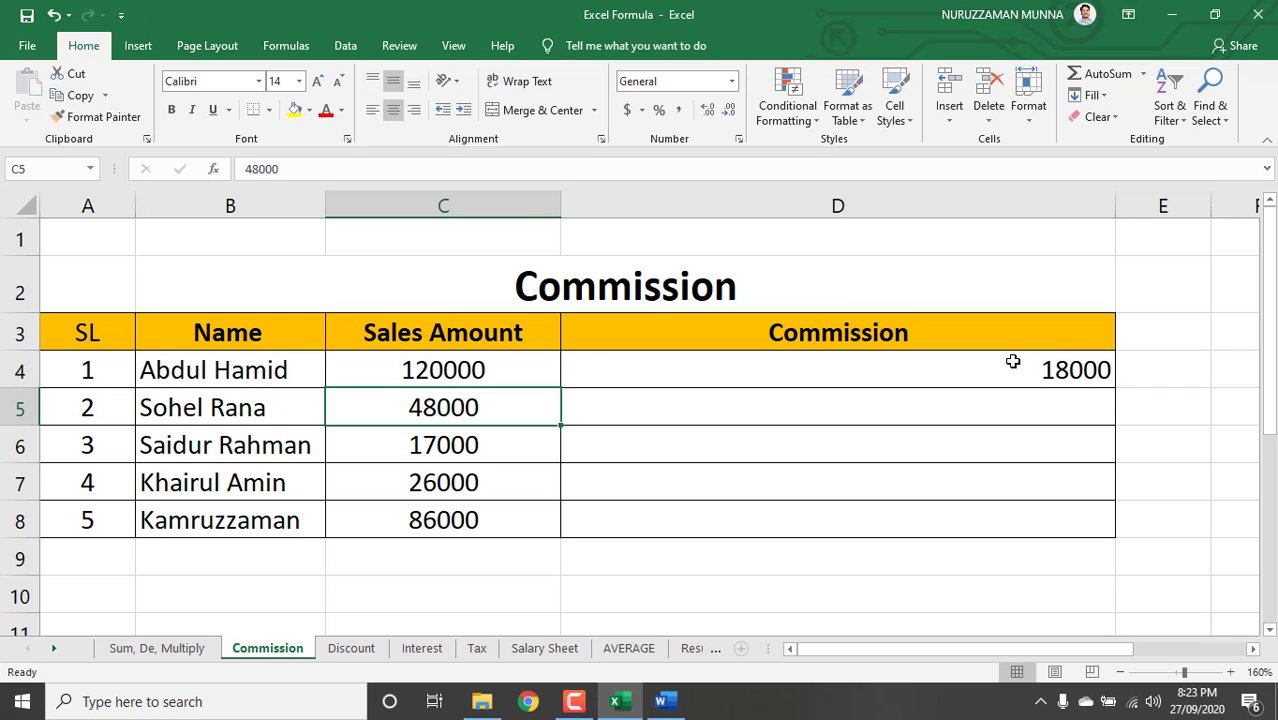
{"action": "left_click", "coordinate": [485, 368]}
{"action": "left_click", "coordinate": [1000, 370]}
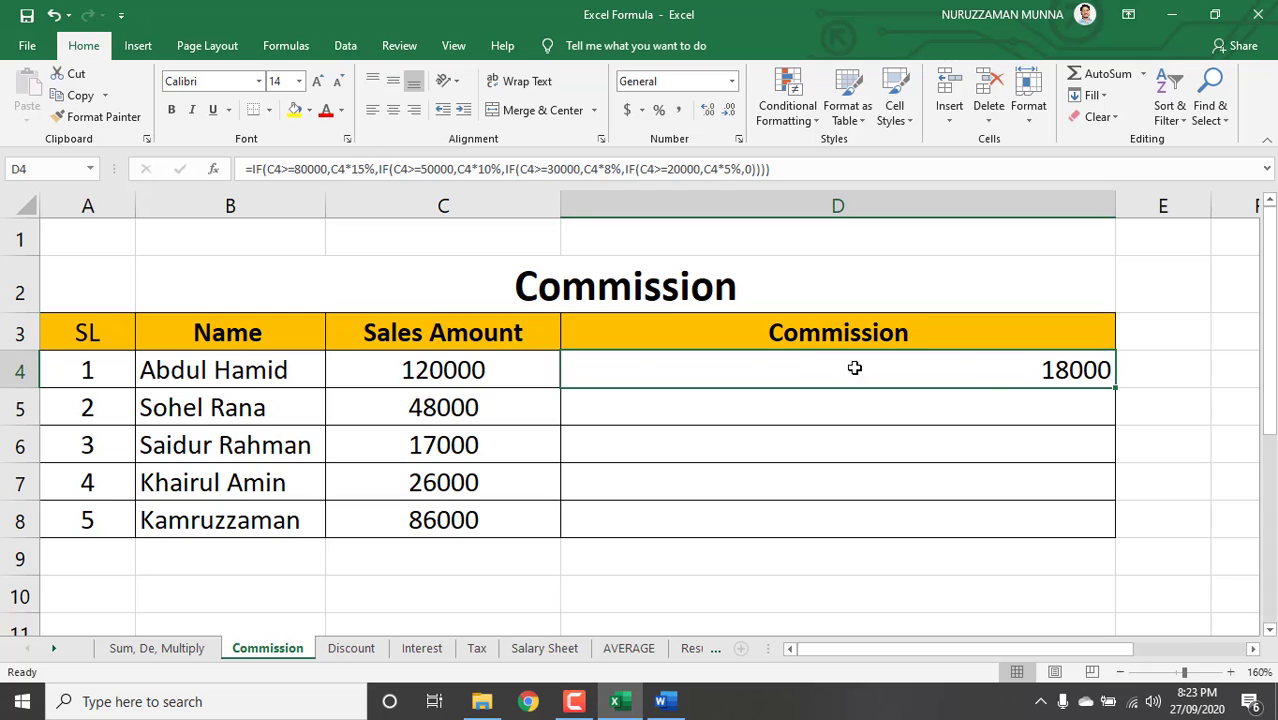
Test the commission formula in D4 with a sales amount of 17000 in C4
{"action": "left_click", "coordinate": [542, 367]}
{"action": "type", "text": "1"}
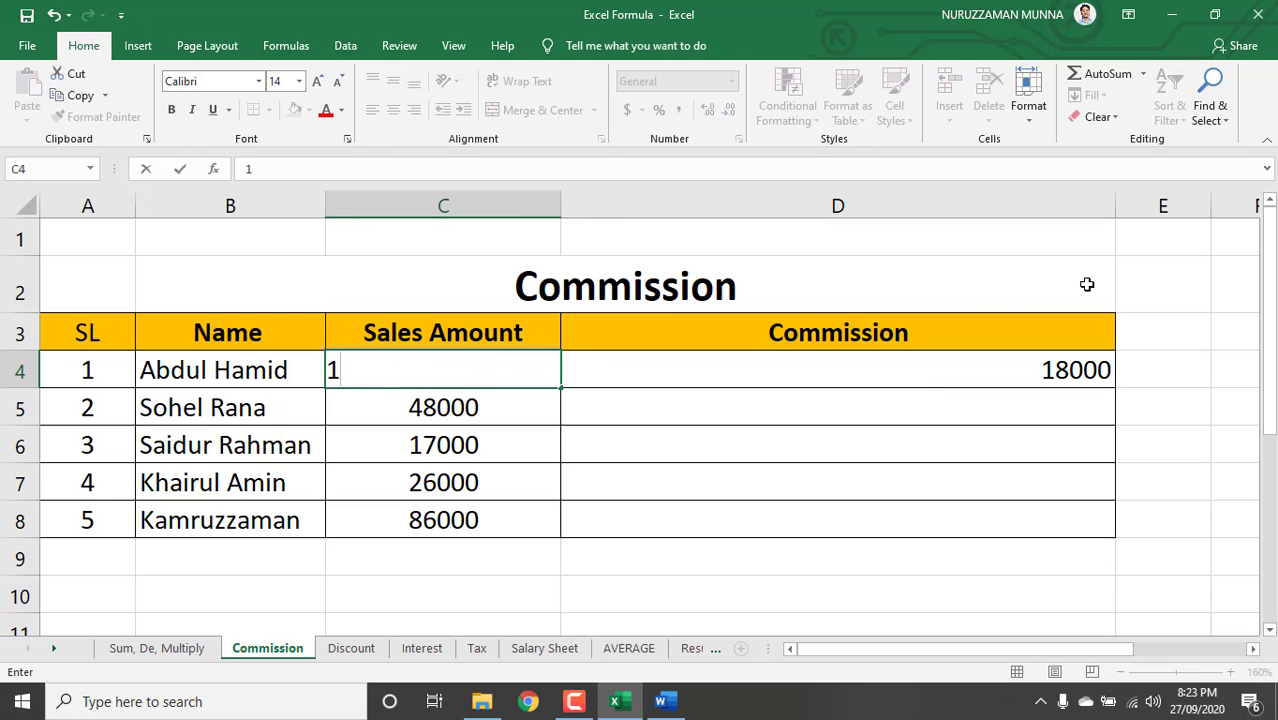
{"action": "type", "text": "7000"}
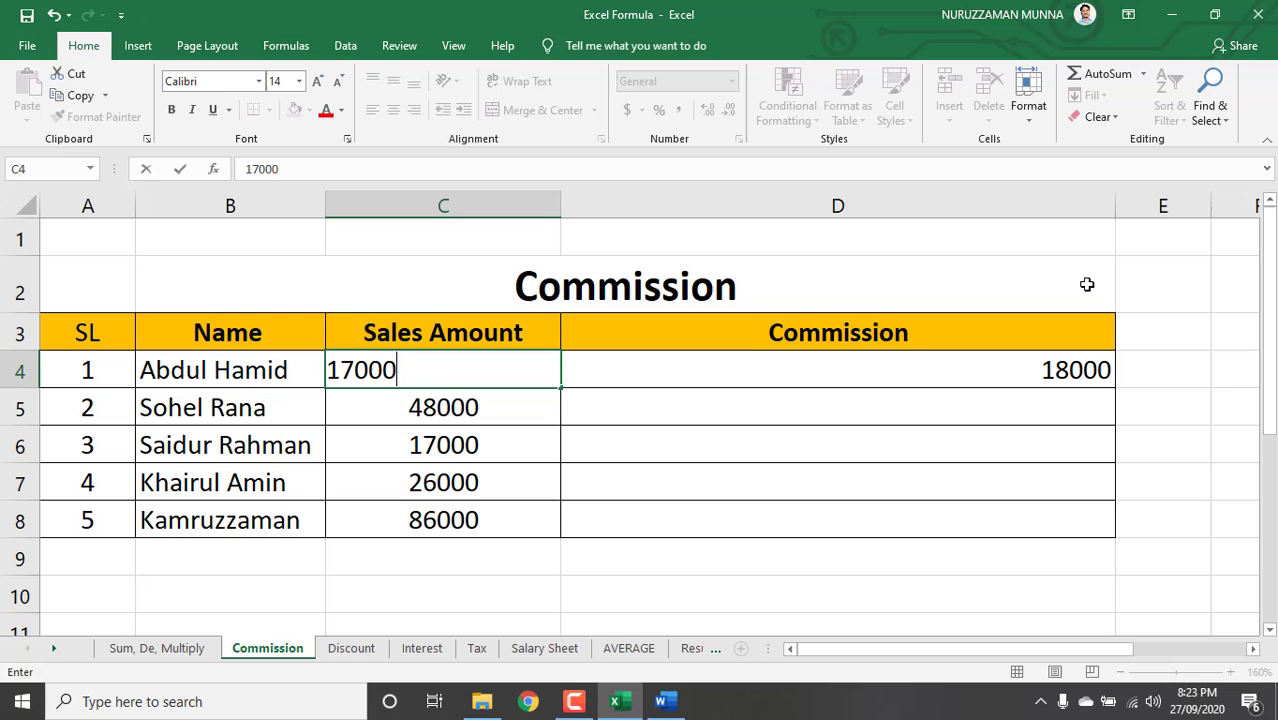
{"action": "key", "text": "Return"}
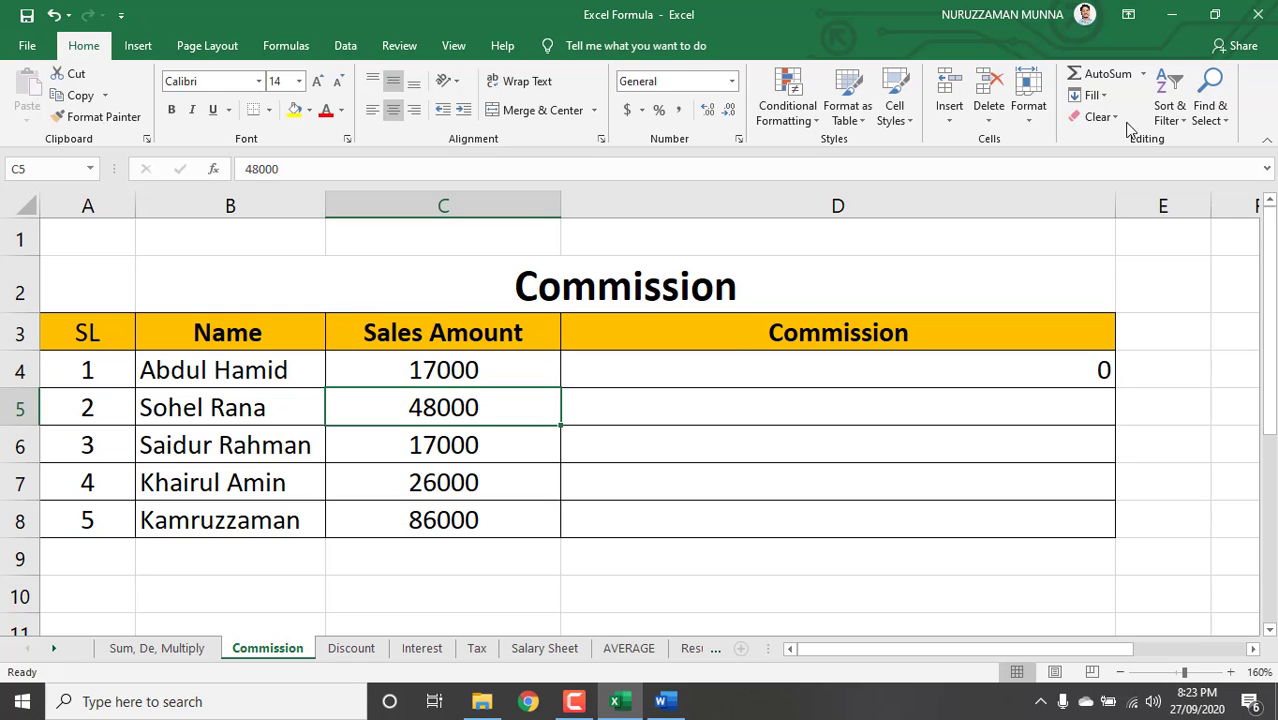
{"action": "left_click", "coordinate": [1077, 371]}
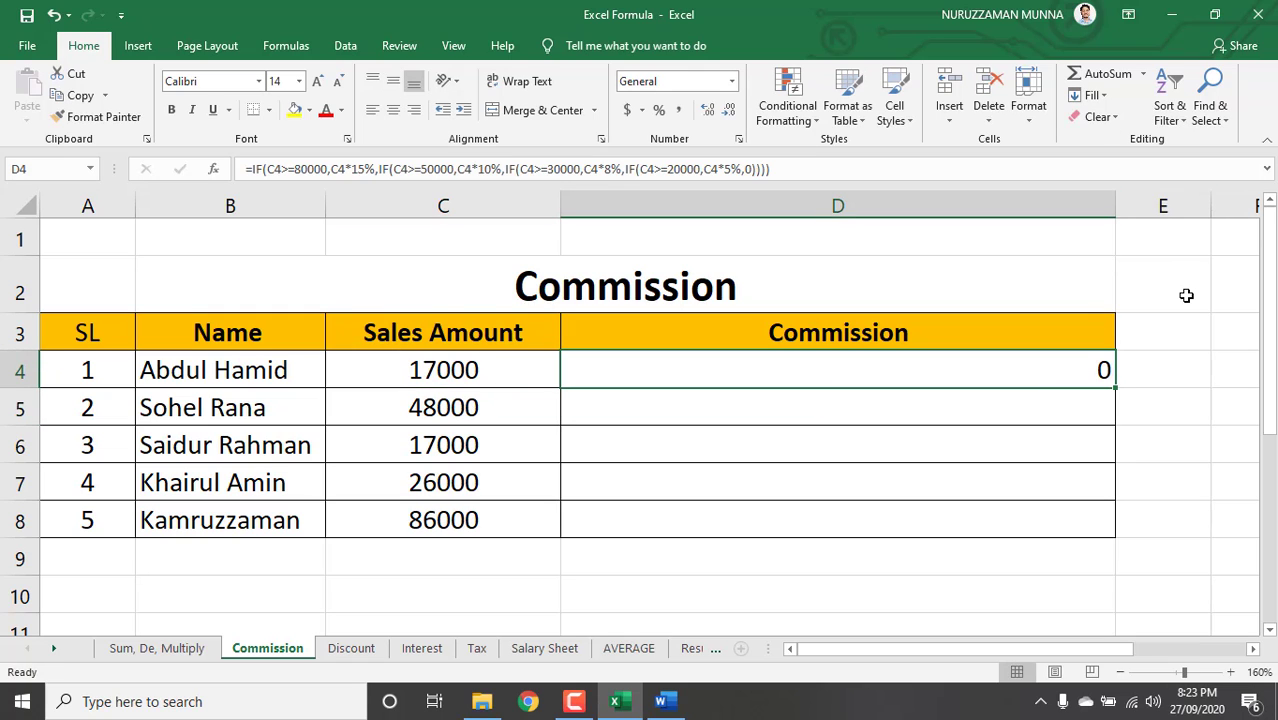
Set the sales amount in C4 to 87000 and check the commission calculated in D4
{"action": "left_click", "coordinate": [508, 374]}
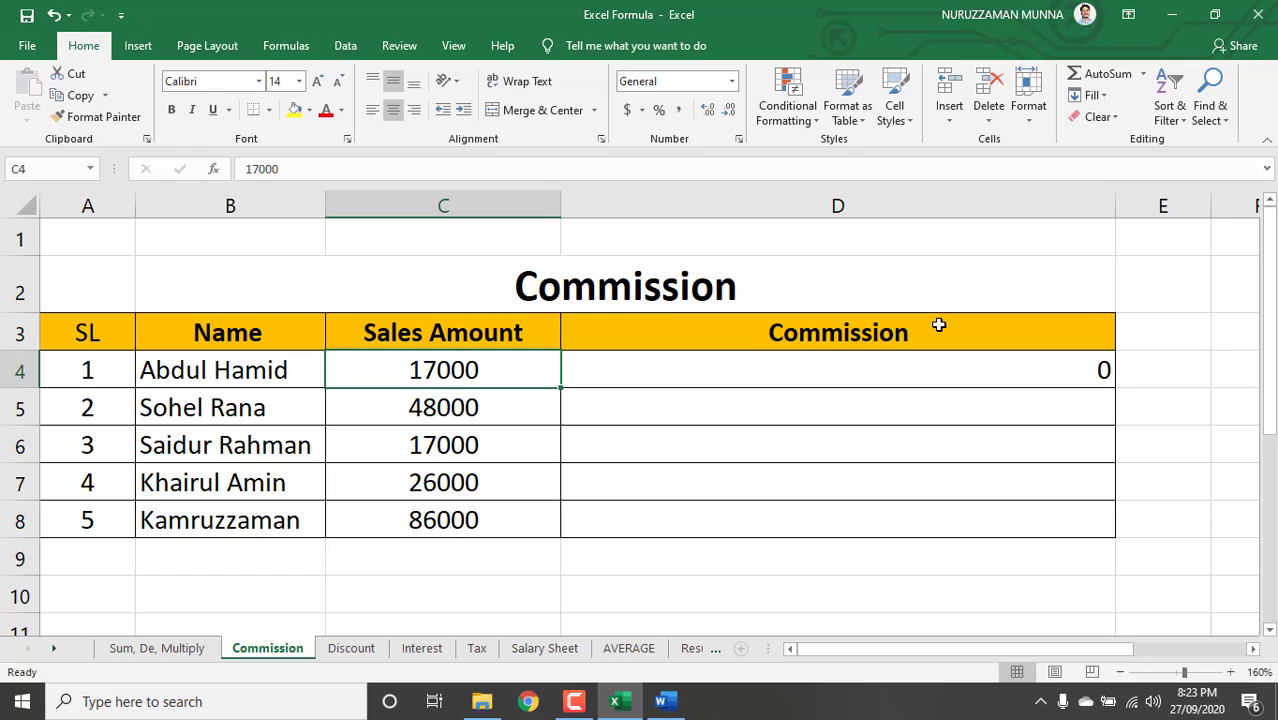
{"action": "type", "text": "87000"}
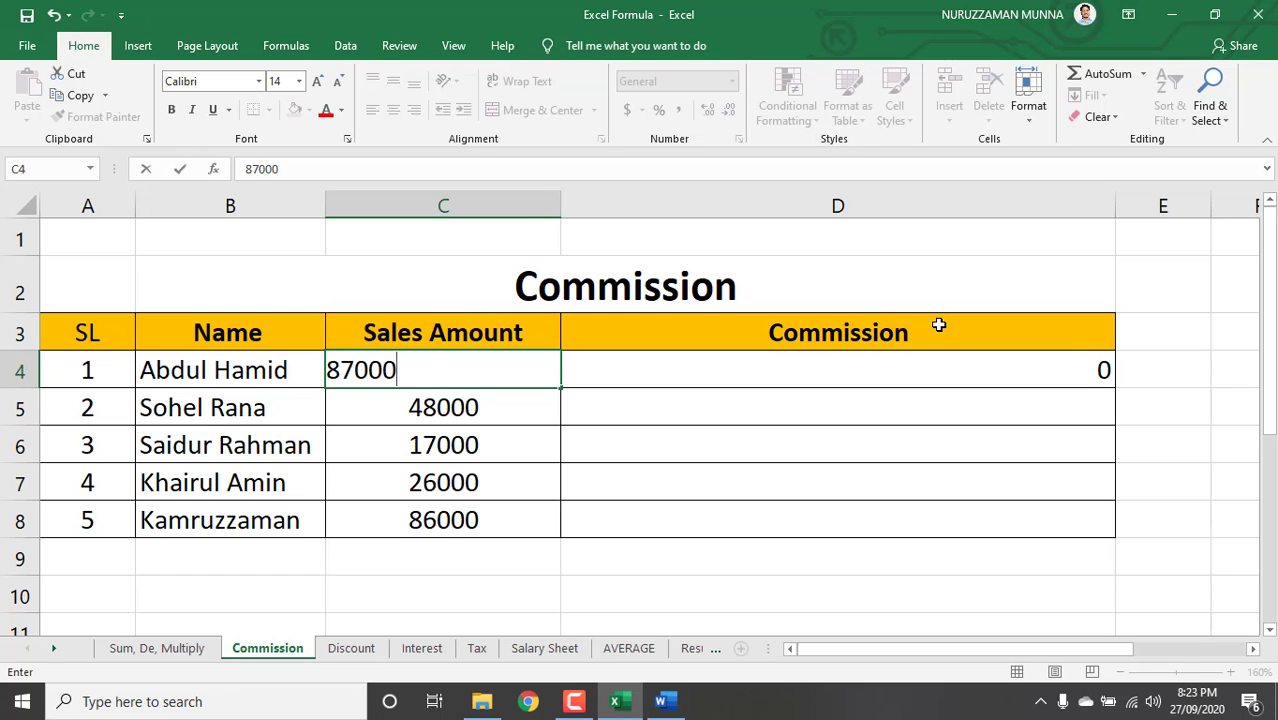
{"action": "key", "text": "Return"}
{"action": "left_click", "coordinate": [1060, 372]}
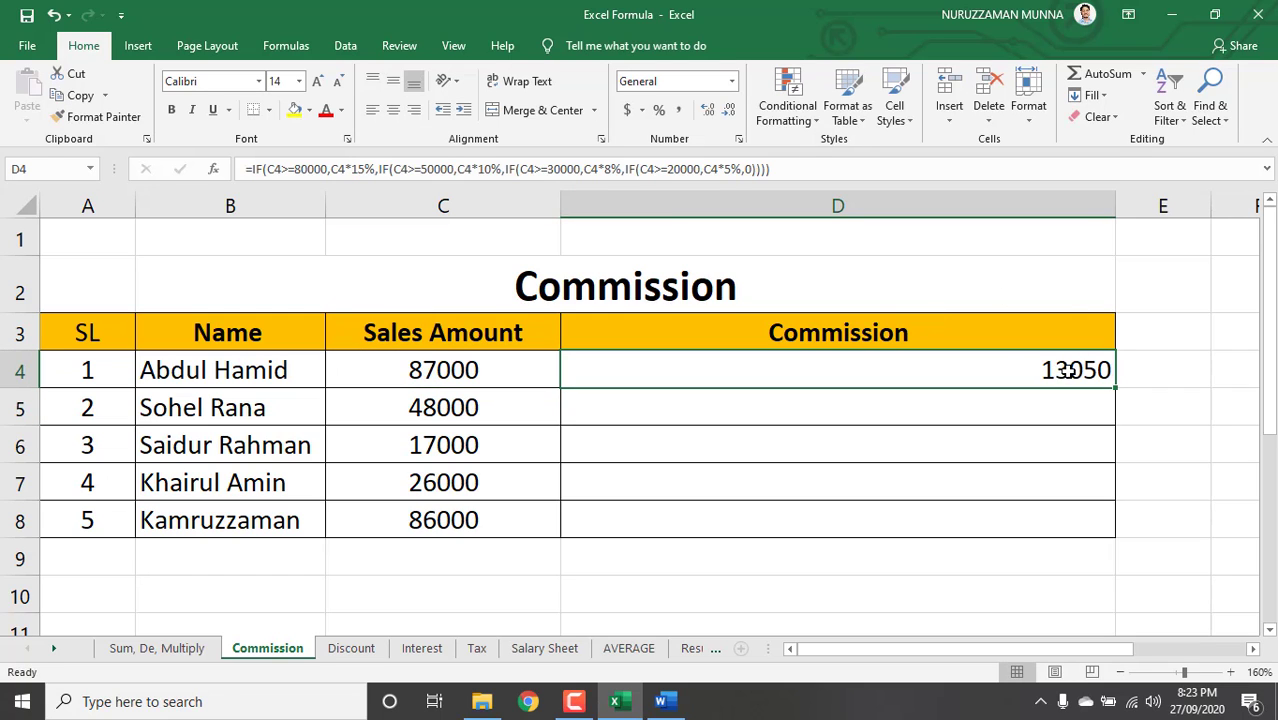
Make the commission cells D4:D8 bold
{"action": "left_click", "coordinate": [1177, 440]}
{"action": "left_click_drag", "start_coordinate": [1075, 372], "coordinate": [1041, 527]}
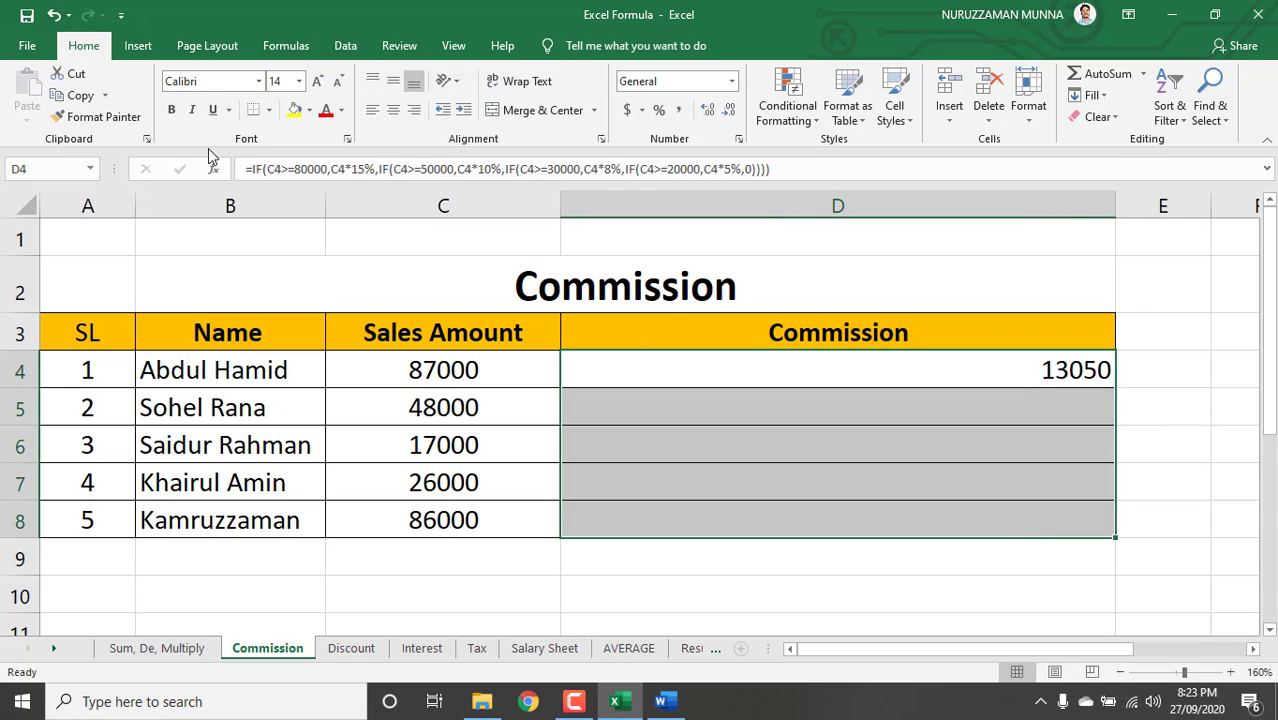
{"action": "left_click", "coordinate": [171, 109]}
{"action": "left_click", "coordinate": [1200, 398]}
Fill the commission formula from D4 down to D8 for the remaining salespeople
{"action": "left_click", "coordinate": [1108, 382]}
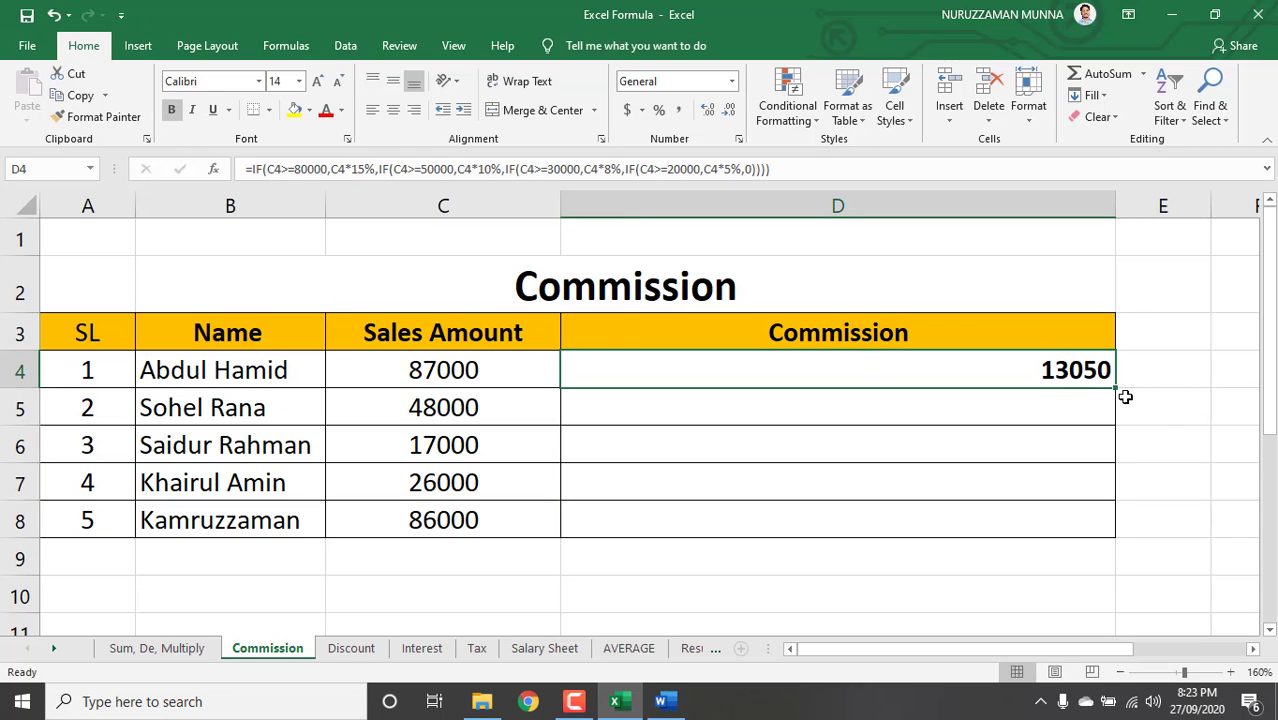
{"action": "left_click_drag", "start_coordinate": [1117, 390], "coordinate": [1118, 535]}
{"action": "left_click", "coordinate": [1166, 436]}
{"action": "left_click_drag", "start_coordinate": [1002, 368], "coordinate": [981, 508]}
{"action": "left_click", "coordinate": [1228, 369]}
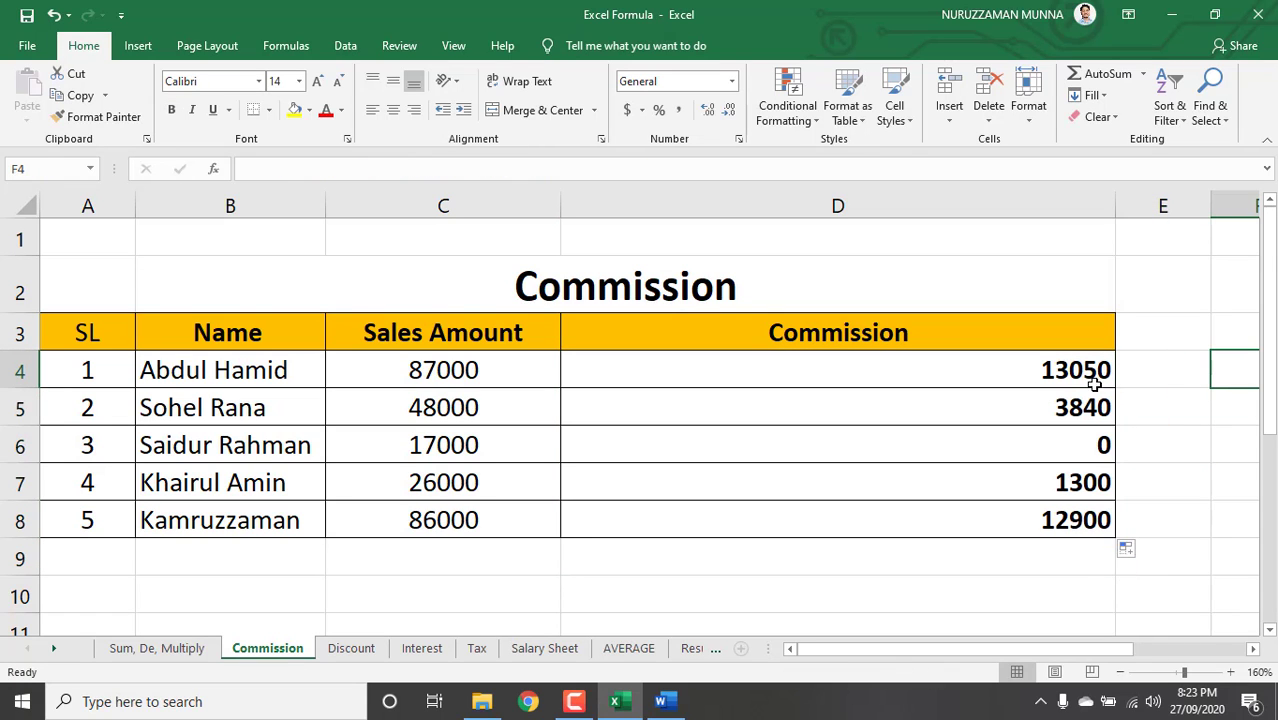
Change the font color of the merged Commission title in row 2 to red
{"action": "left_click", "coordinate": [652, 288]}
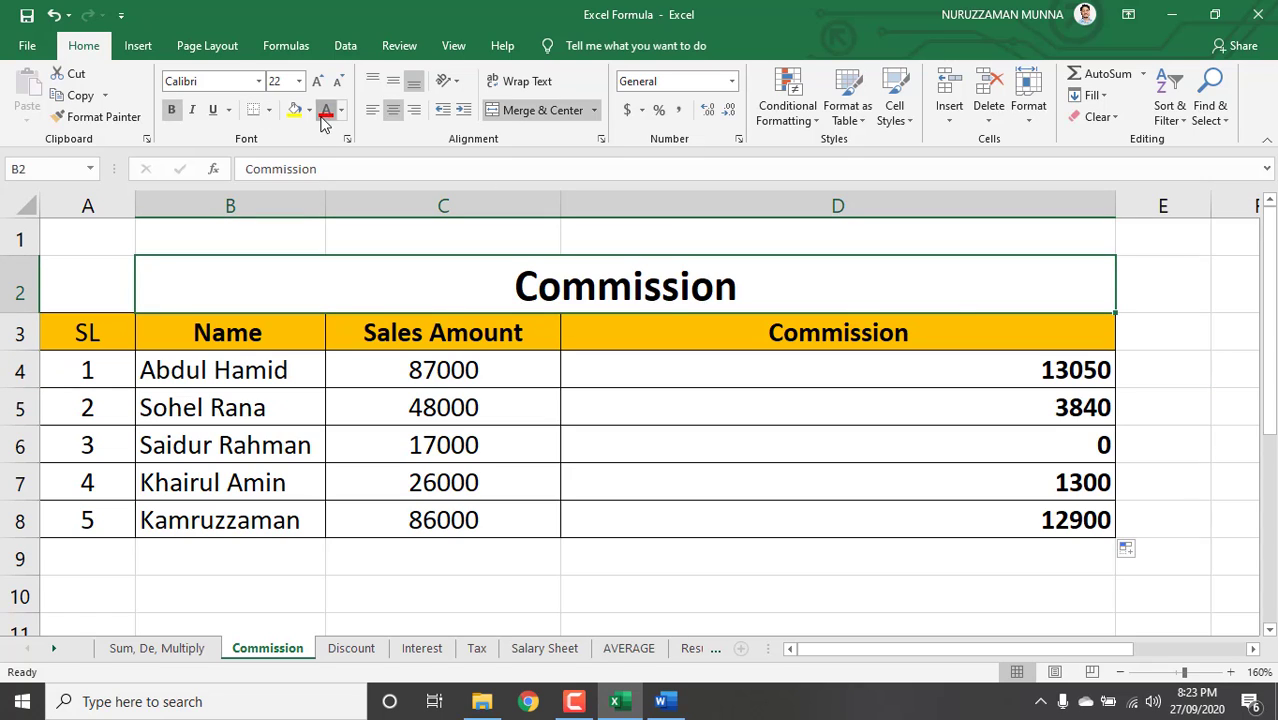
{"action": "left_click", "coordinate": [325, 110]}
{"action": "left_click", "coordinate": [1162, 355]}
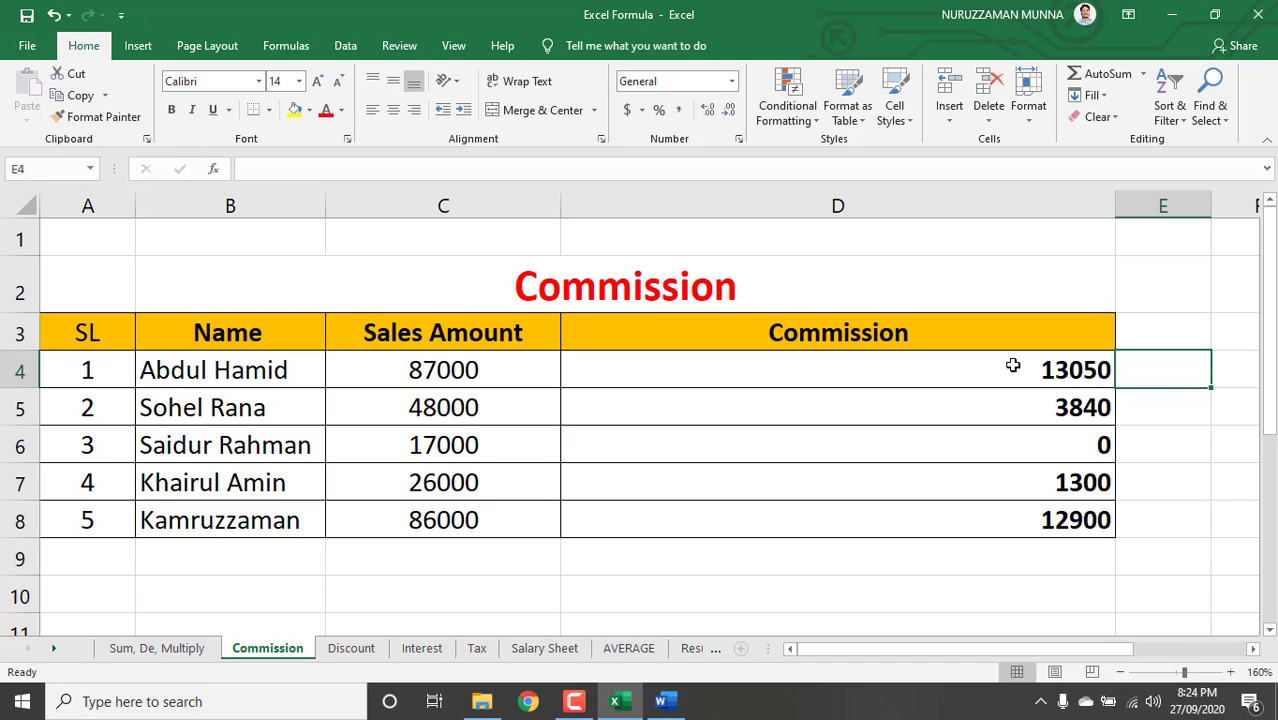
Review the commission formula and result in D4 against the sales amount in C4
{"action": "left_click", "coordinate": [1176, 397]}
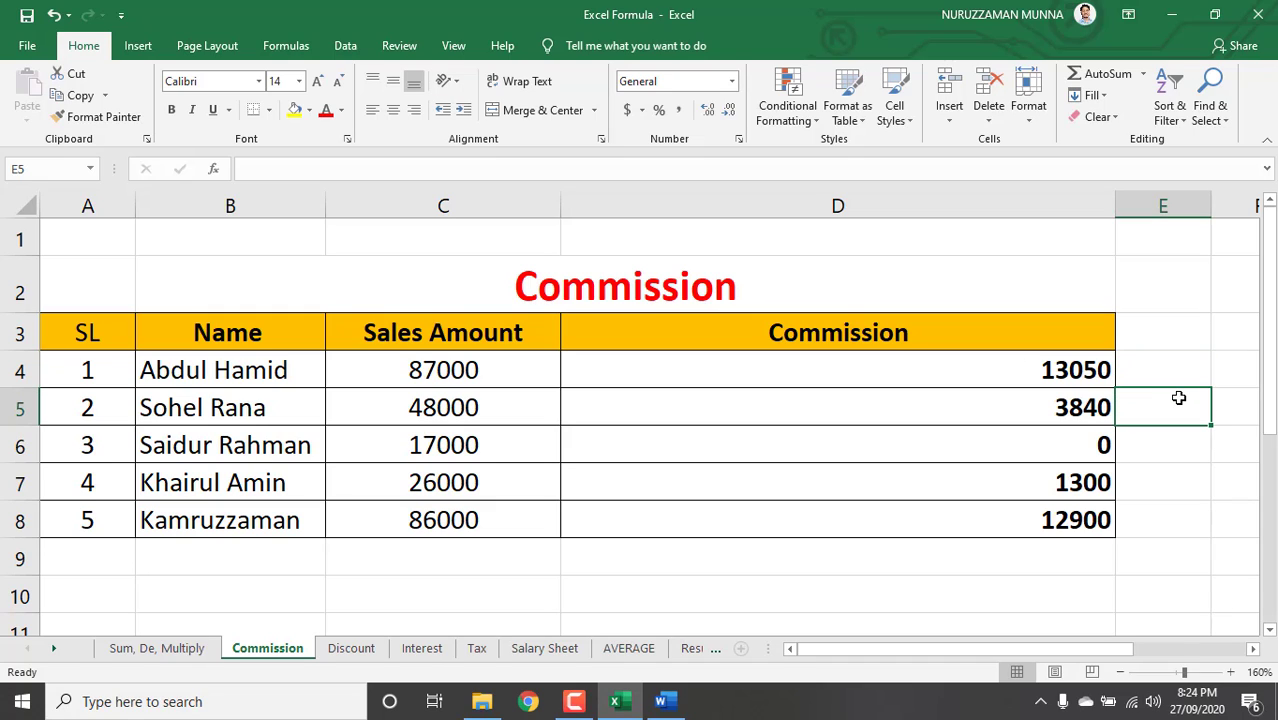
{"action": "left_click", "coordinate": [1019, 380]}
{"action": "left_click", "coordinate": [1155, 383]}
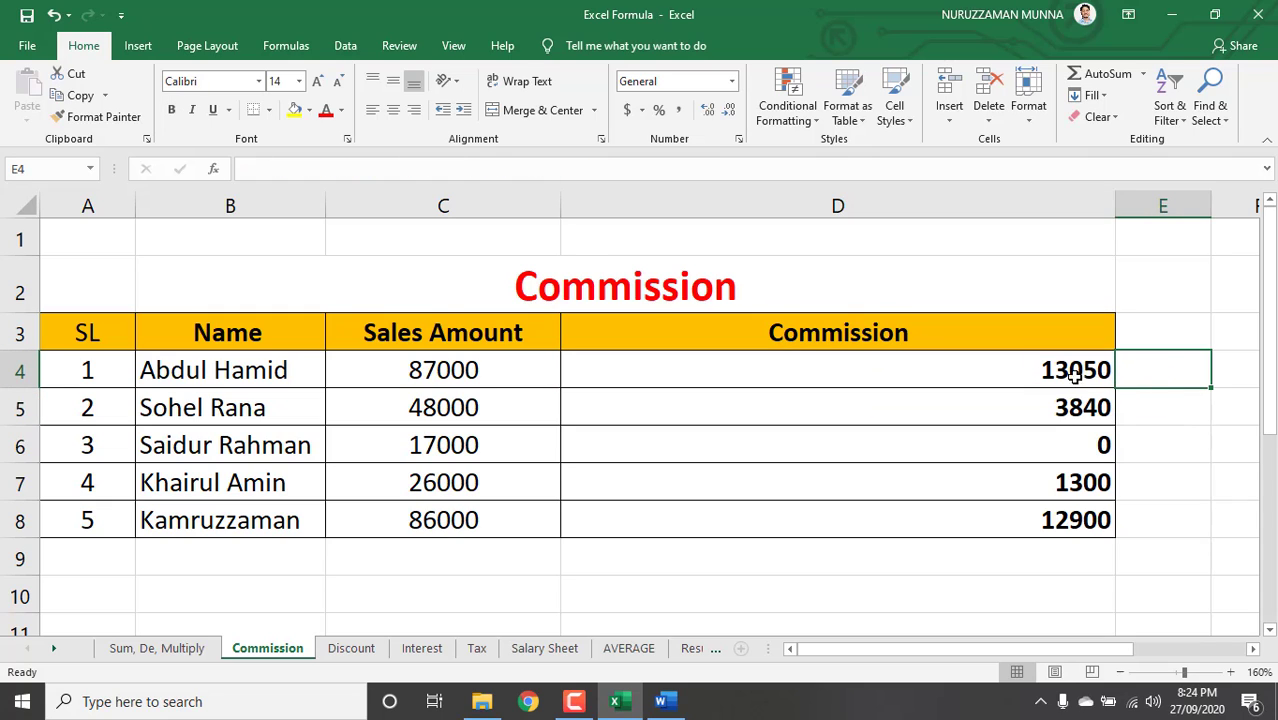
{"action": "left_click", "coordinate": [1078, 368]}
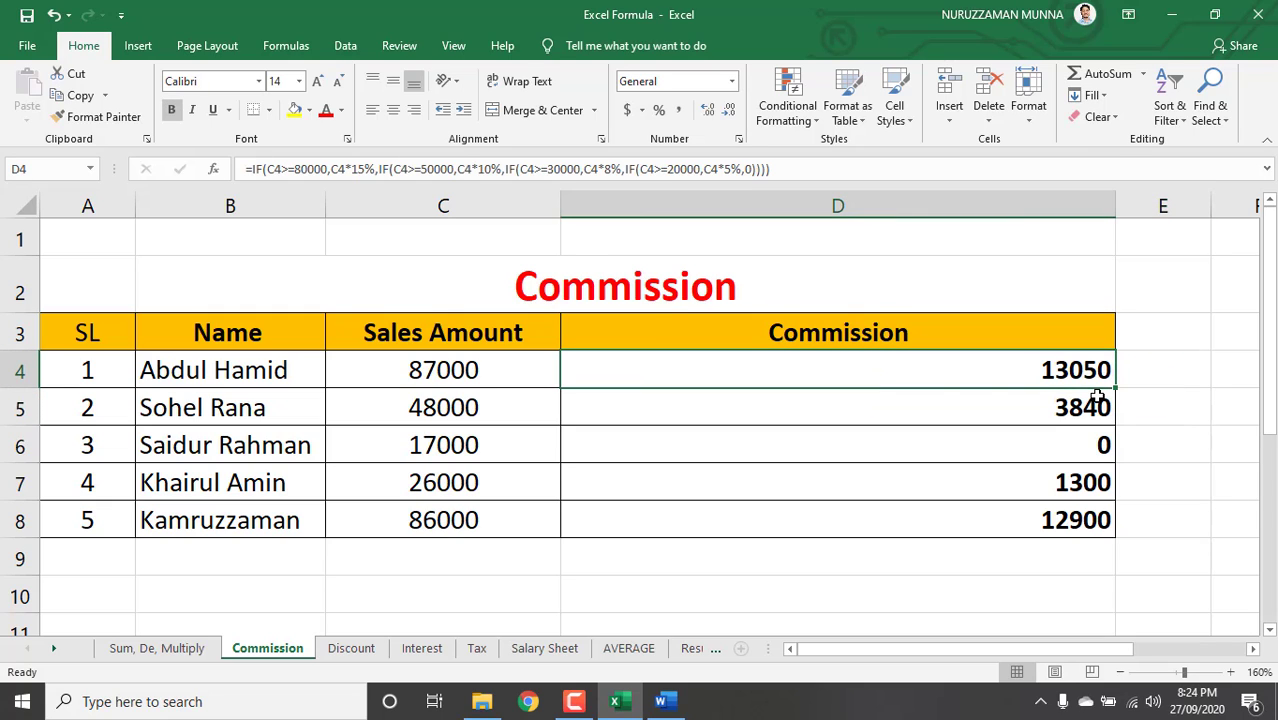
{"action": "left_click", "coordinate": [482, 365]}
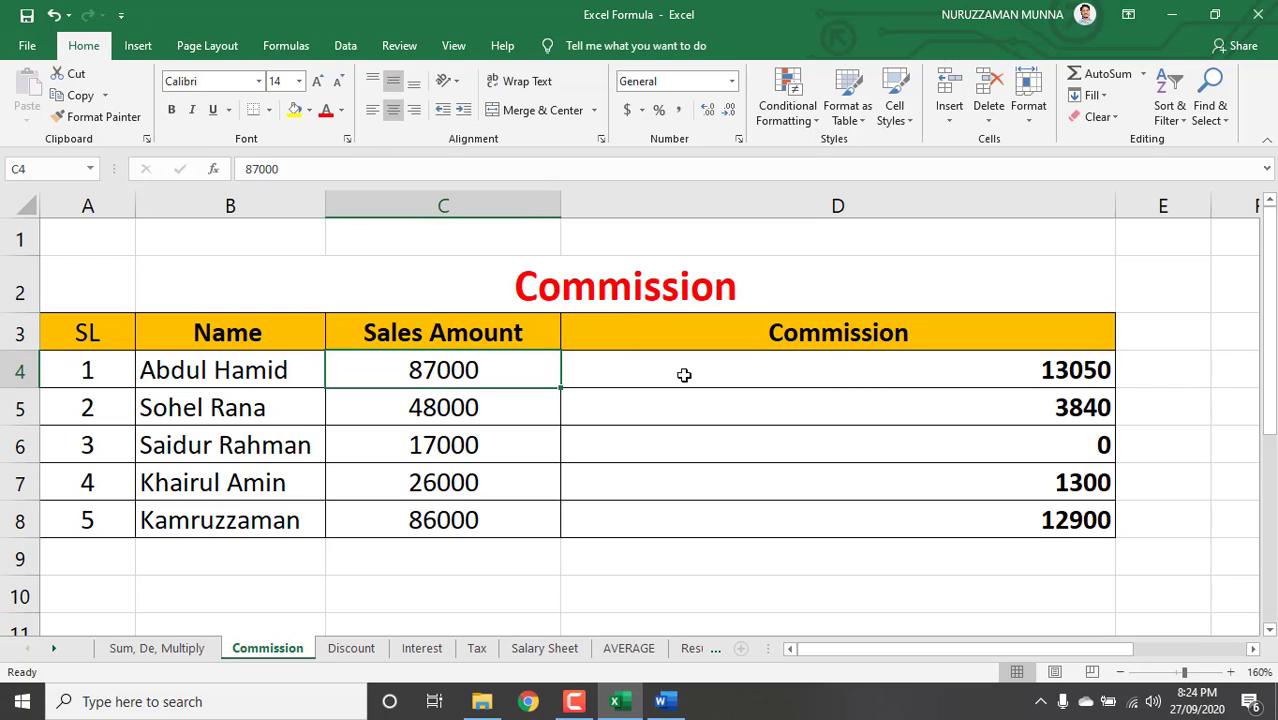
{"action": "left_click", "coordinate": [962, 373]}
{"action": "left_click", "coordinate": [1145, 367]}
{"action": "left_click", "coordinate": [1055, 368]}
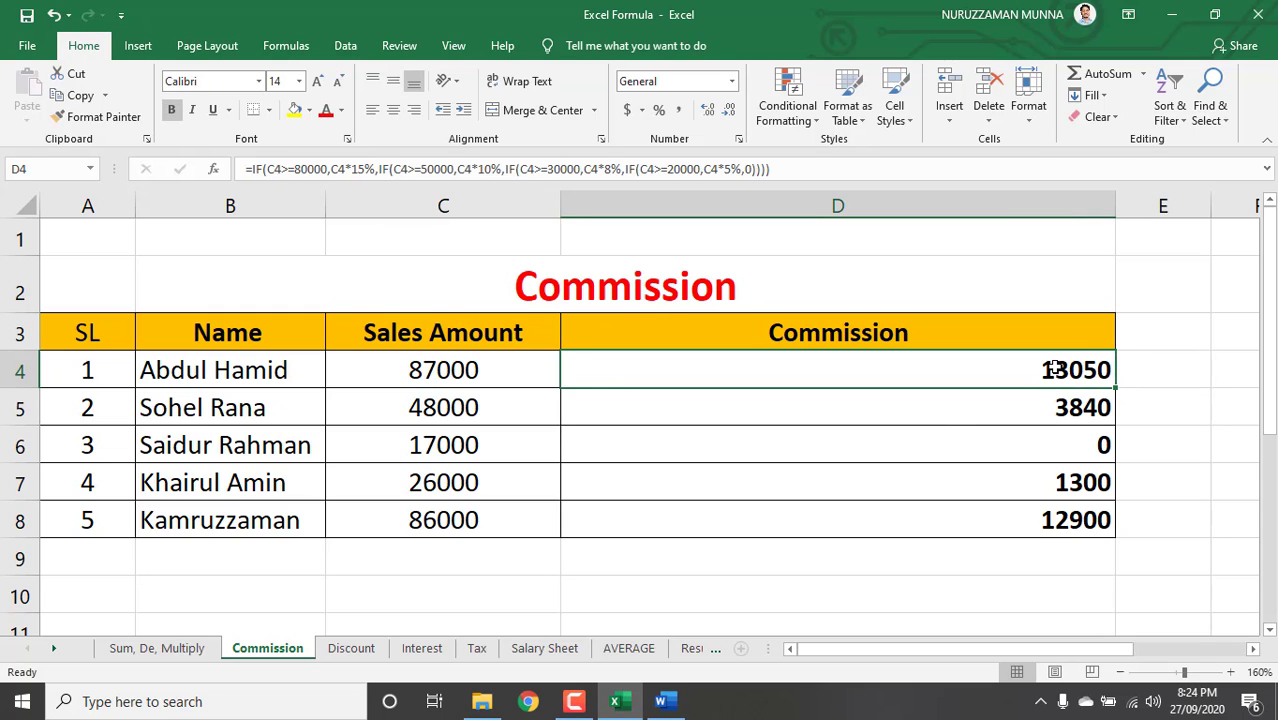
{"action": "left_click", "coordinate": [1148, 376]}
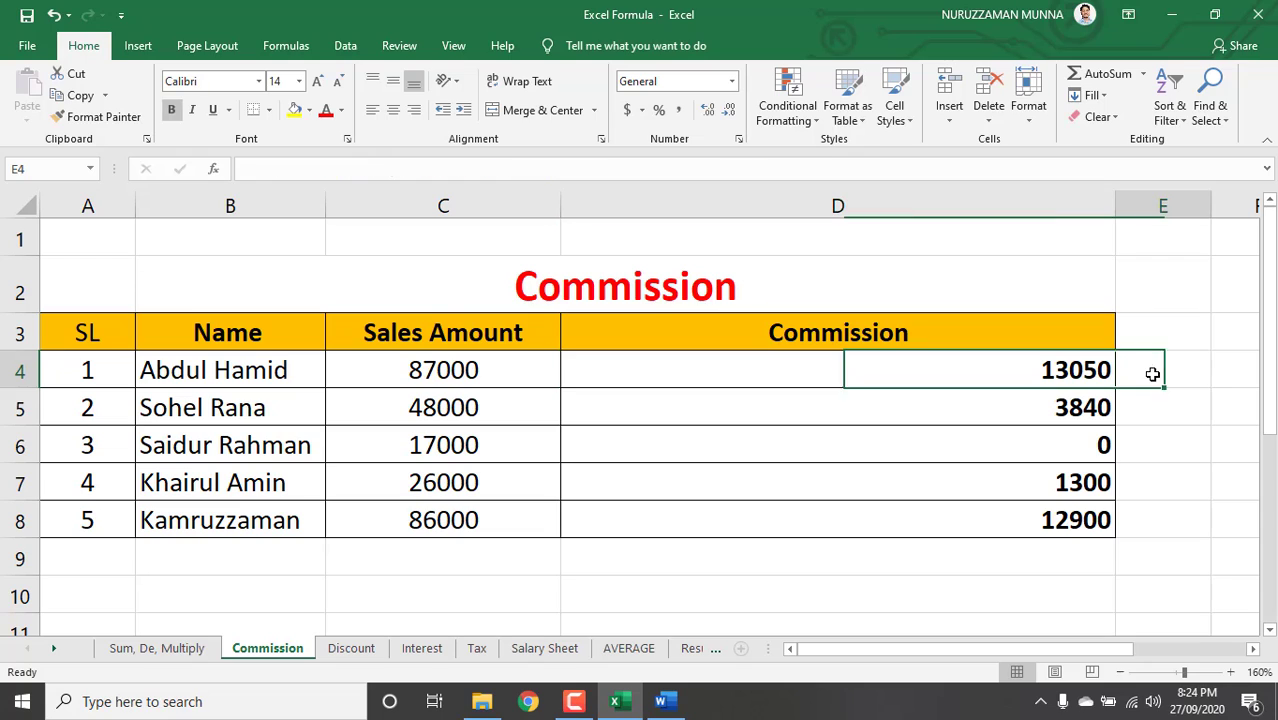
{"action": "left_click", "coordinate": [1096, 370]}
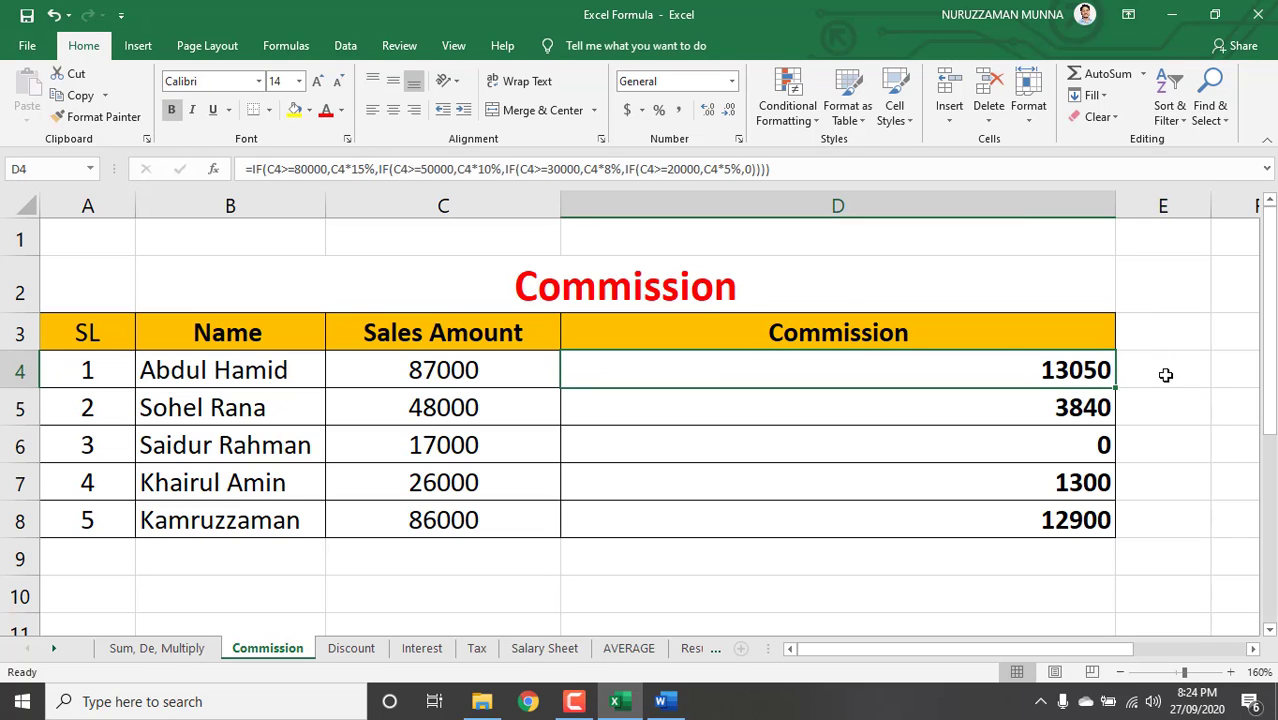
{"action": "left_click", "coordinate": [1162, 371]}
{"action": "left_click", "coordinate": [1052, 371]}
{"action": "left_click", "coordinate": [1135, 380]}
{"action": "left_click", "coordinate": [1065, 378]}
Deselect the table data and save the workbook
{"action": "left_click", "coordinate": [660, 545]}
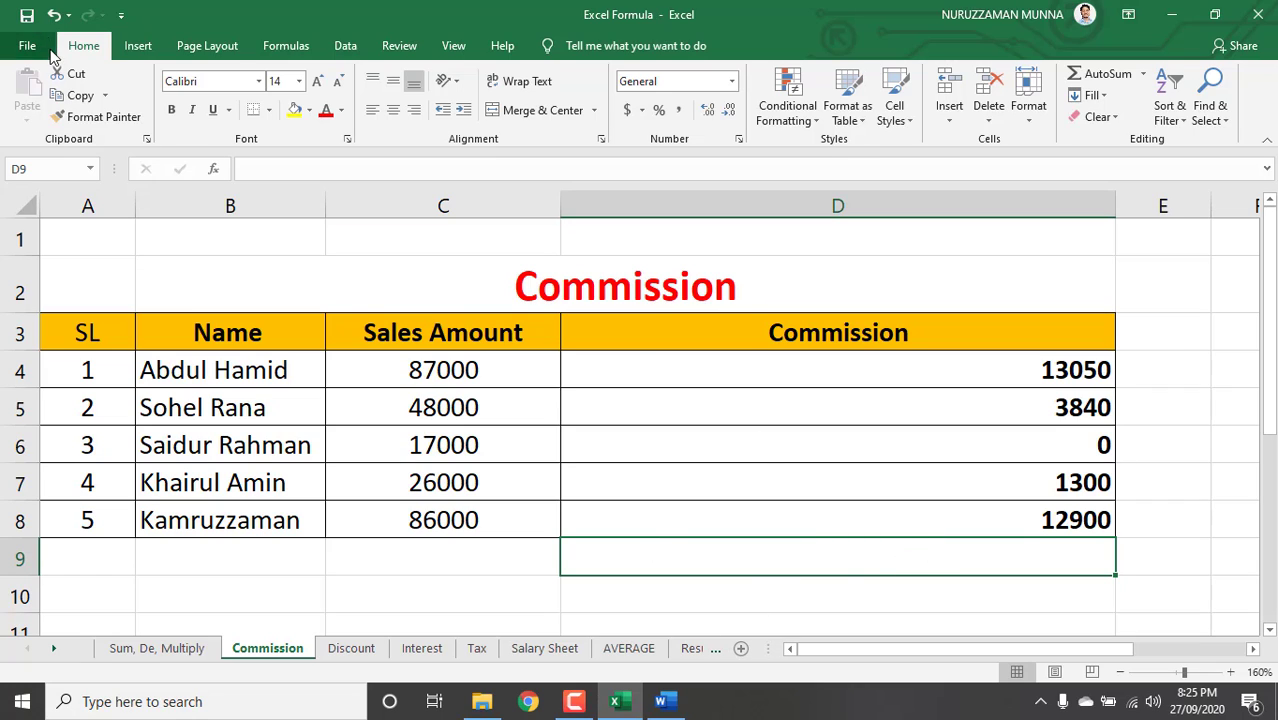
{"action": "left_click", "coordinate": [26, 15]}
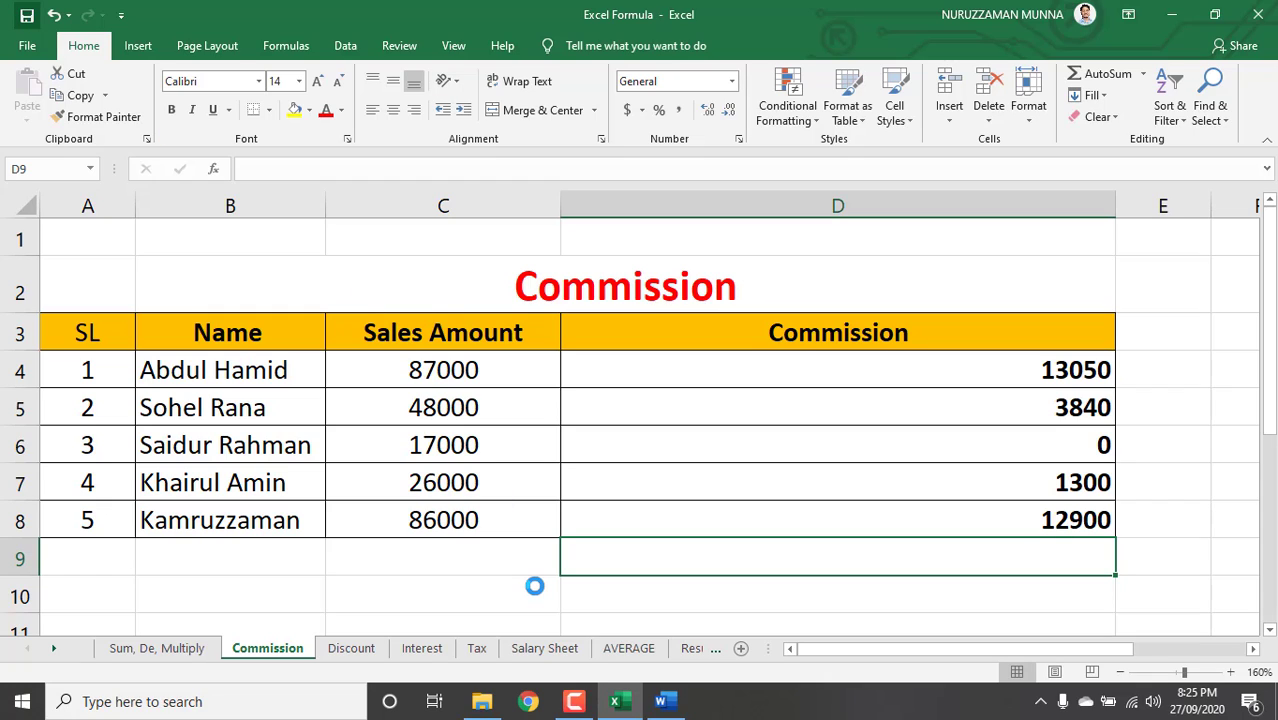